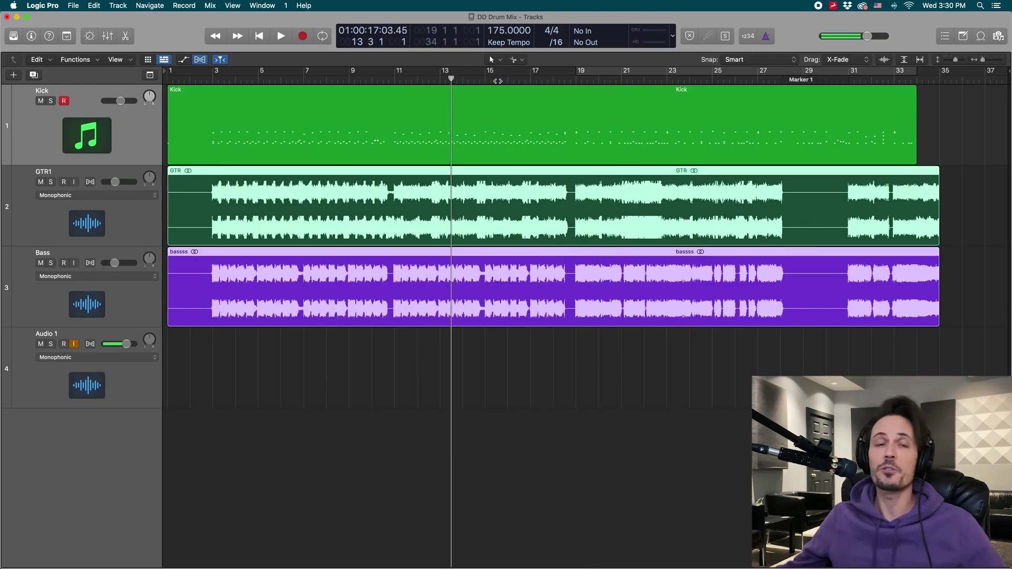
# Play the arrangement from bar 13 and again from about bar 19, and stop playback
pyautogui.press('space')
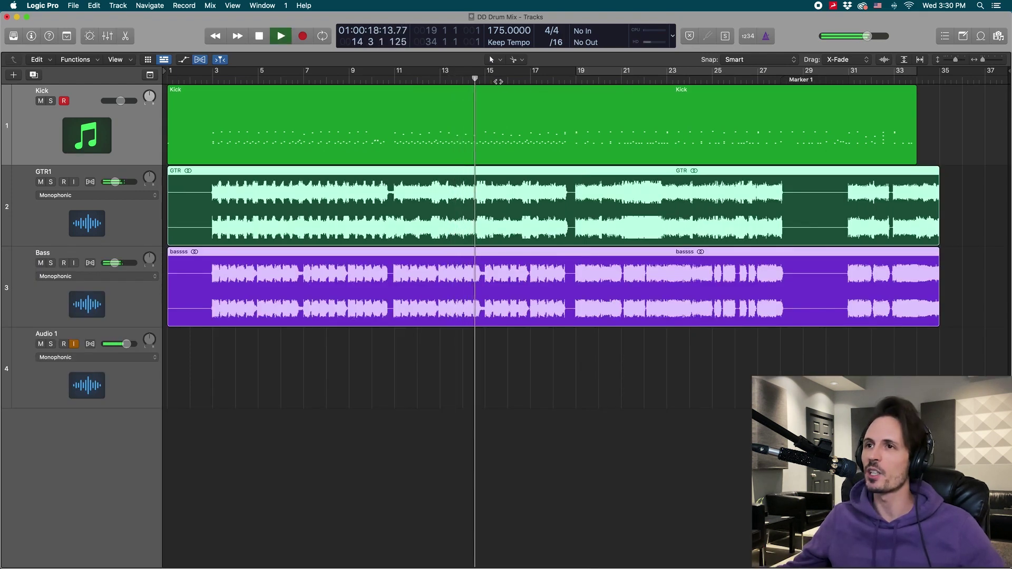
pyautogui.click(585, 81)
pyautogui.hscroll(1, 618, 96)
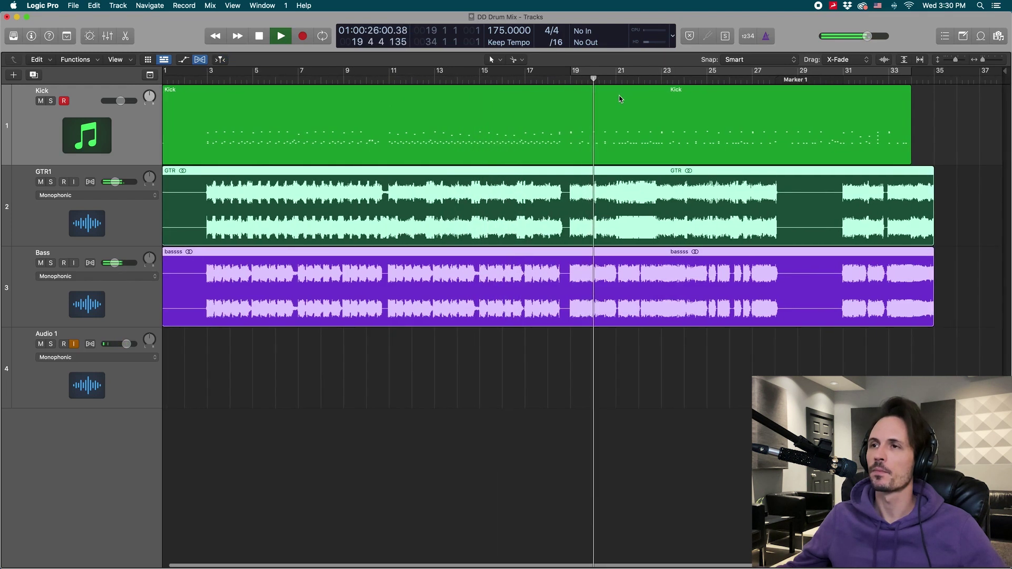
pyautogui.hscroll(-1, 624, 102)
pyautogui.press('space')
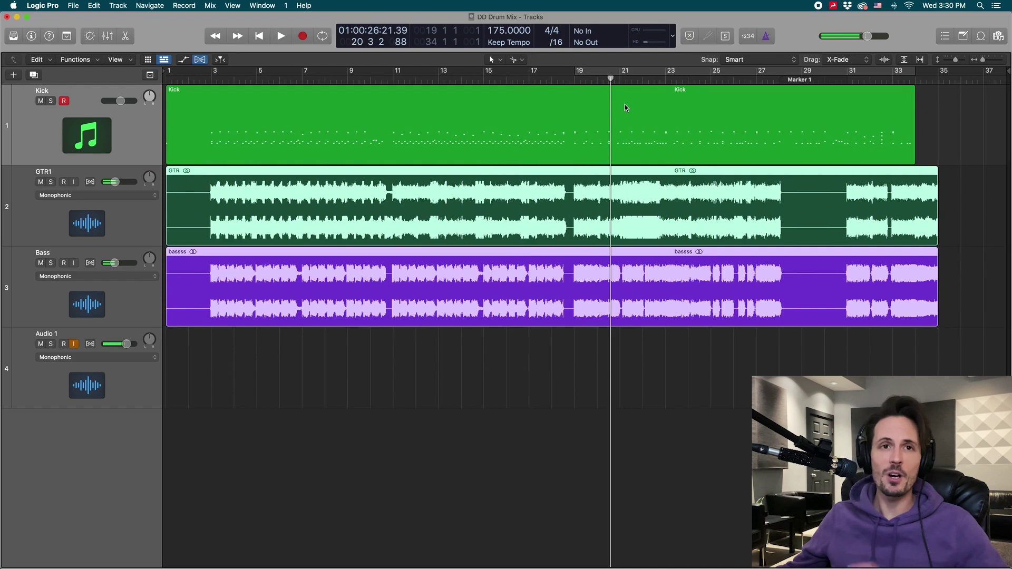
# Select the Kick region, show the mixer and open the Kontakt 5 instrument on the Kick channel
pyautogui.click(623, 124)
pyautogui.press('x')
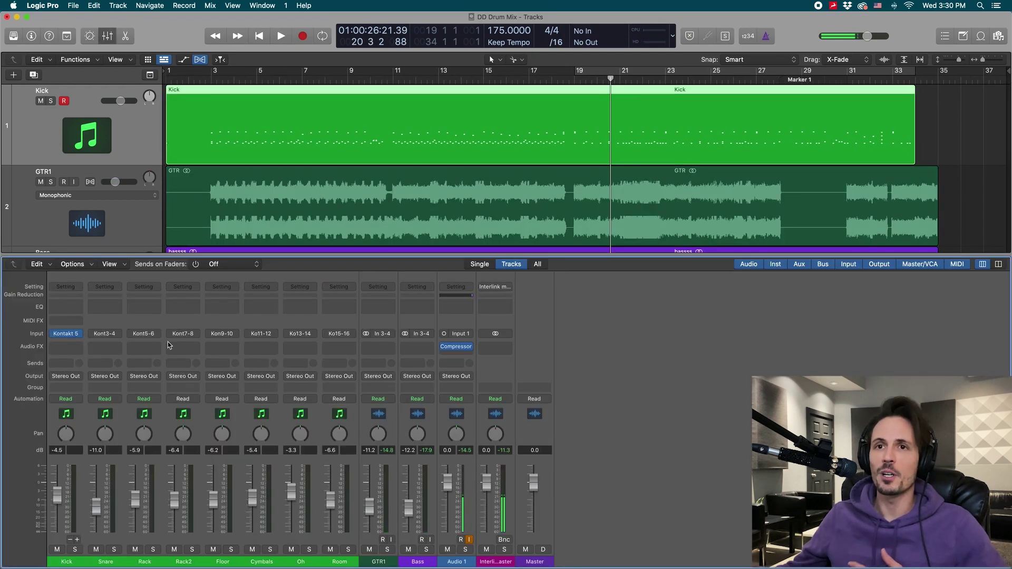
pyautogui.click(66, 335)
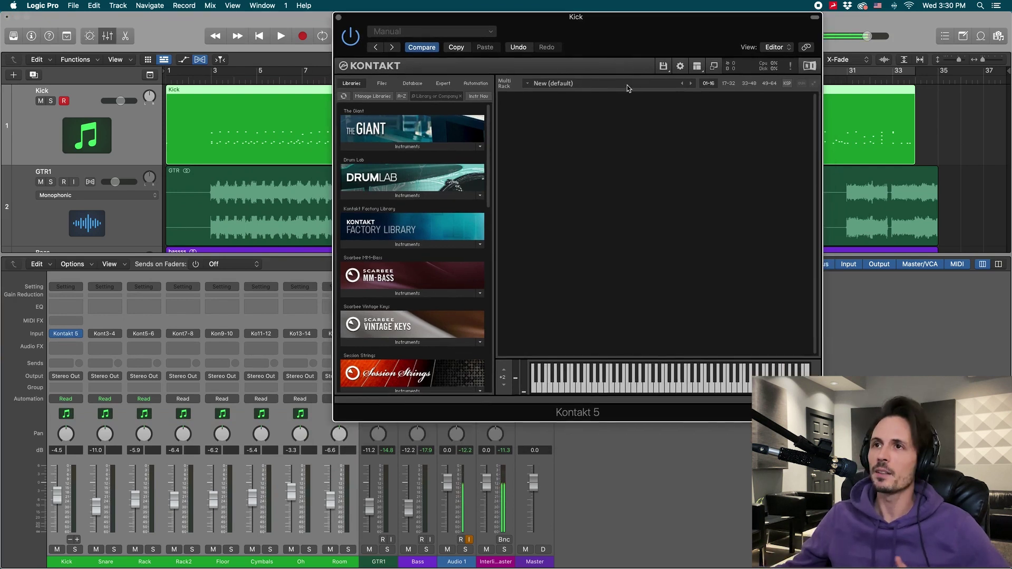
# Load the Rock Kit 2 preset from the Drum Daddy library into Kontakt
pyautogui.scroll(-10, 423, 276)
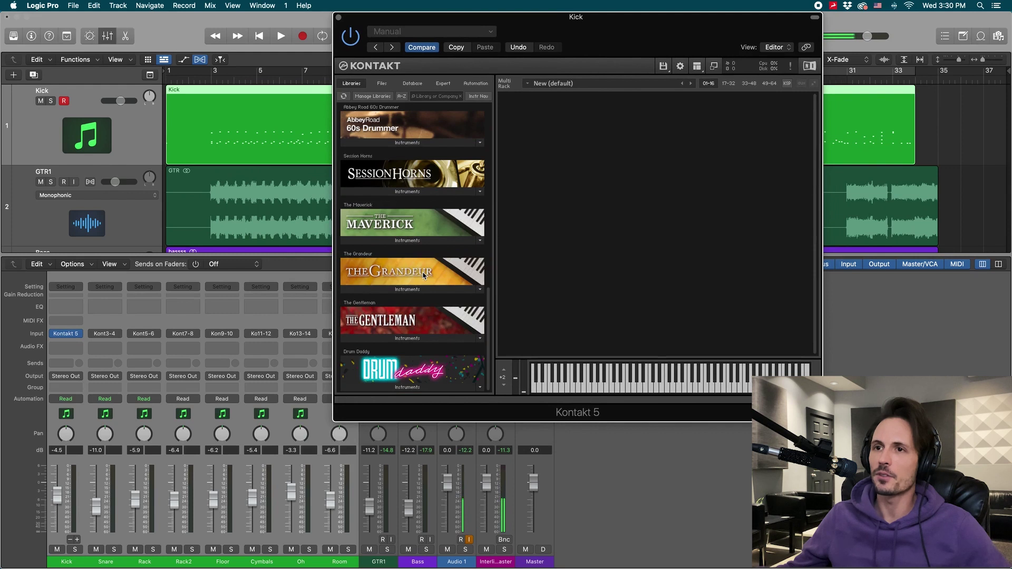
pyautogui.click(414, 390)
pyautogui.scroll(-4, 421, 368)
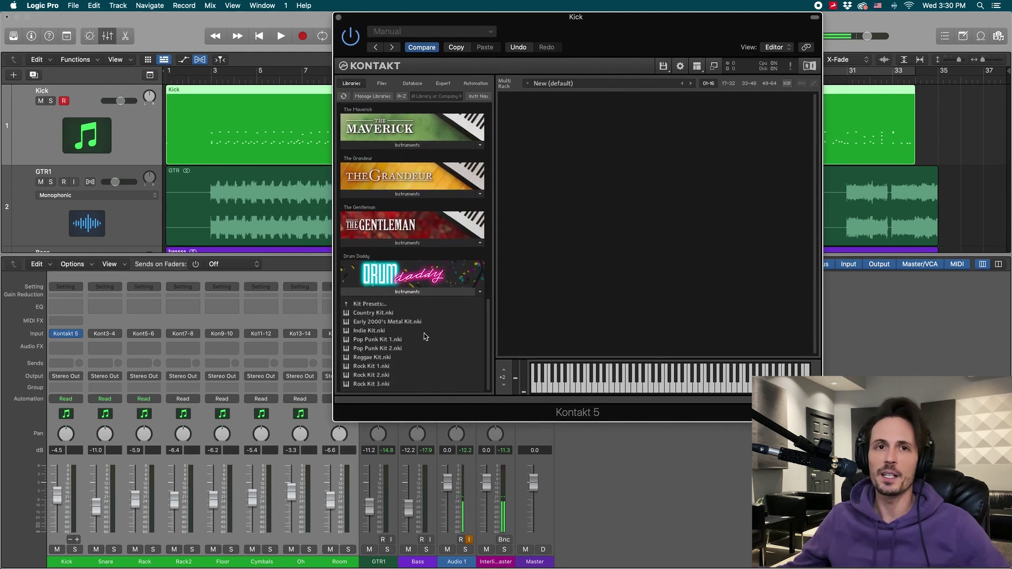
pyautogui.click(382, 377)
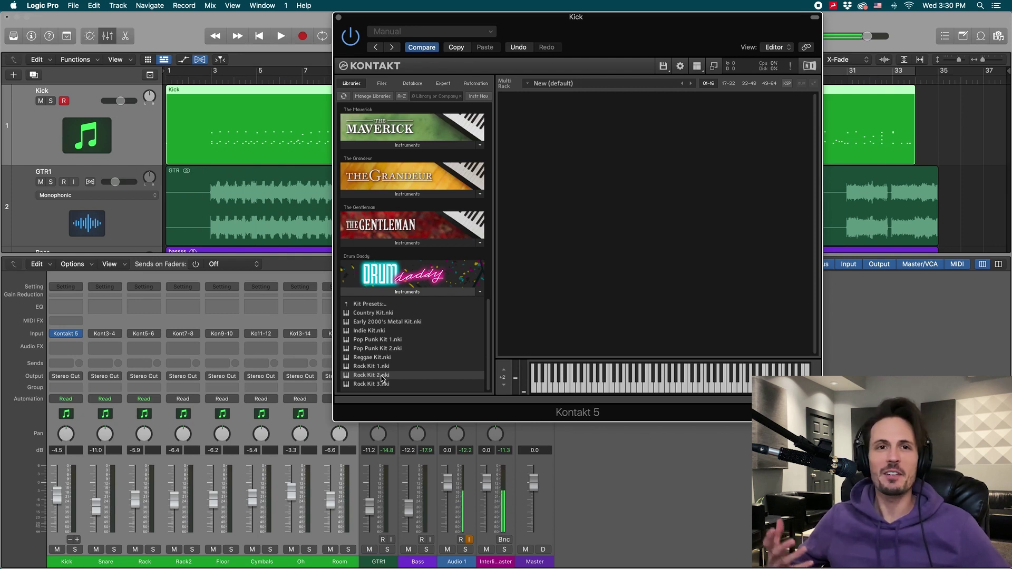
pyautogui.doubleClick(382, 375)
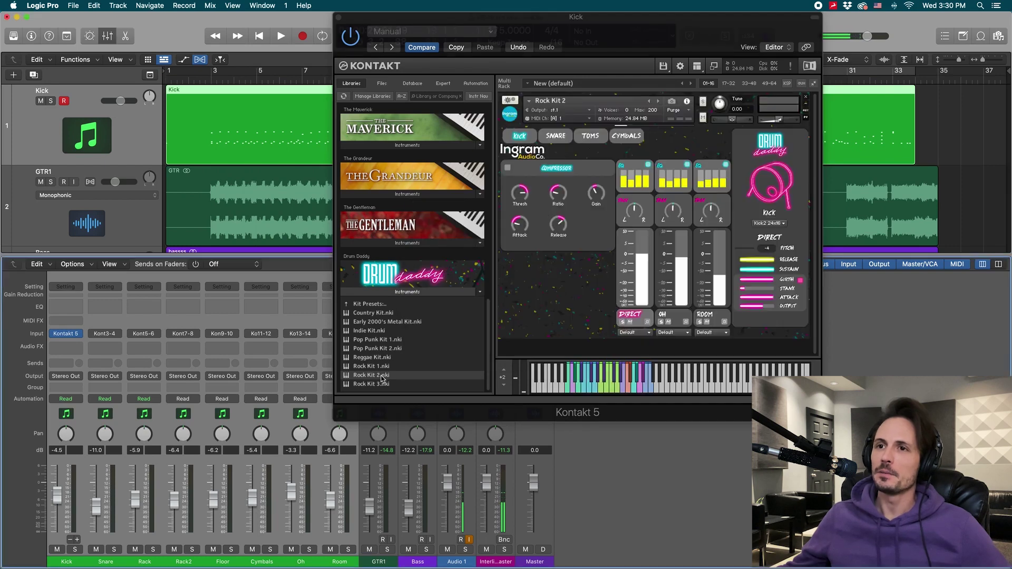
# Play the song from bar 3 and raise the Kick channel's volume to -2.6 dB
pyautogui.moveTo(647, 27); pyautogui.dragTo(618, 150)
pyautogui.click(209, 81)
pyautogui.press('space')
pyautogui.moveTo(57, 495); pyautogui.dragTo(58, 489)
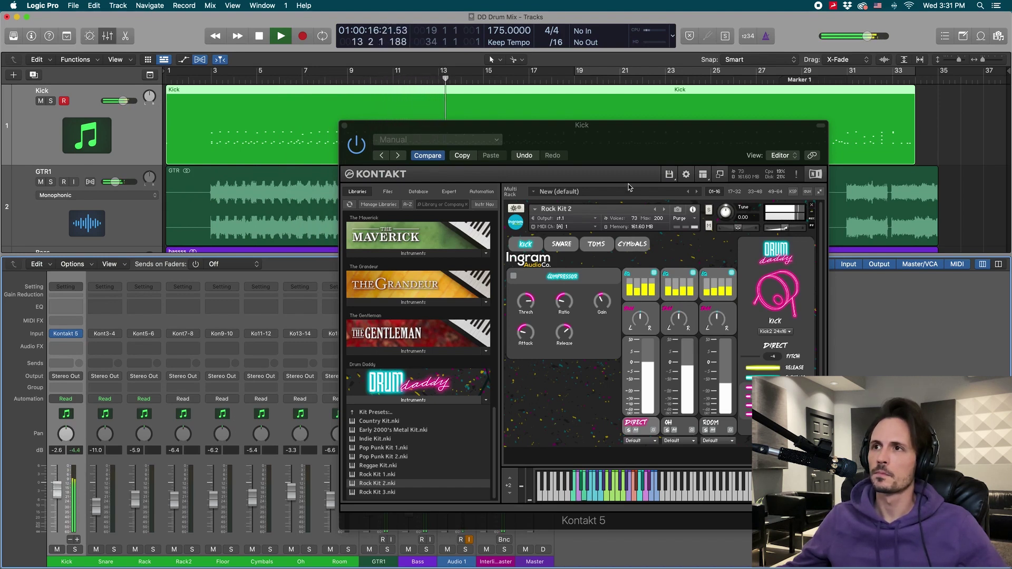
# Listen to the drum kit with the song while viewing Drum Daddy's Snare page, and stop playback
pyautogui.moveTo(704, 154); pyautogui.dragTo(675, 135)
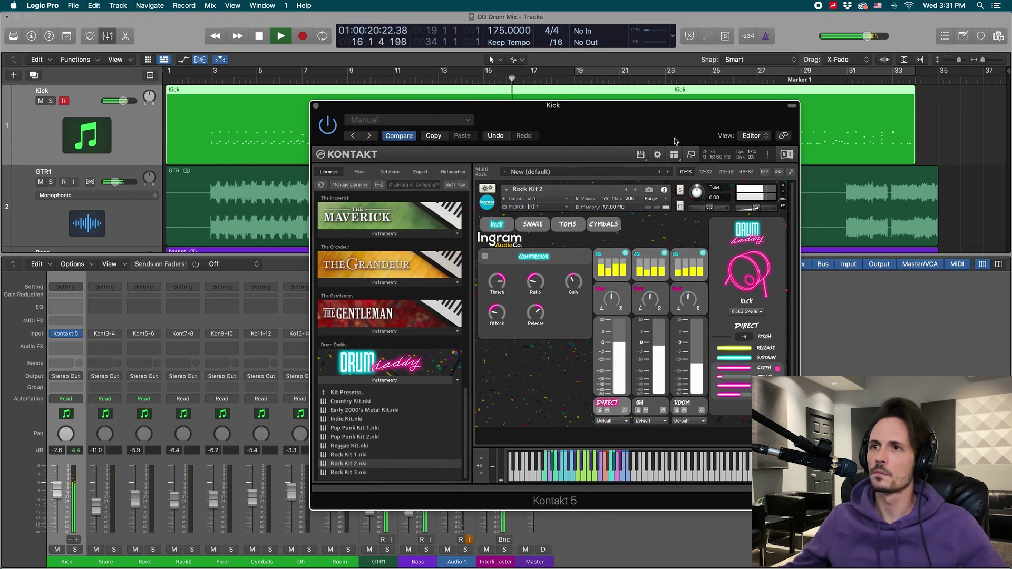
pyautogui.moveTo(675, 140); pyautogui.dragTo(670, 191)
pyautogui.scroll(-1, 621, 113)
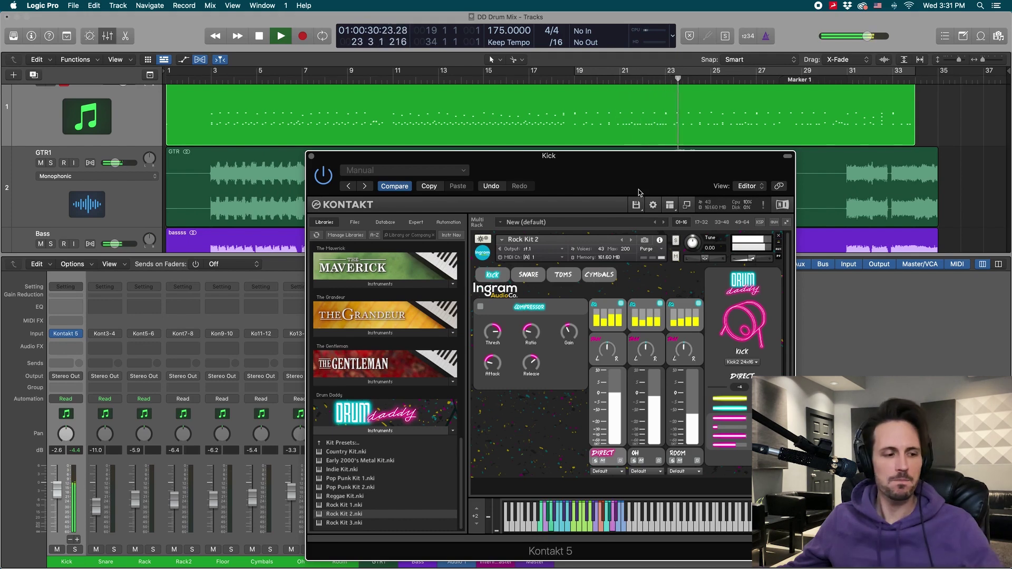
pyautogui.moveTo(638, 188); pyautogui.dragTo(556, 173)
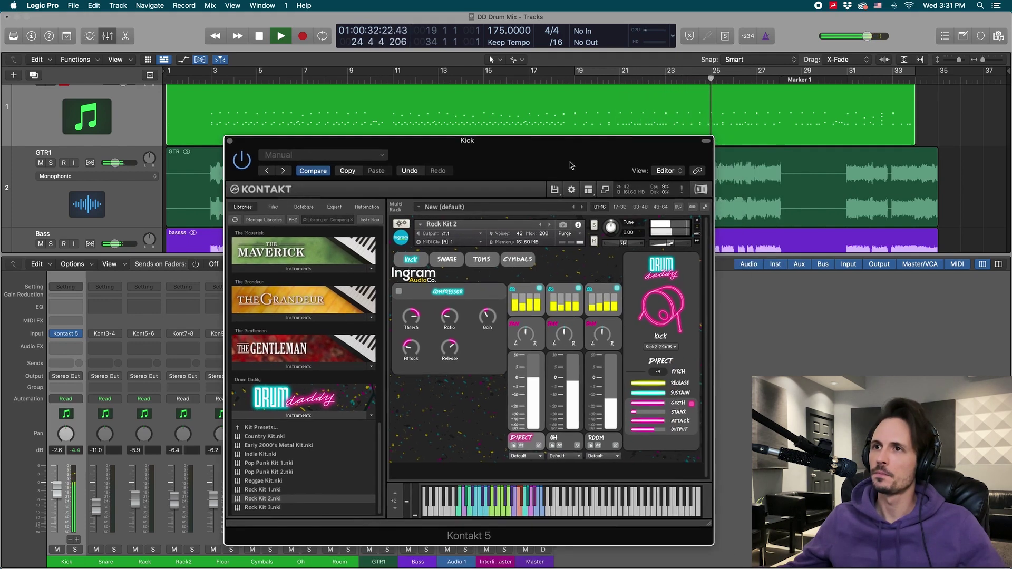
pyautogui.click(446, 259)
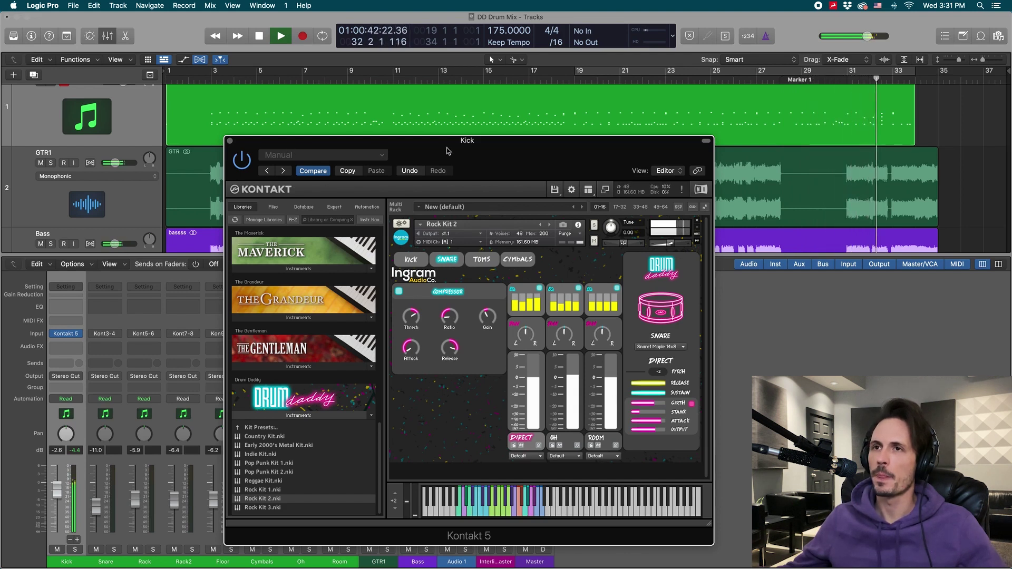
pyautogui.press('space')
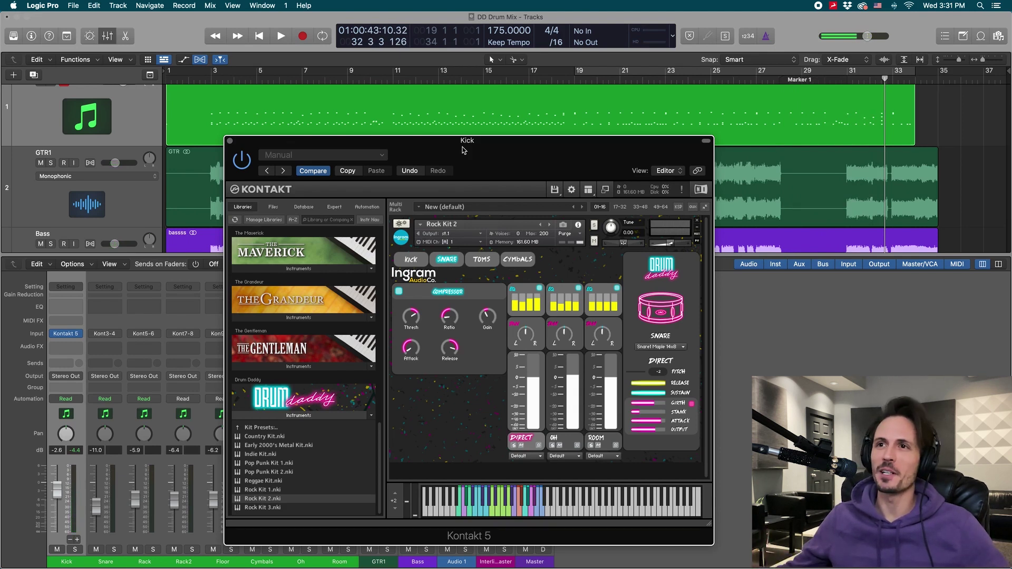
# On Drum Daddy's Kick page, route Direct to output st.1, OH to st.7 and Room to st.8
pyautogui.moveTo(462, 149); pyautogui.dragTo(521, 150)
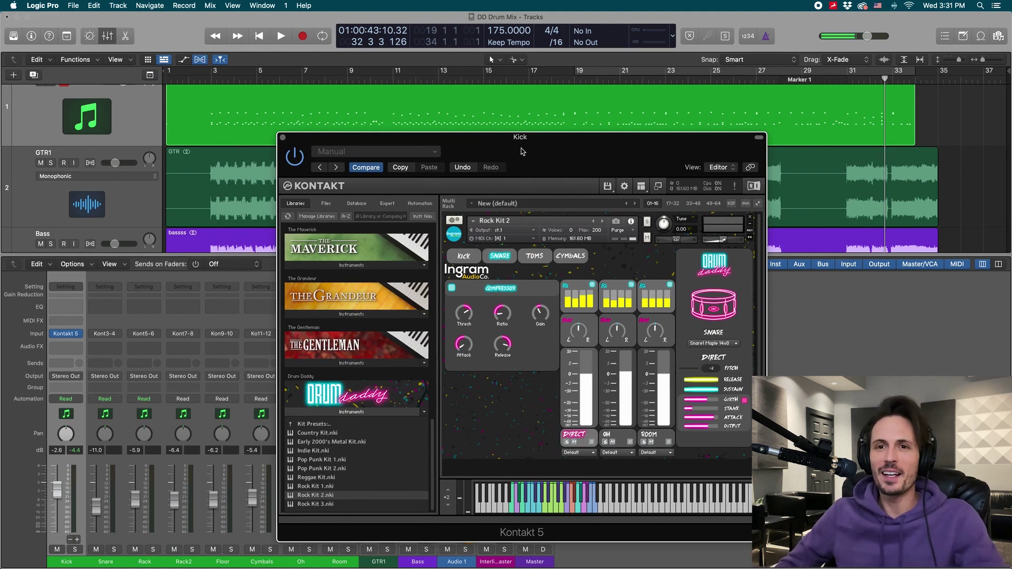
pyautogui.moveTo(522, 151); pyautogui.dragTo(519, 122)
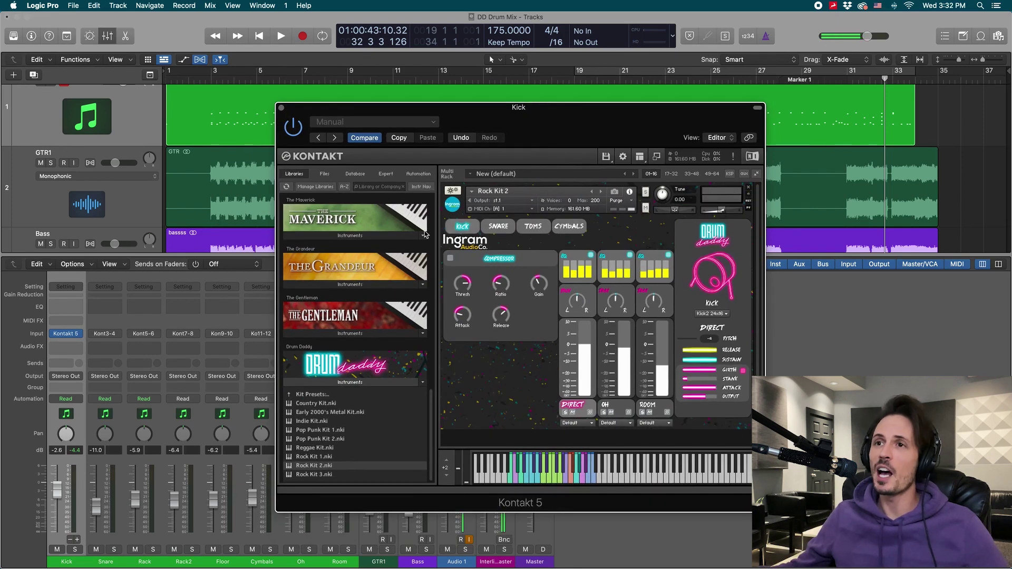
pyautogui.click(103, 486)
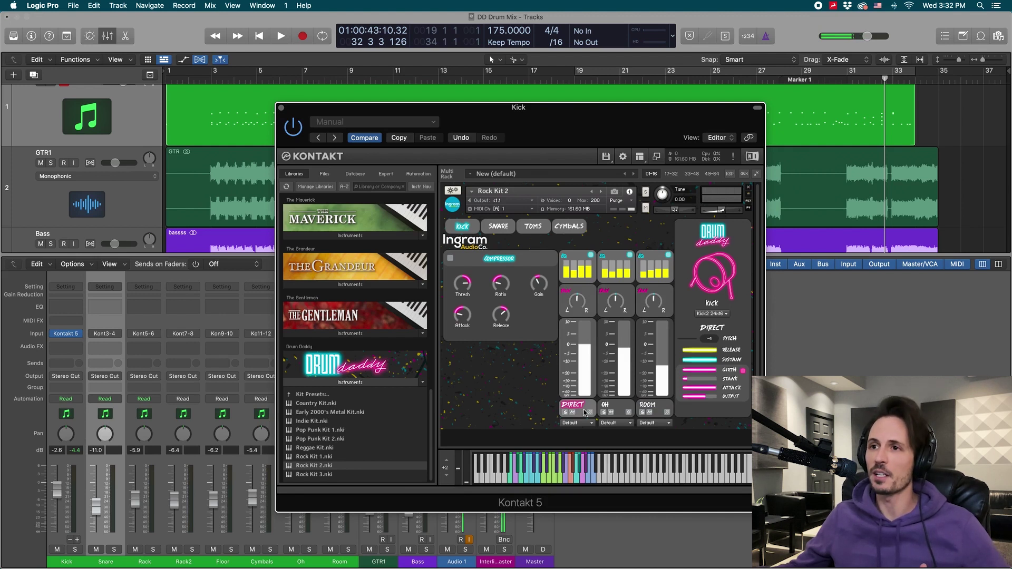
pyautogui.click(583, 423)
pyautogui.click(578, 410)
pyautogui.click(616, 423)
pyautogui.click(617, 459)
pyautogui.click(656, 424)
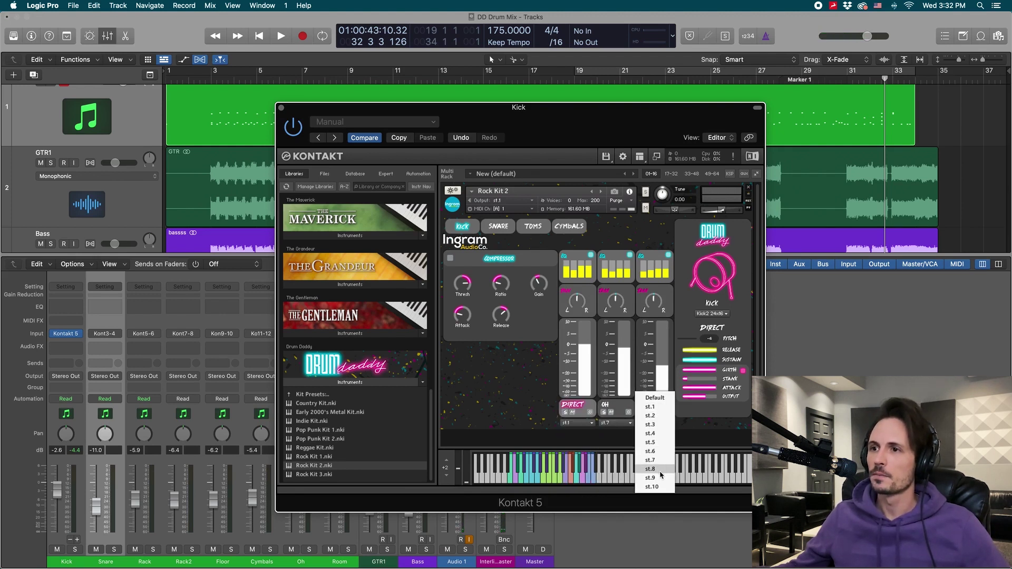
pyautogui.click(661, 472)
# On the Snare page, route Direct to output st.2, OH to st.7 and Room to st.8
pyautogui.click(498, 227)
pyautogui.click(578, 423)
pyautogui.click(578, 416)
pyautogui.click(615, 423)
pyautogui.click(617, 460)
pyautogui.click(655, 423)
pyautogui.click(657, 469)
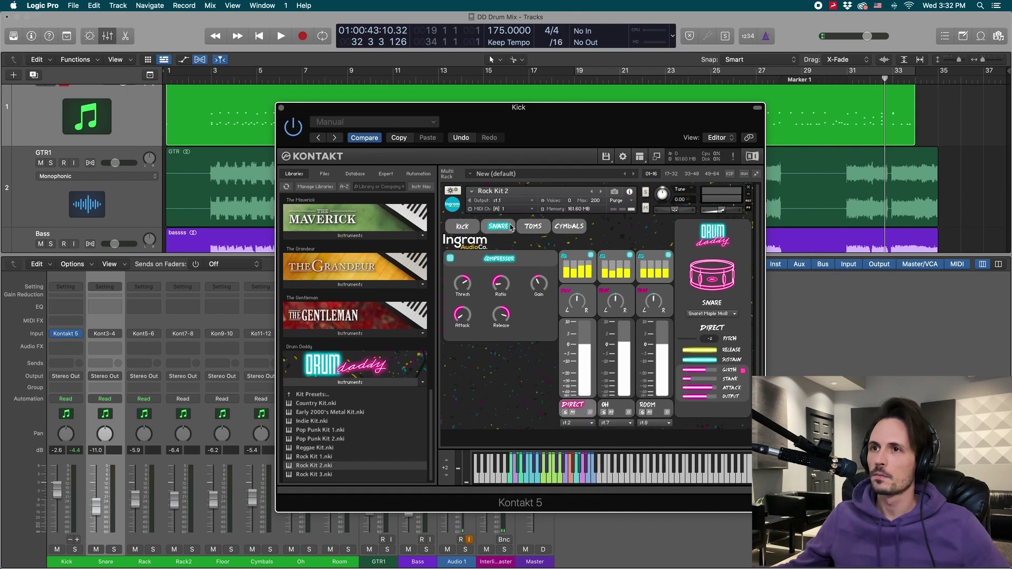
# On the Toms page, route Tom1 to output st.3, Tom2 to st.4, Tom3 to st.5, OH to st.7 and Room to st.8
pyautogui.click(532, 226)
pyautogui.click(501, 423)
pyautogui.click(508, 425)
pyautogui.click(539, 423)
pyautogui.click(538, 433)
pyautogui.click(577, 423)
pyautogui.click(577, 442)
pyautogui.click(615, 423)
pyautogui.click(616, 460)
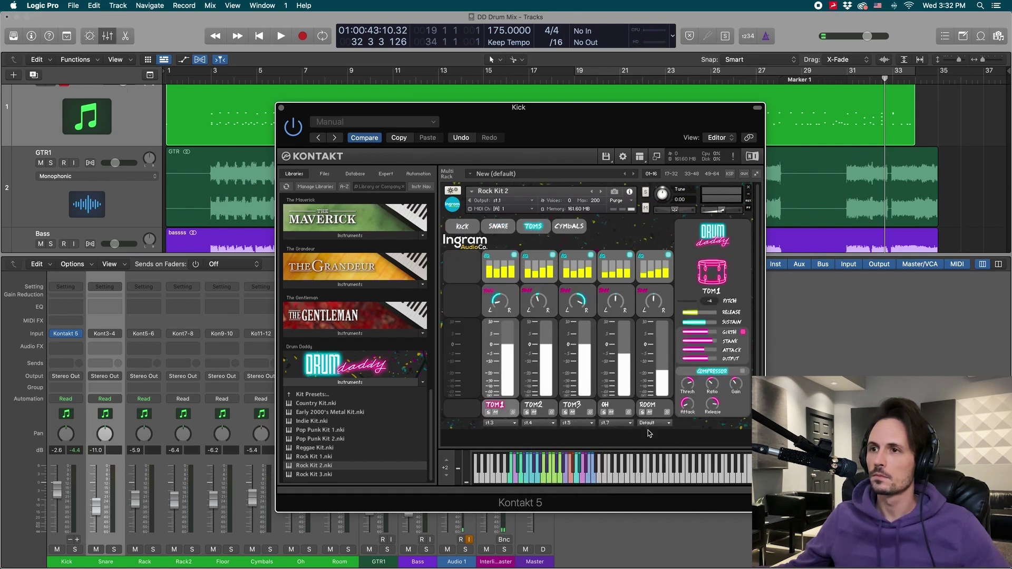
pyautogui.click(654, 469)
# On the Cymbals page, route Ride, China, Splash and Hi-Hat to output st.6, OH to st.7 and Room to st.8
pyautogui.click(569, 227)
pyautogui.click(461, 423)
pyautogui.click(461, 451)
pyautogui.click(500, 423)
pyautogui.click(499, 451)
pyautogui.click(539, 423)
pyautogui.click(539, 451)
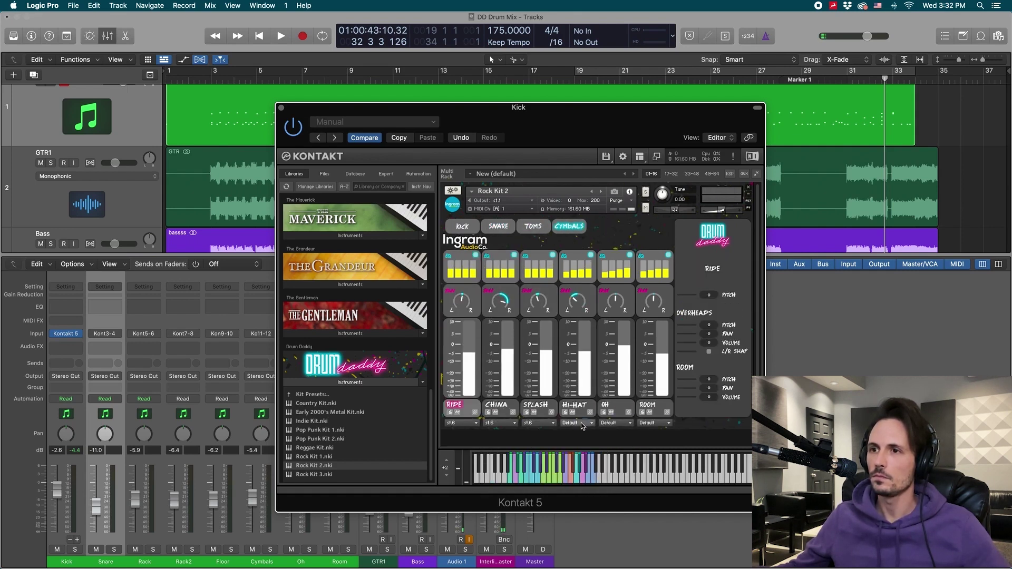
pyautogui.click(577, 423)
pyautogui.click(624, 424)
pyautogui.click(617, 460)
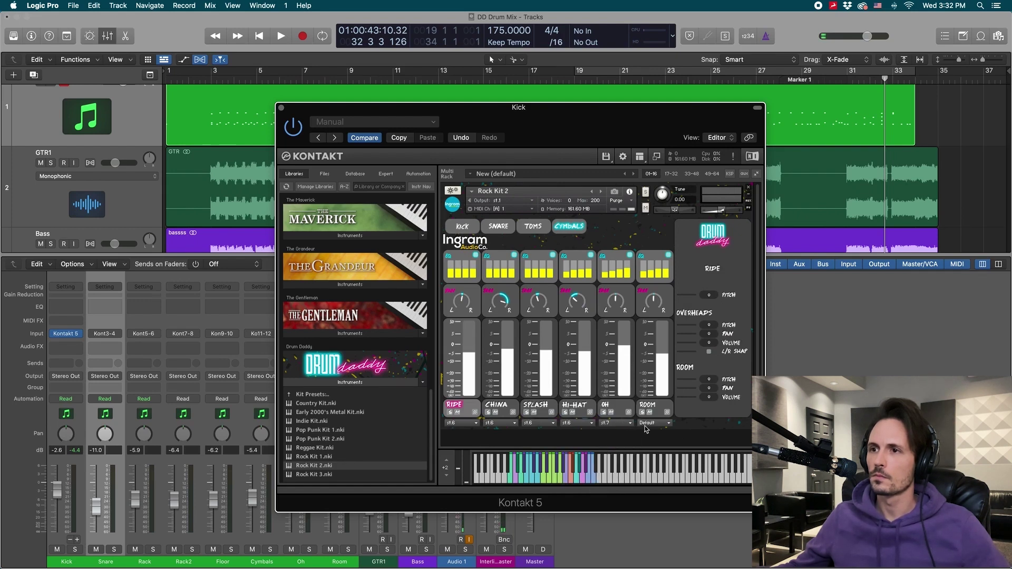
pyautogui.click(654, 423)
pyautogui.click(654, 469)
# Play the song from bar 3 and raise the Snare channel's volume to -7.4 dB
pyautogui.click(497, 228)
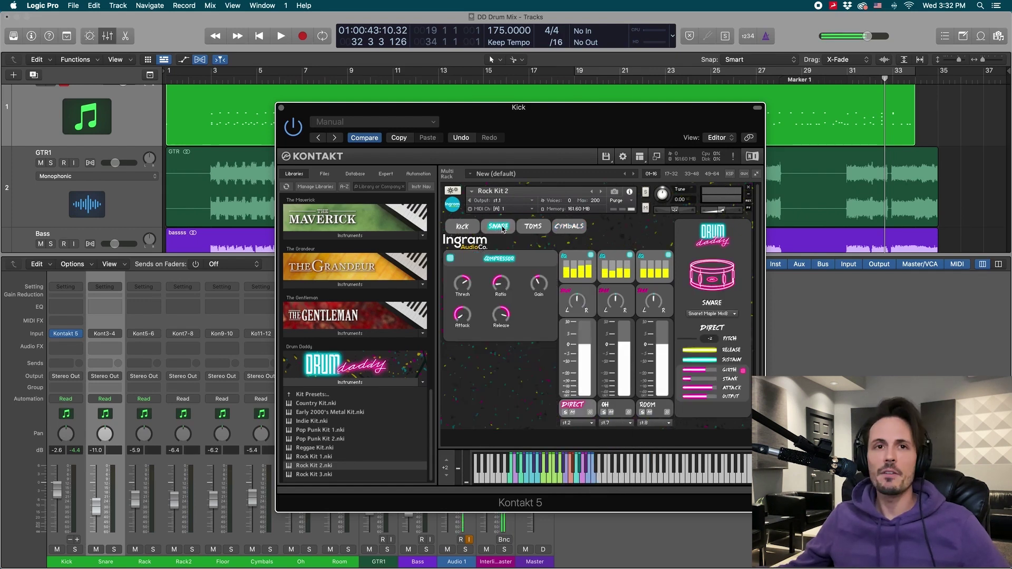
pyautogui.moveTo(611, 139); pyautogui.dragTo(648, 144)
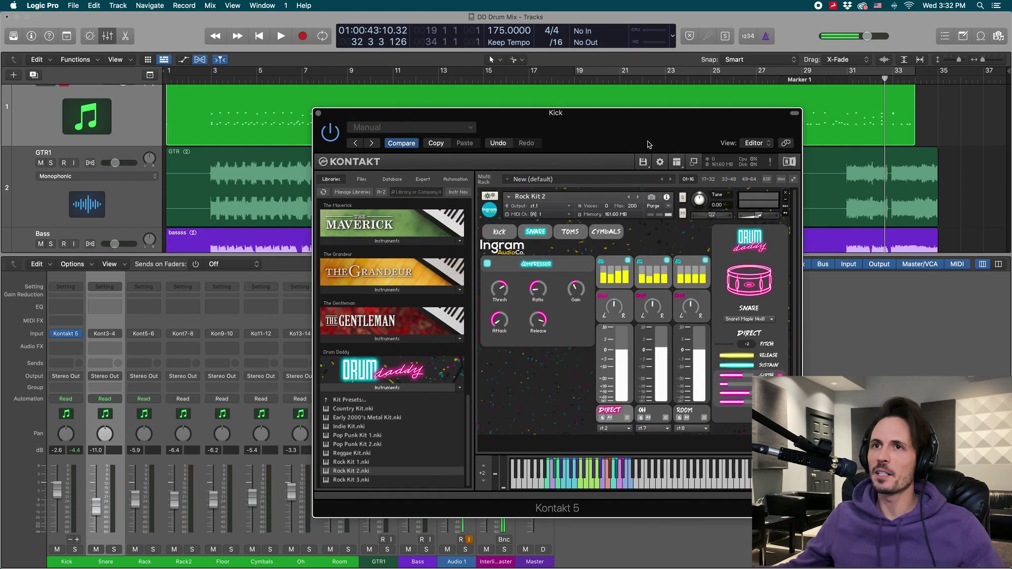
pyautogui.click(209, 78)
pyautogui.moveTo(561, 136); pyautogui.dragTo(628, 123)
pyautogui.press('space')
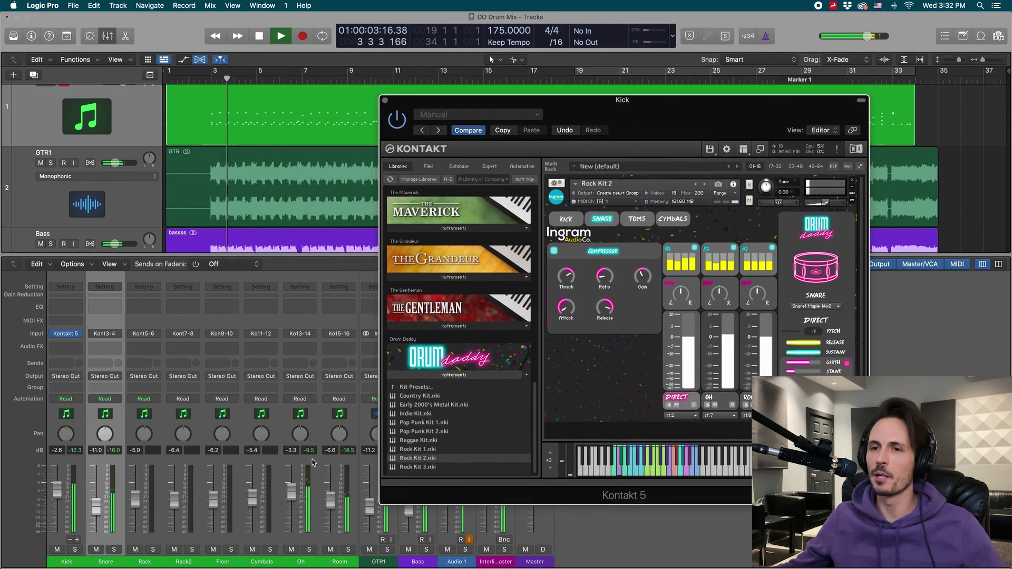
pyautogui.moveTo(96, 509); pyautogui.dragTo(98, 503)
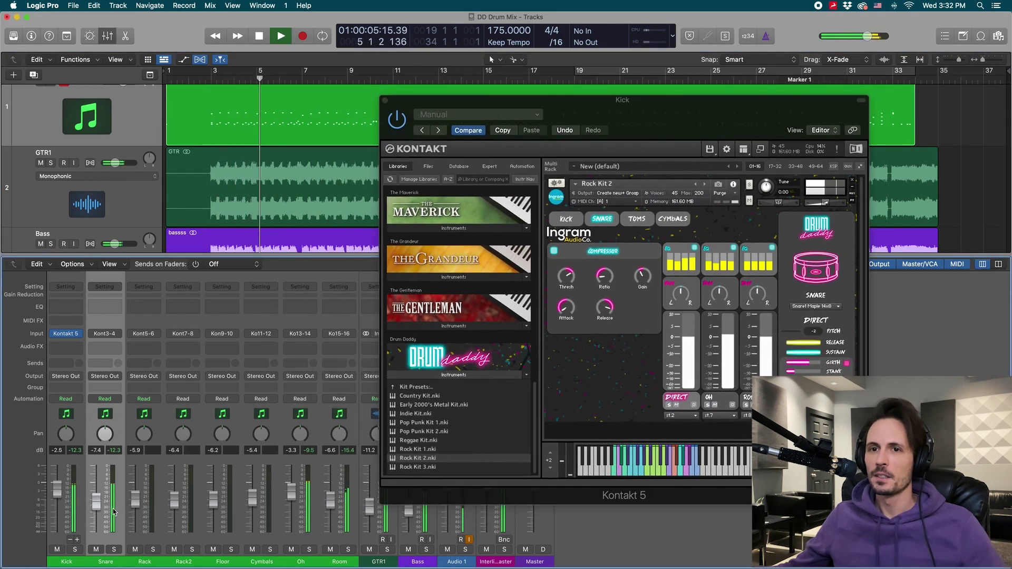
pyautogui.press('space')
# During playback, set Kick to -2.4 dB, Snare -8.4, Rack -5.4, Rack2 -5.7, Floor -4.9, Cymbals -4.7, Oh -5.9 and Room -8.0
pyautogui.moveTo(648, 124); pyautogui.dragTo(805, 163)
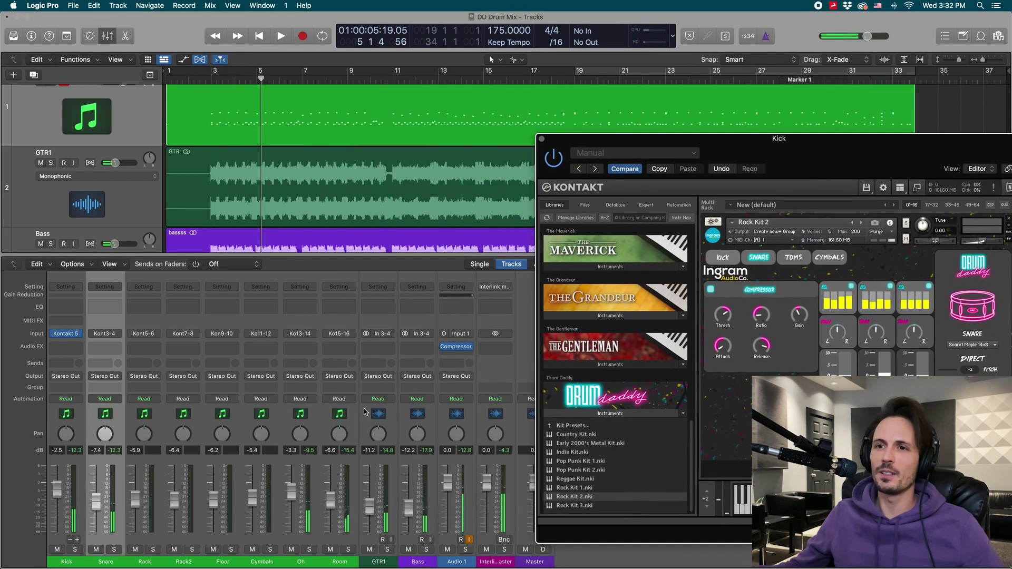
pyautogui.click(382, 84)
pyautogui.press('space')
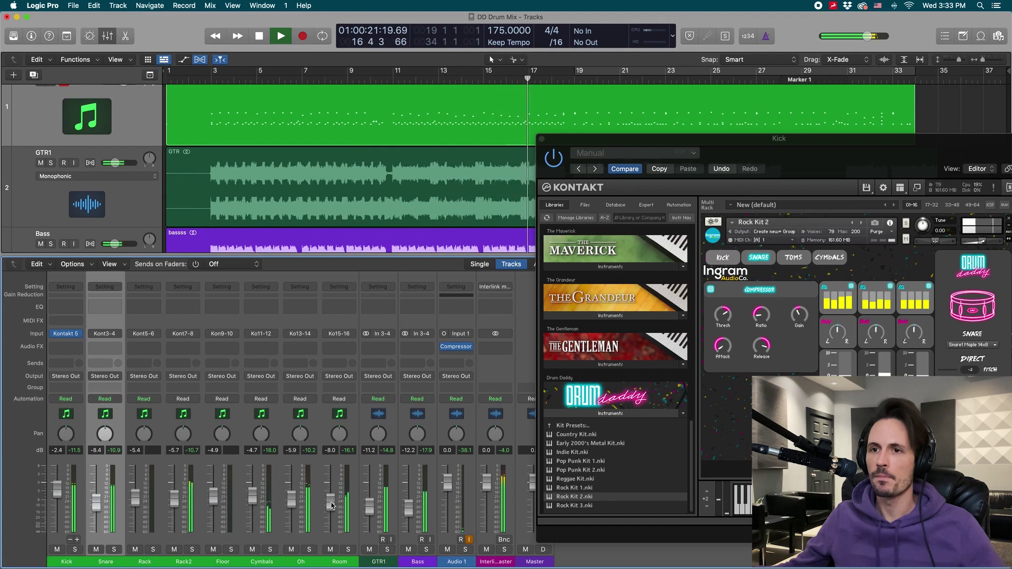
# Stop playback, view Drum Daddy's Cymbals page and move the playhead to about bar 14
pyautogui.moveTo(837, 147); pyautogui.dragTo(757, 69)
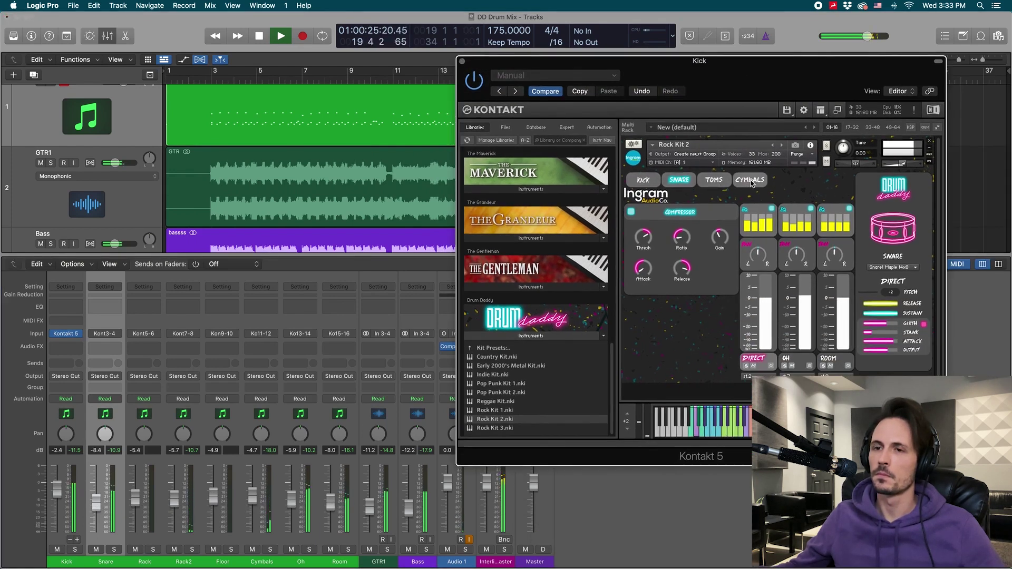
pyautogui.moveTo(751, 183); pyautogui.dragTo(658, 177)
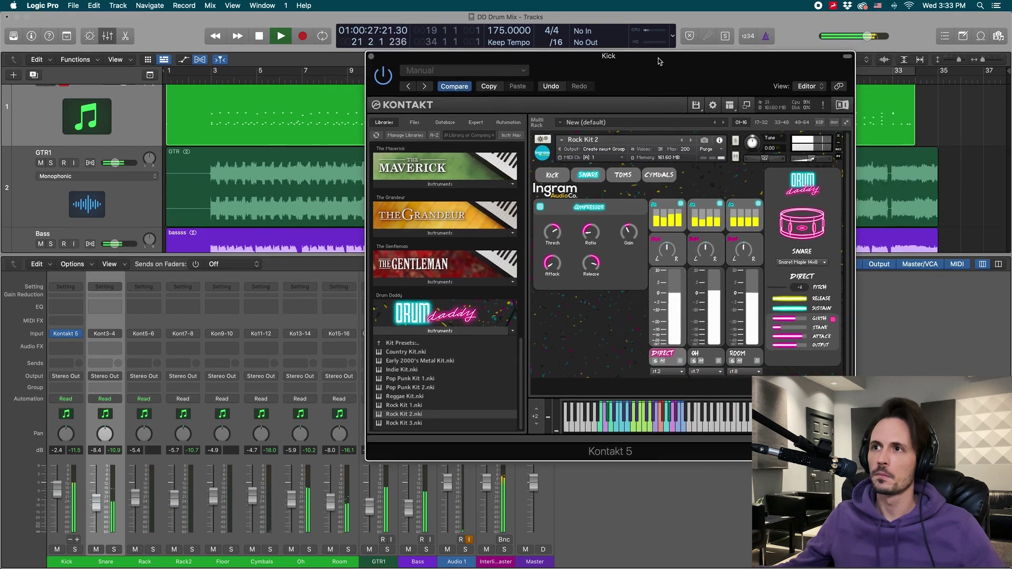
pyautogui.press('space')
pyautogui.click(658, 178)
pyautogui.moveTo(691, 84); pyautogui.dragTo(584, 165)
pyautogui.click(470, 90)
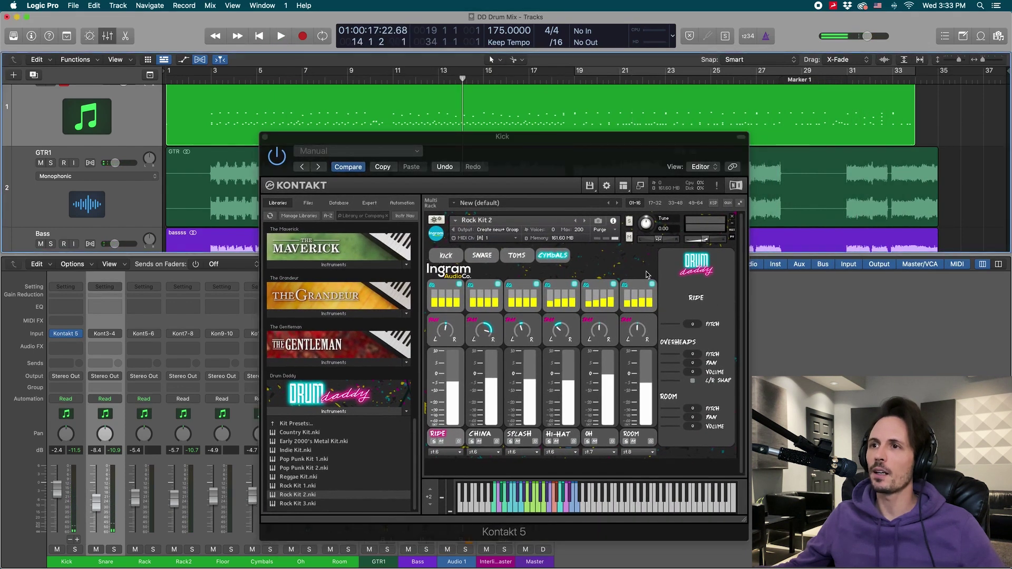
# Audition the drum mix from bar 14, from about bar 23 and from about bar 19
pyautogui.moveTo(544, 150); pyautogui.dragTo(534, 148)
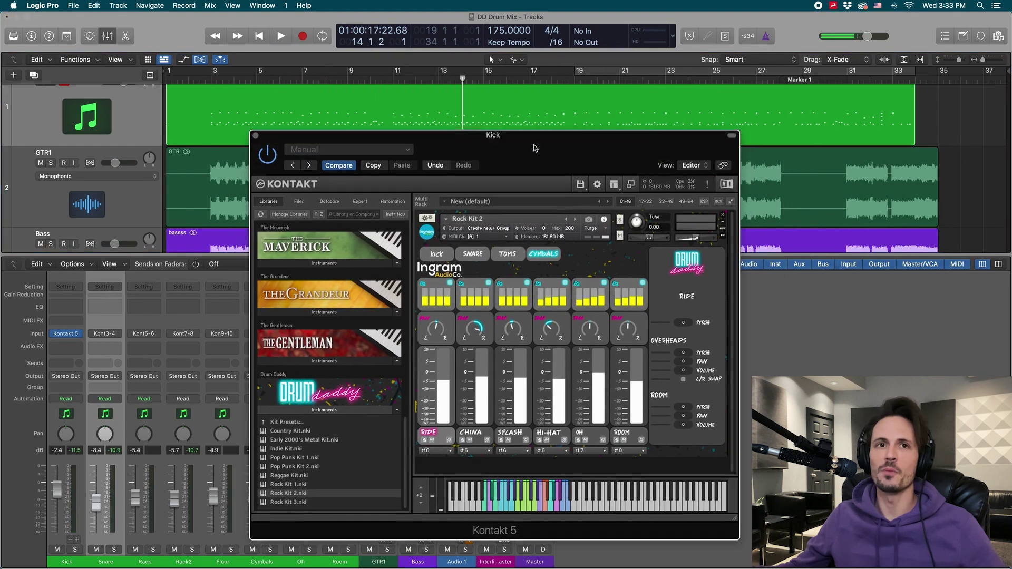
pyautogui.press('space')
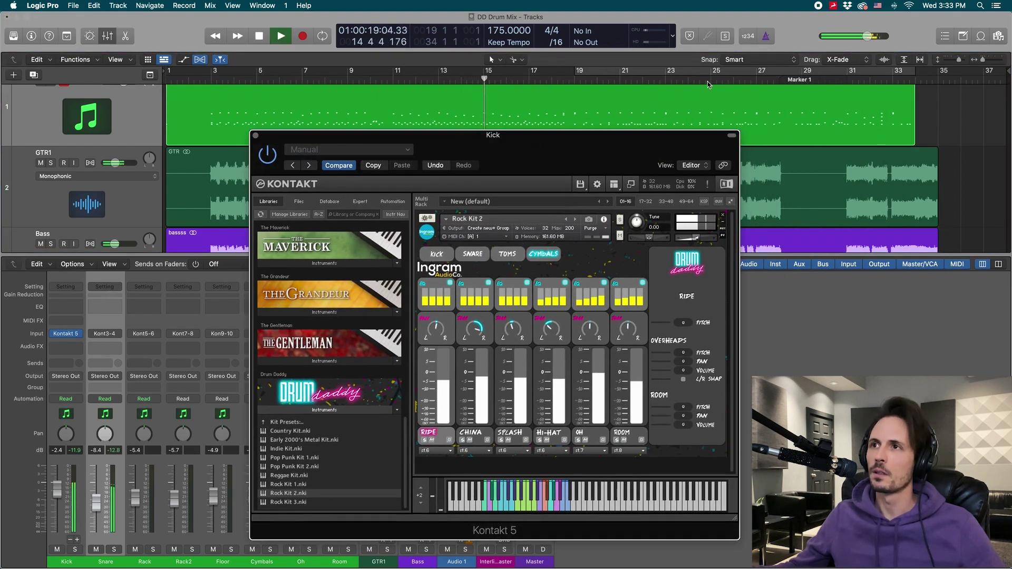
pyautogui.click(685, 80)
pyautogui.click(581, 80)
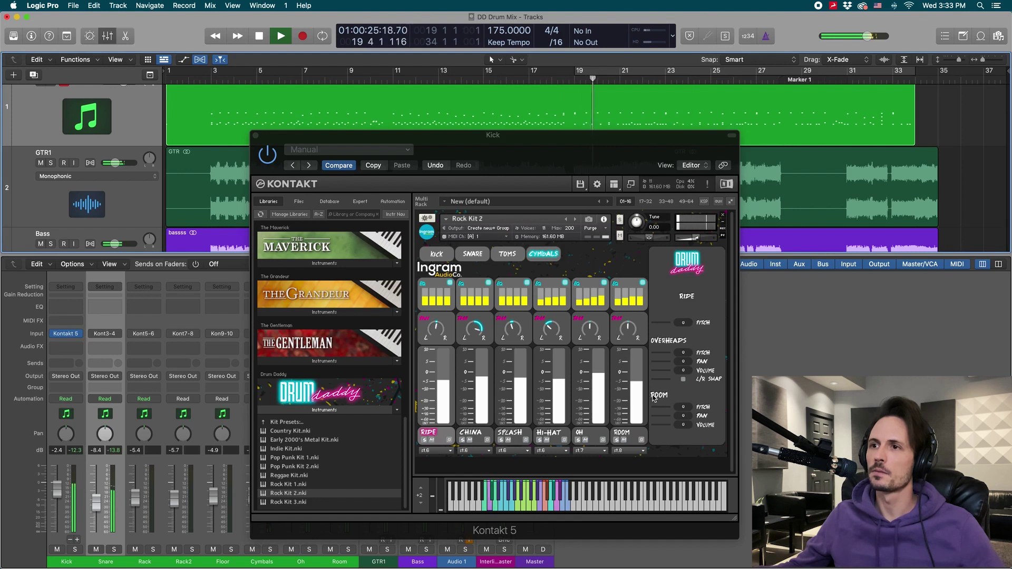
# During playback, lower the Room fader on Drum Daddy's Cymbals page almost to its minimum and the OH fader slightly
pyautogui.moveTo(637, 394); pyautogui.dragTo(638, 424)
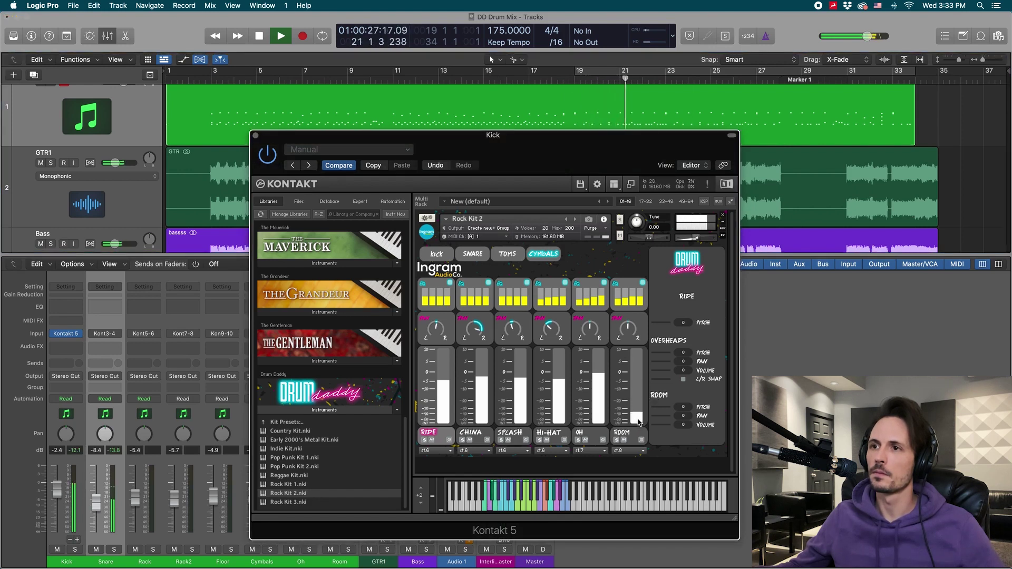
pyautogui.press('space')
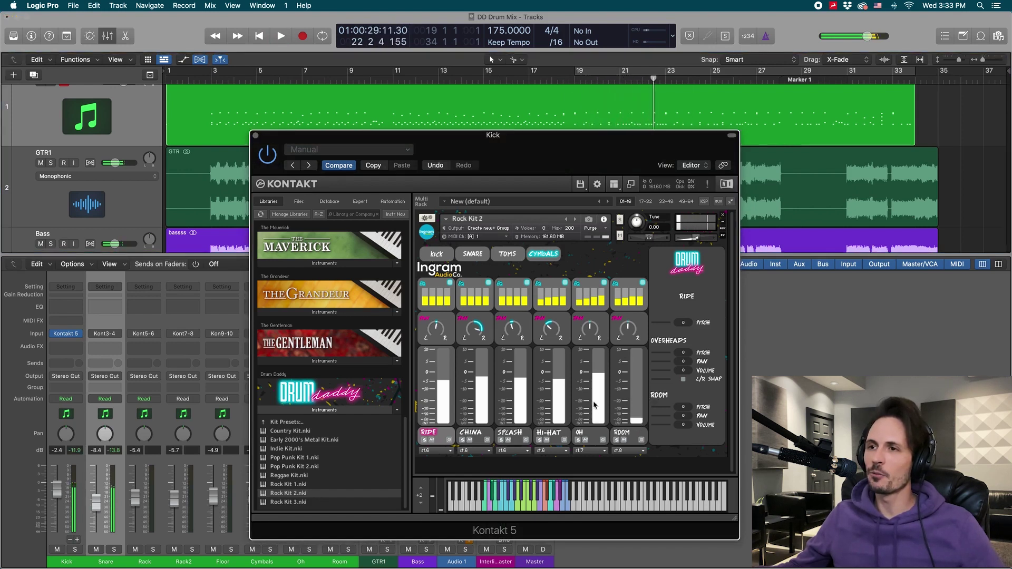
pyautogui.press('space')
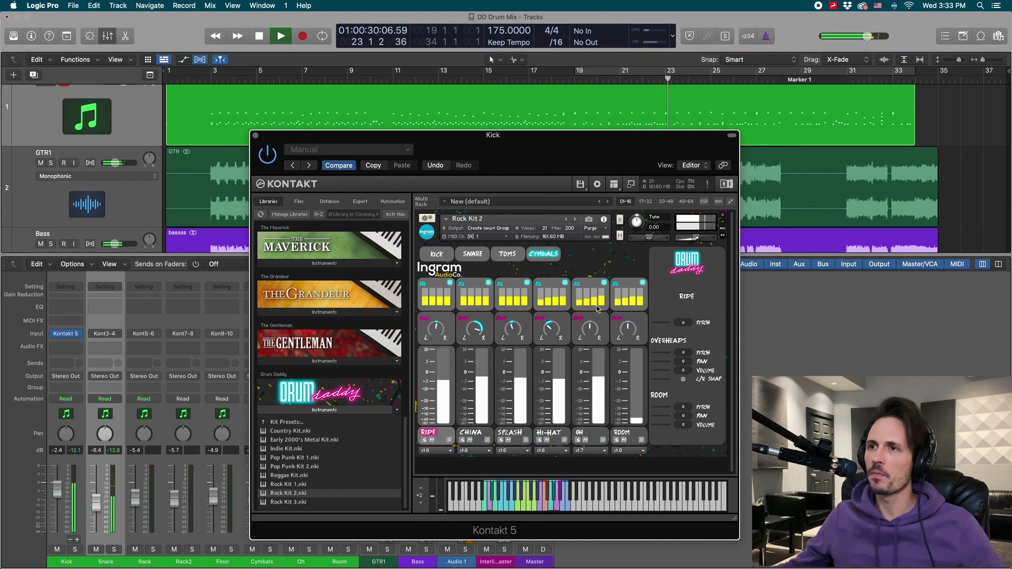
pyautogui.press('space')
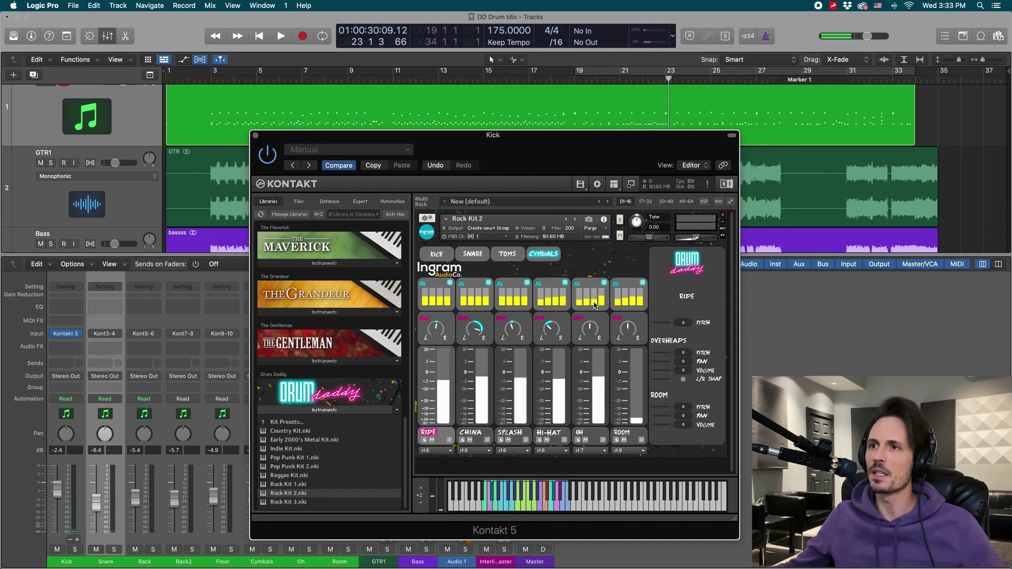
# Lower the OH channel's softer velocity bars on the Cymbals page and audition the mix from about bar 23 to bar 33
pyautogui.press('space')
pyautogui.press('space')
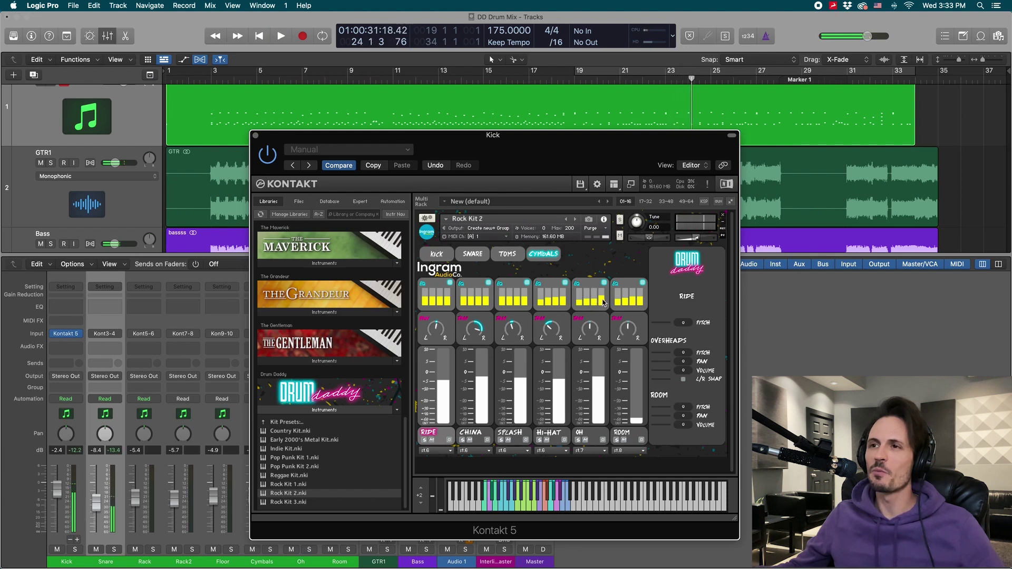
pyautogui.press('space')
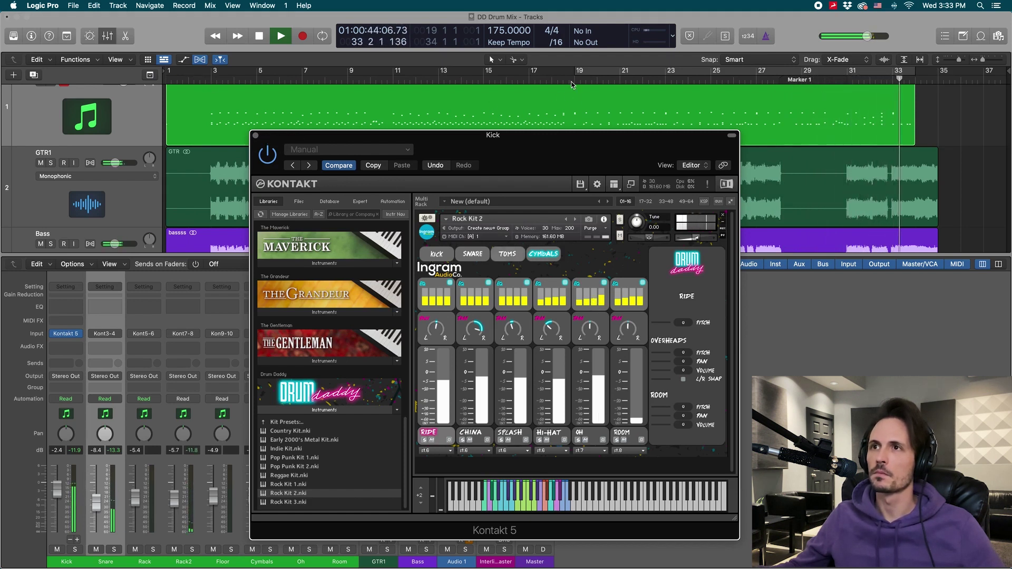
pyautogui.press('space')
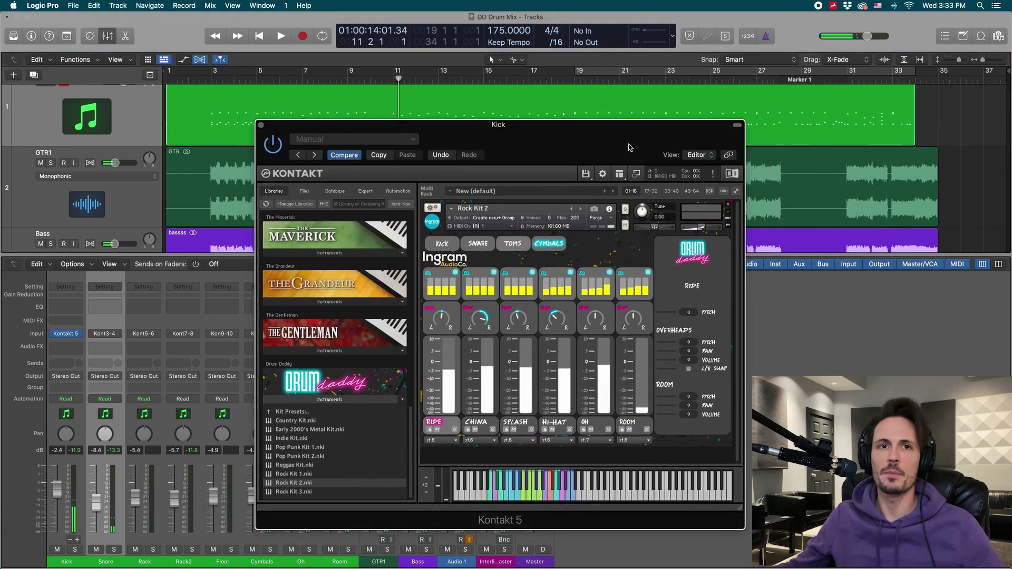
# Play the song from about bar 11 and view Drum Daddy's Toms and Snare pages
pyautogui.press('space')
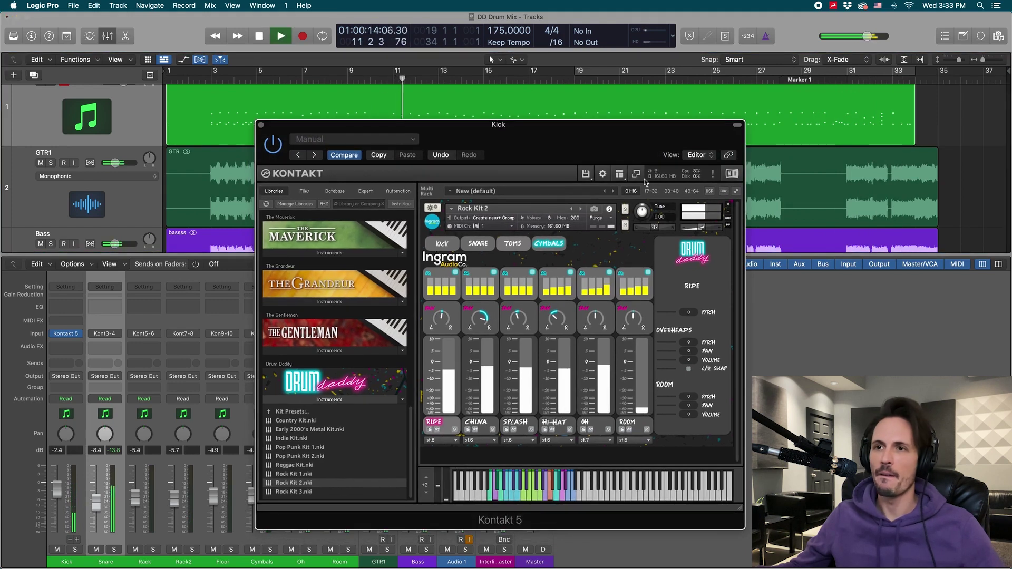
pyautogui.click(512, 244)
pyautogui.click(478, 244)
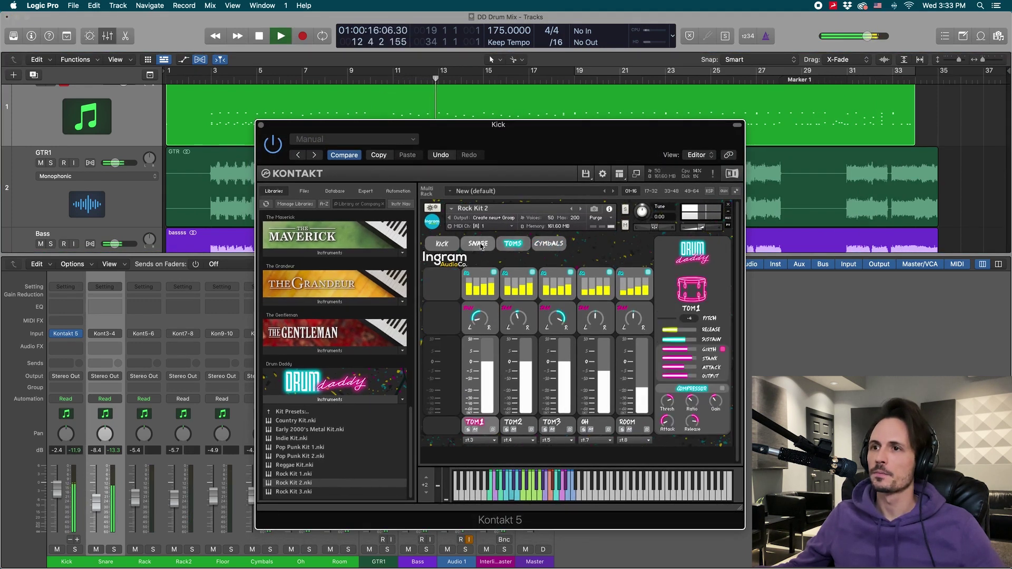
# Set the Kick channel to -2.1 dB and Snare to -9.4 dB, stop playback and close the Kontakt window
pyautogui.moveTo(592, 147); pyautogui.dragTo(640, 148)
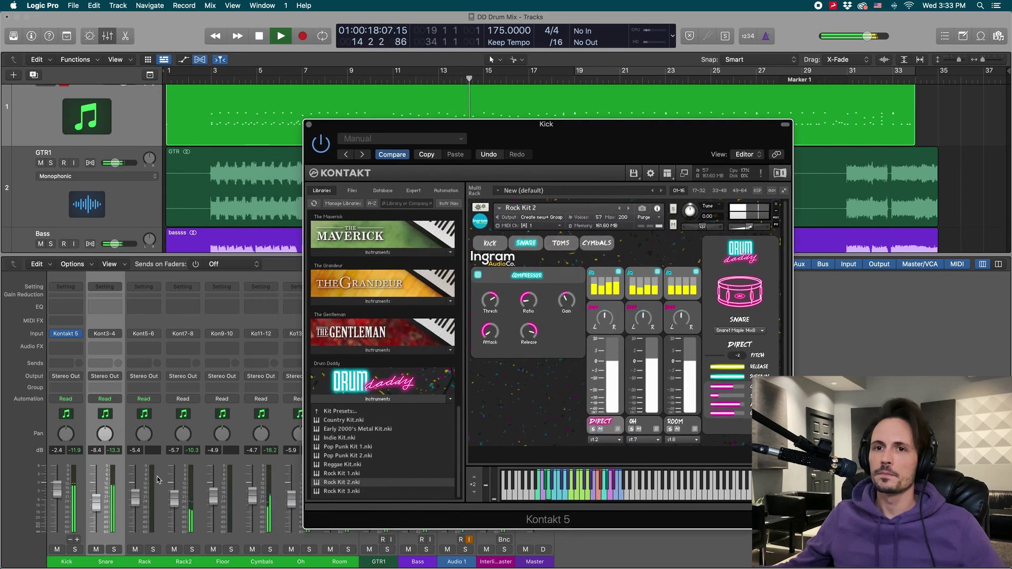
pyautogui.moveTo(96, 504); pyautogui.dragTo(96, 507)
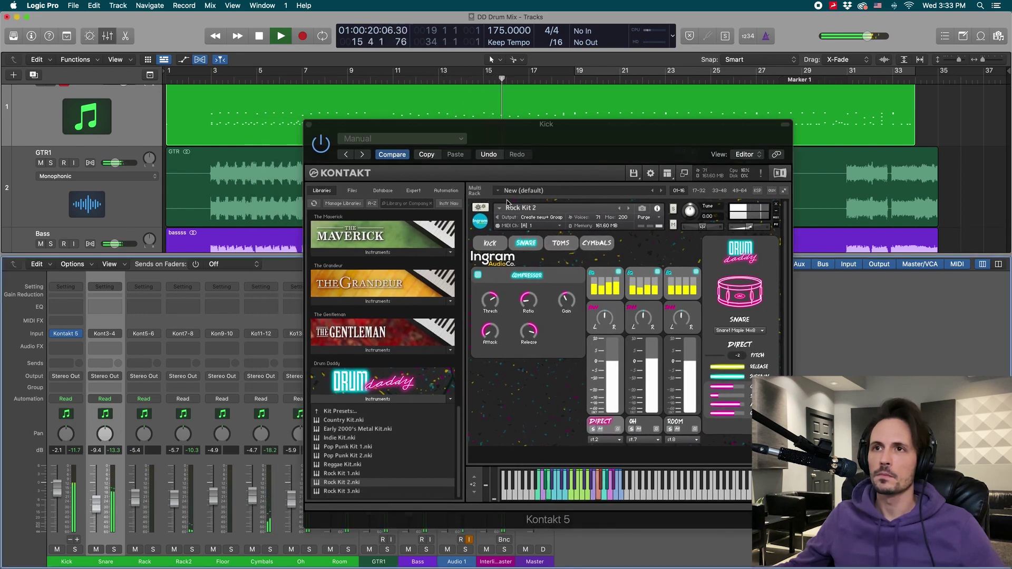
pyautogui.click(610, 137)
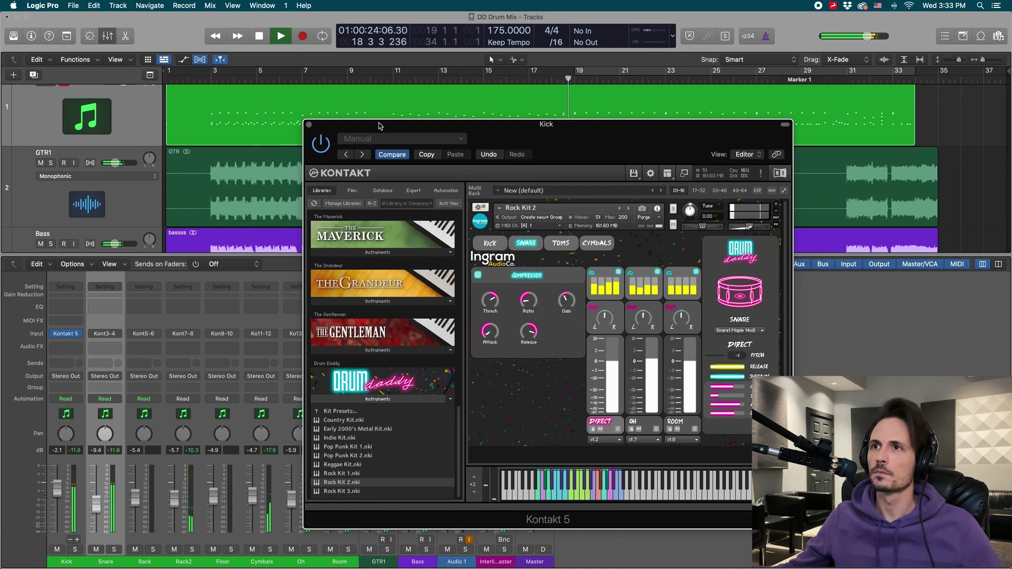
pyautogui.press('space')
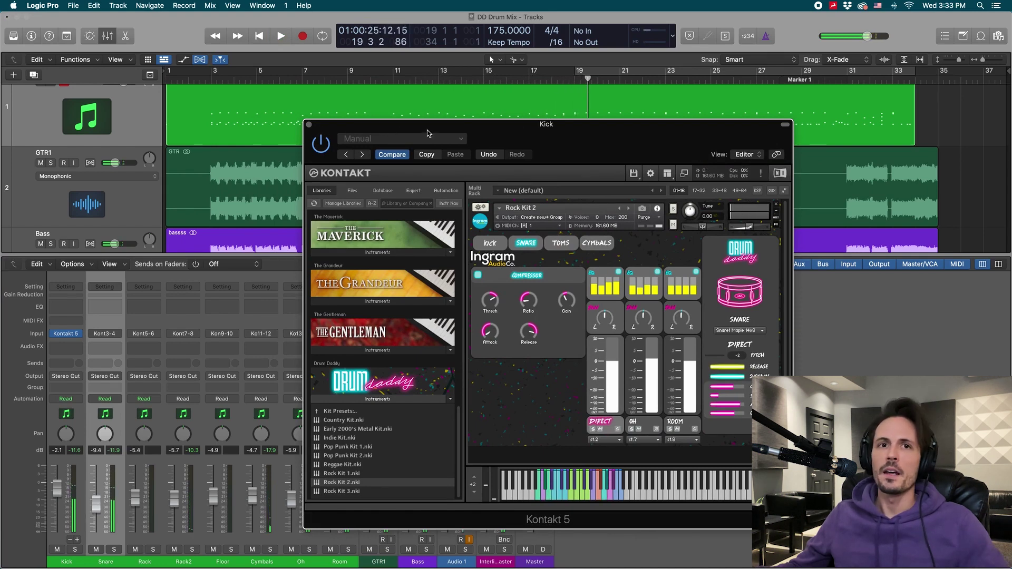
pyautogui.click(307, 124)
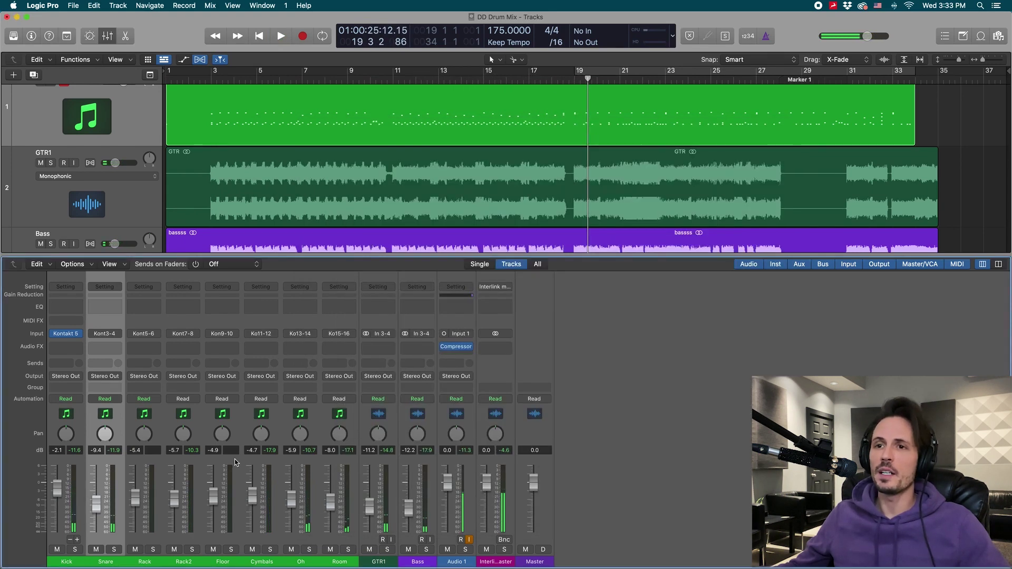
# Route the outputs of all eight drum channels, Kick through Room, to Bus 1
pyautogui.moveTo(73, 418); pyautogui.dragTo(353, 416)
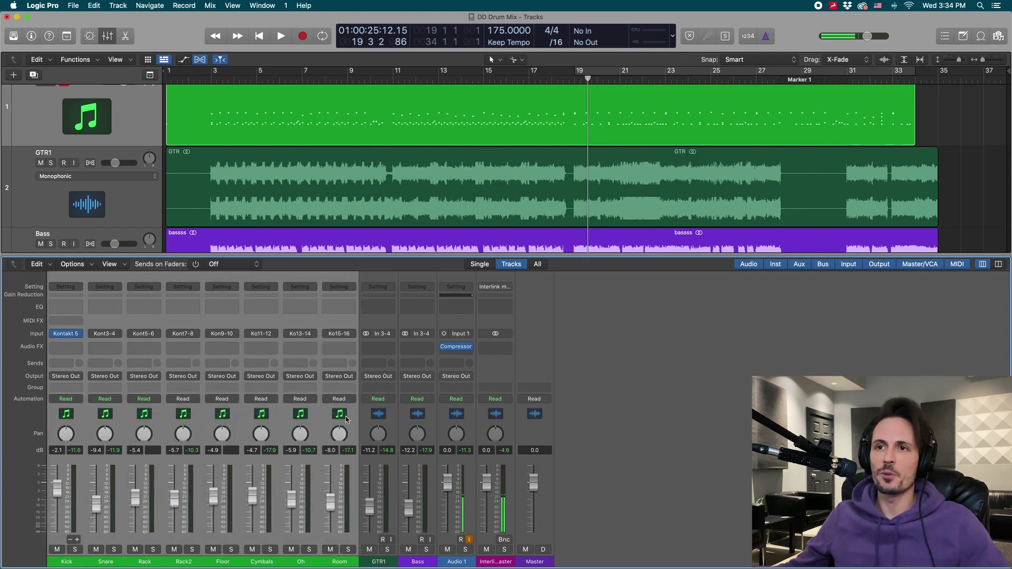
pyautogui.click(335, 378)
pyautogui.moveTo(349, 415)
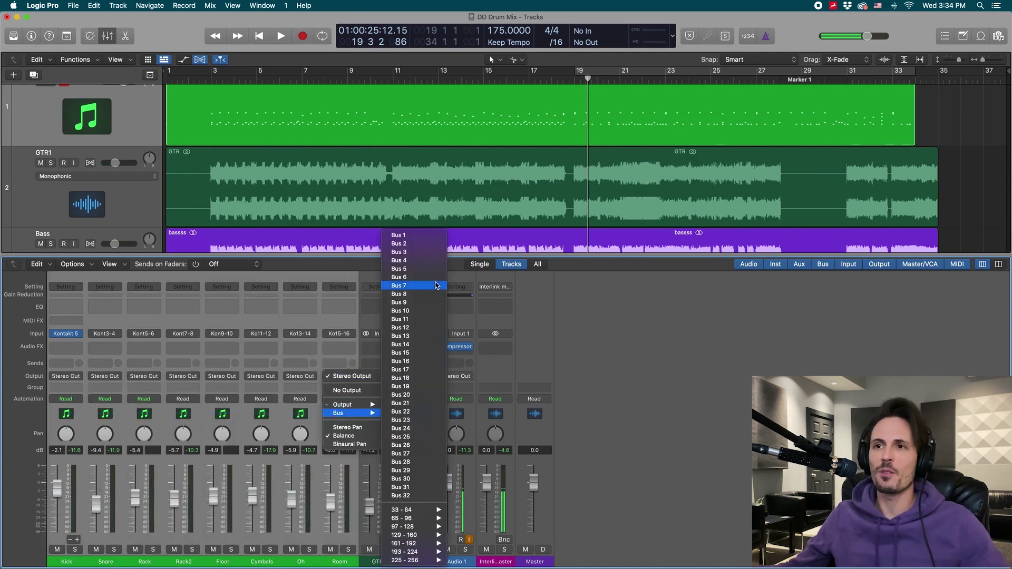
pyautogui.click(429, 236)
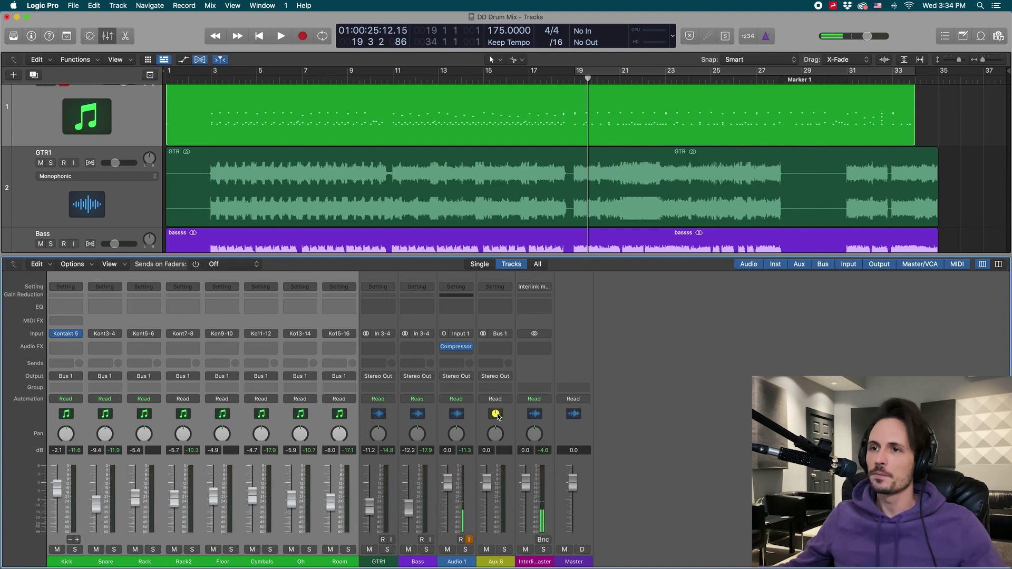
# Rename the aux channel fed by Bus 1 as Drum Bus 1
pyautogui.click(496, 414)
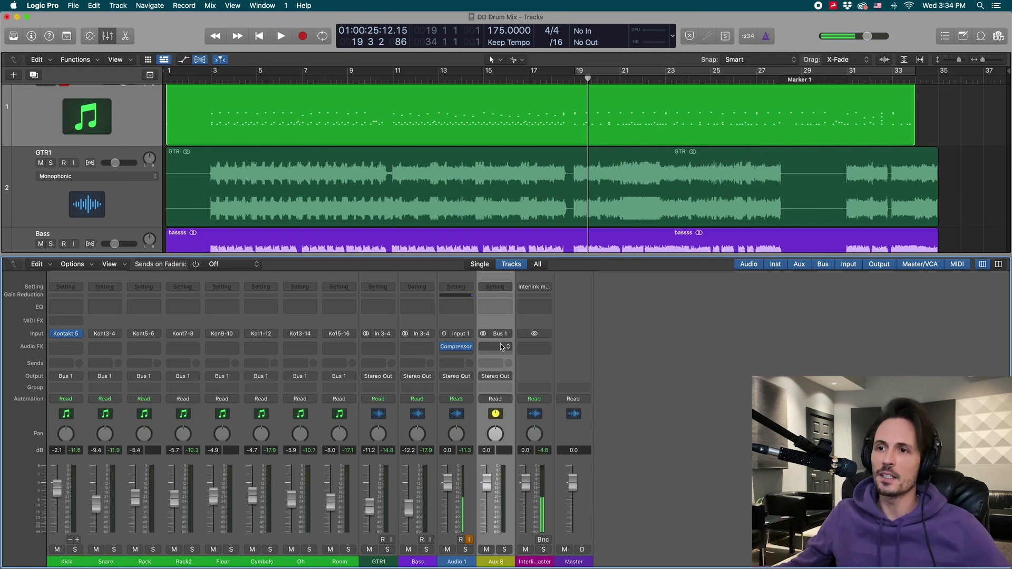
pyautogui.doubleClick(494, 561)
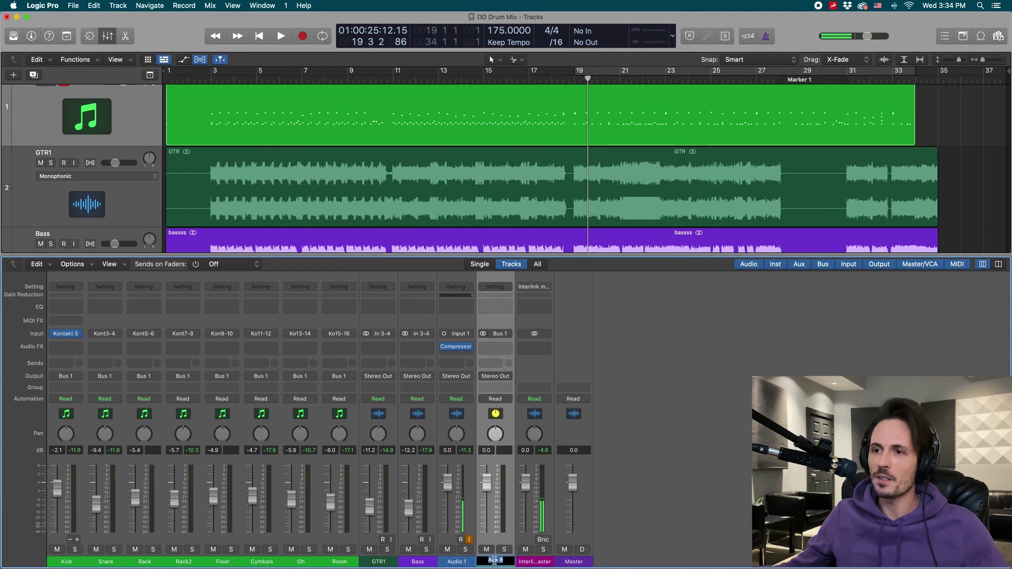
pyautogui.write('Dru')
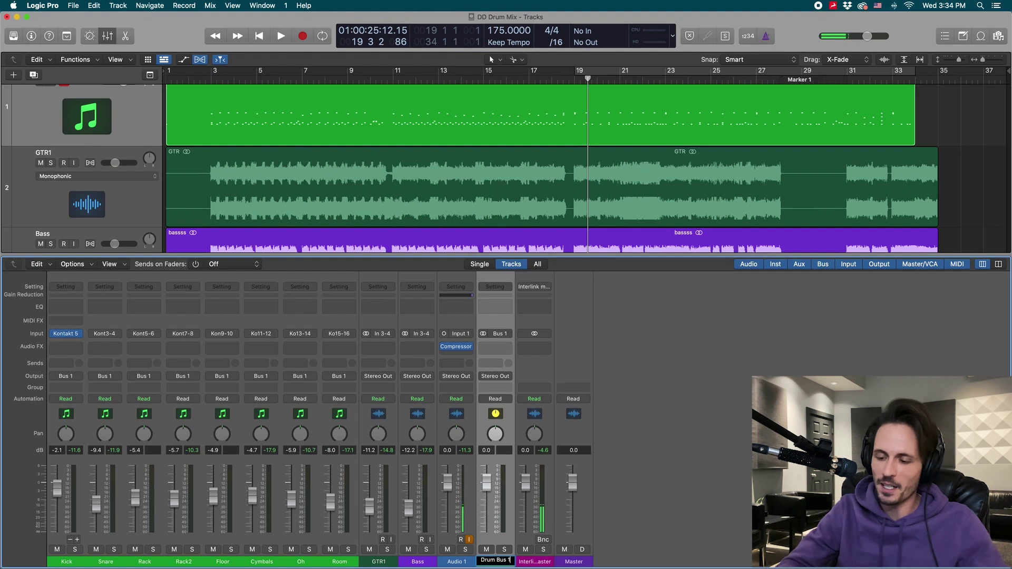
pyautogui.write('m Bus 1')
pyautogui.press('Return')
# Insert the stereo Soundtoys EffectRack Audio Unit on the Drum Bus 1 channel
pyautogui.click(498, 350)
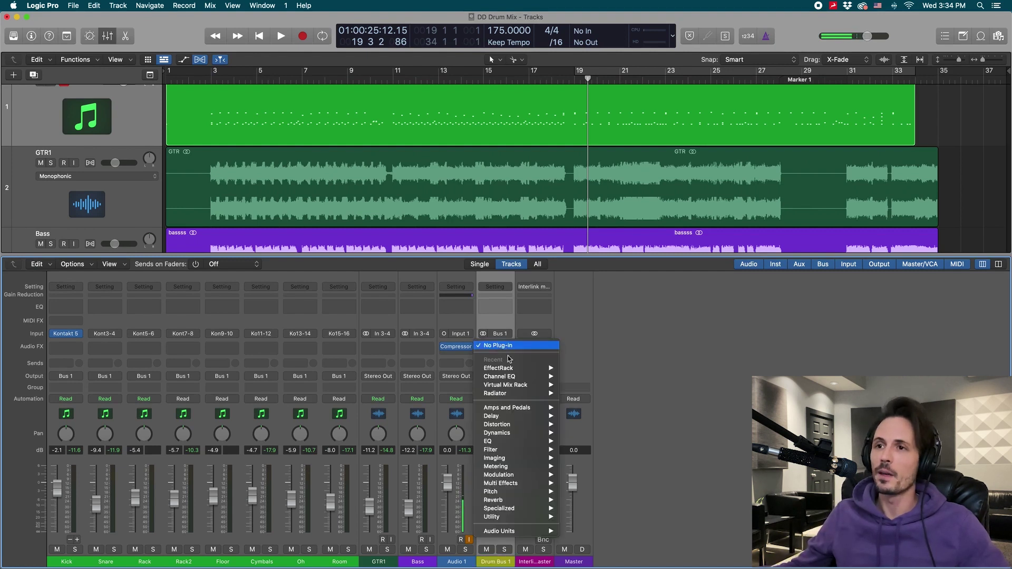
pyautogui.moveTo(533, 531)
pyautogui.moveTo(627, 511)
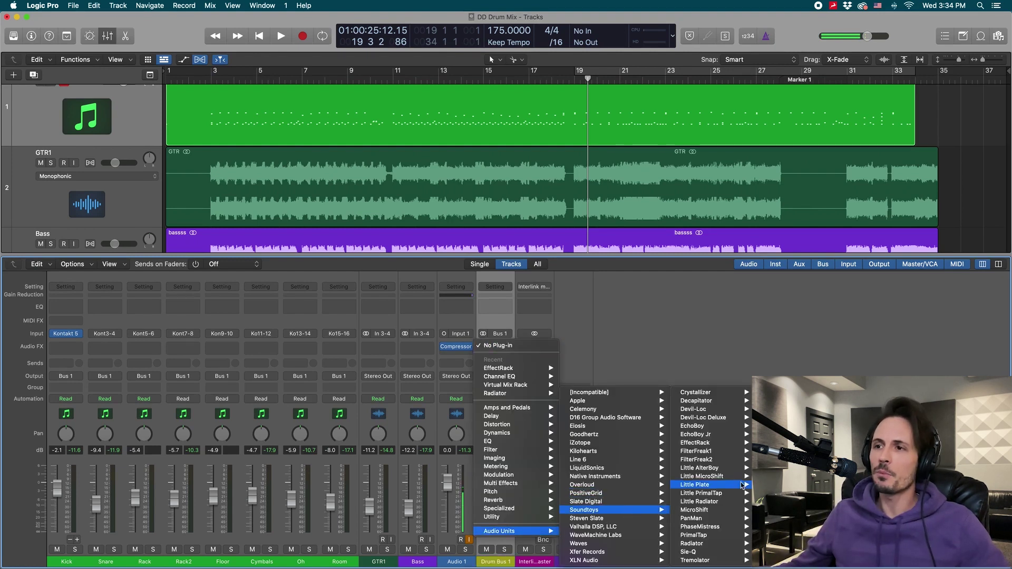
pyautogui.moveTo(714, 443)
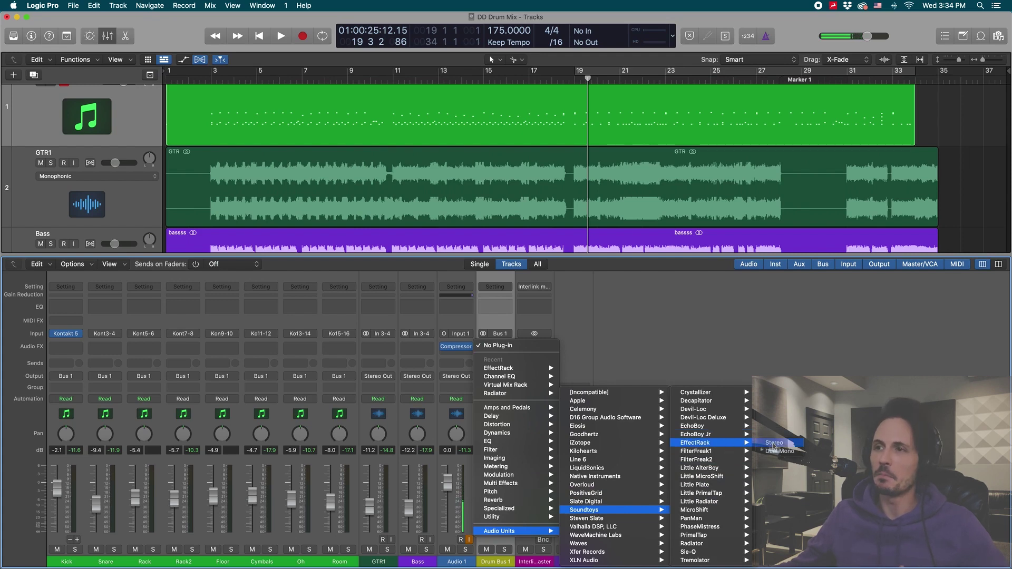
pyautogui.click(774, 444)
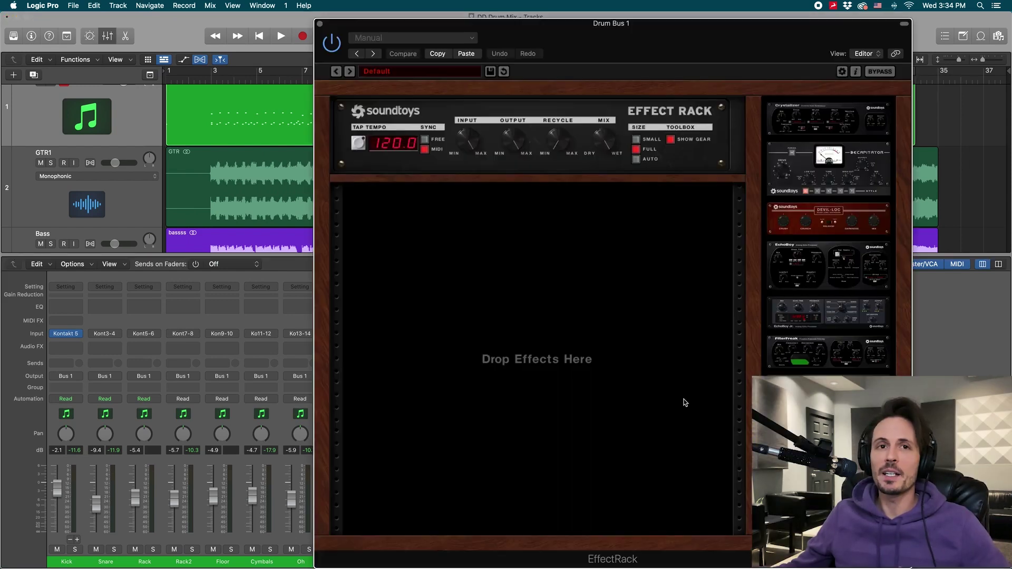
# Add a Decapitator to the empty EffectRack and reposition the plug-in window
pyautogui.moveTo(692, 21); pyautogui.dragTo(675, 15)
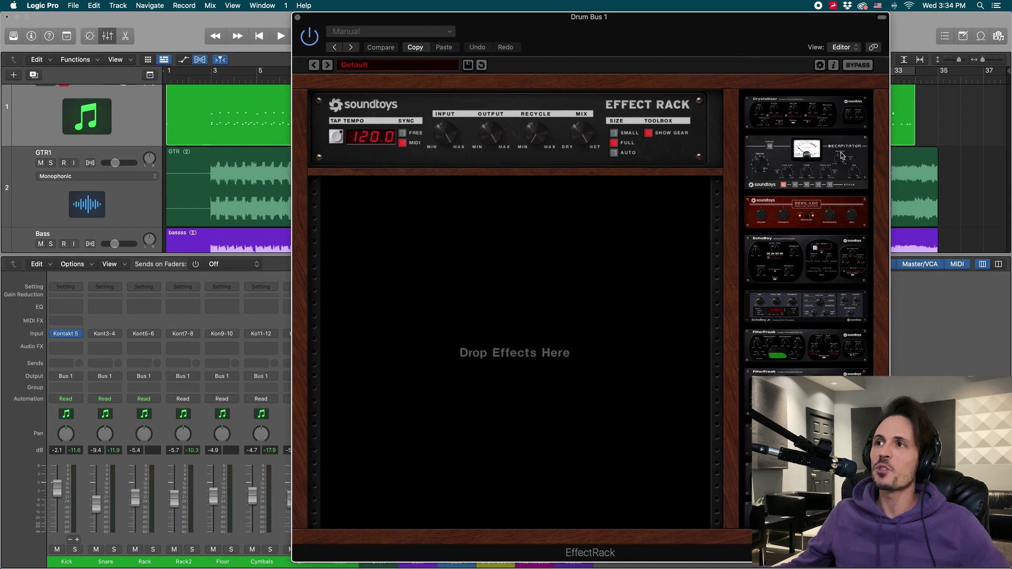
pyautogui.moveTo(844, 150); pyautogui.dragTo(522, 273)
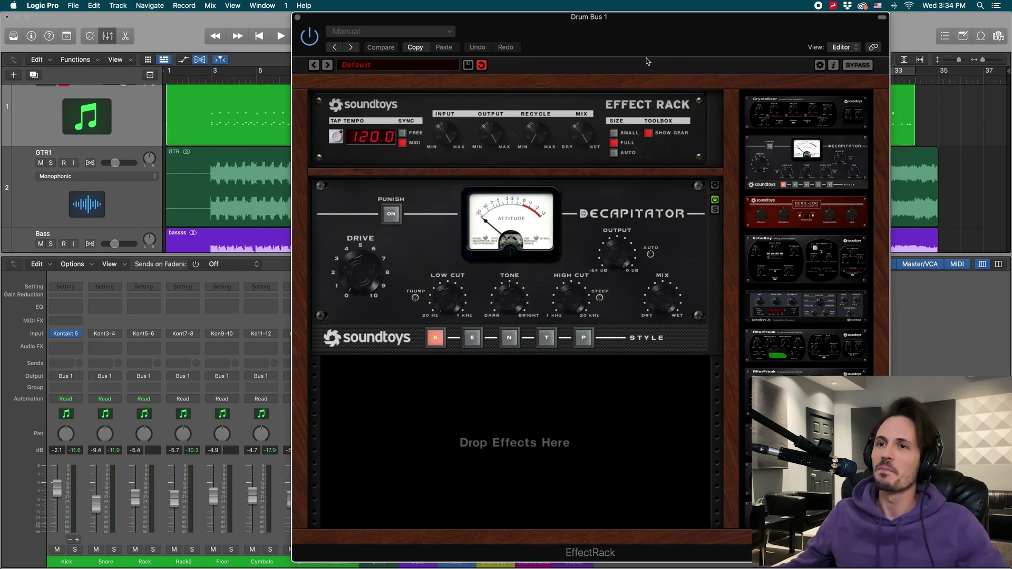
pyautogui.moveTo(650, 68); pyautogui.dragTo(603, 66)
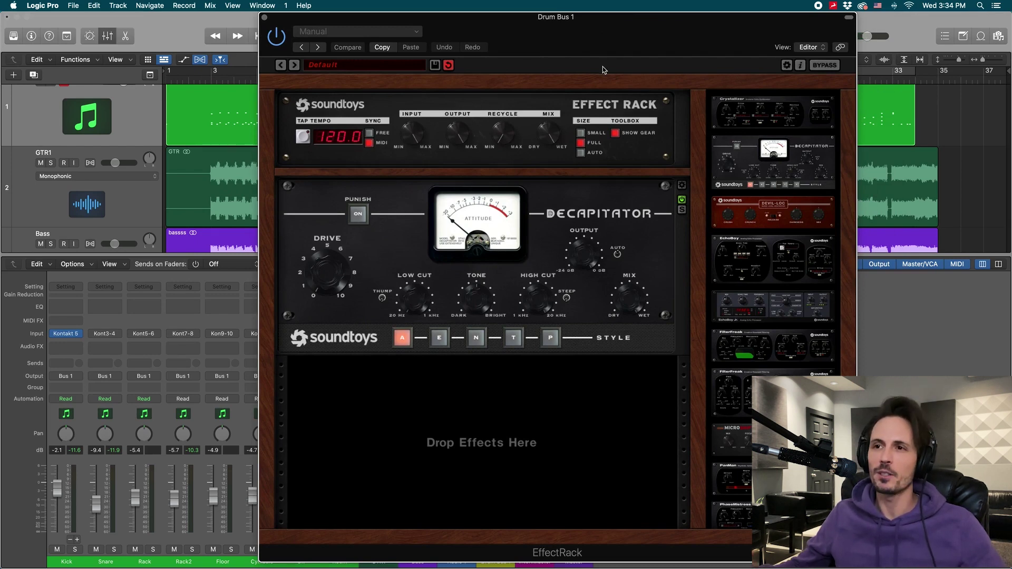
pyautogui.moveTo(602, 66)
pyautogui.mouseDown()
pyautogui.moveTo(563, 186)
pyautogui.moveTo(573, 183)
pyautogui.moveTo(576, 90)
pyautogui.moveTo(593, 49)
pyautogui.mouseUp()
# Adjust the Decapitator's Drive slightly while the song plays, and stop playback
pyautogui.press('space')
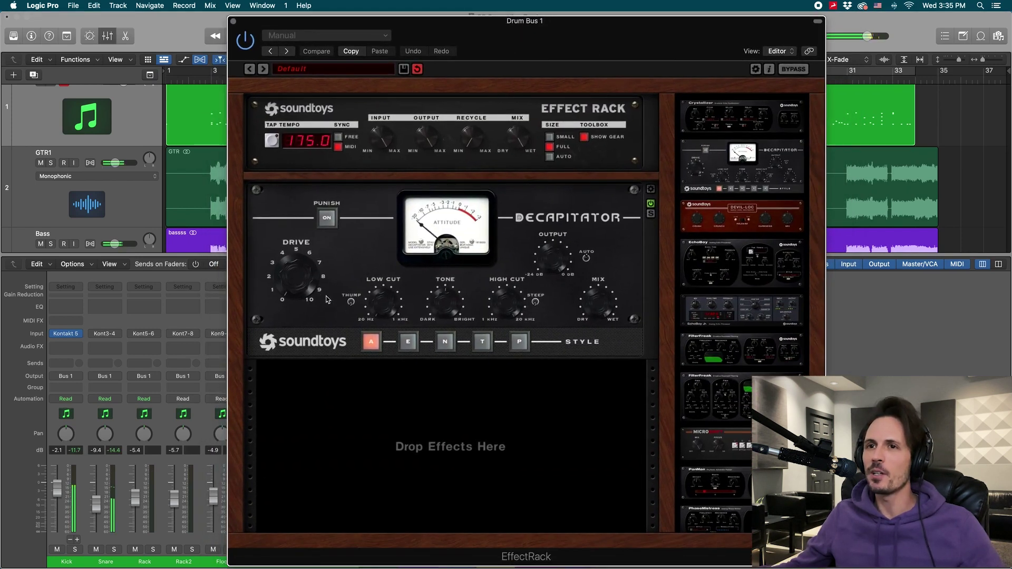
pyautogui.moveTo(292, 284); pyautogui.dragTo(297, 282)
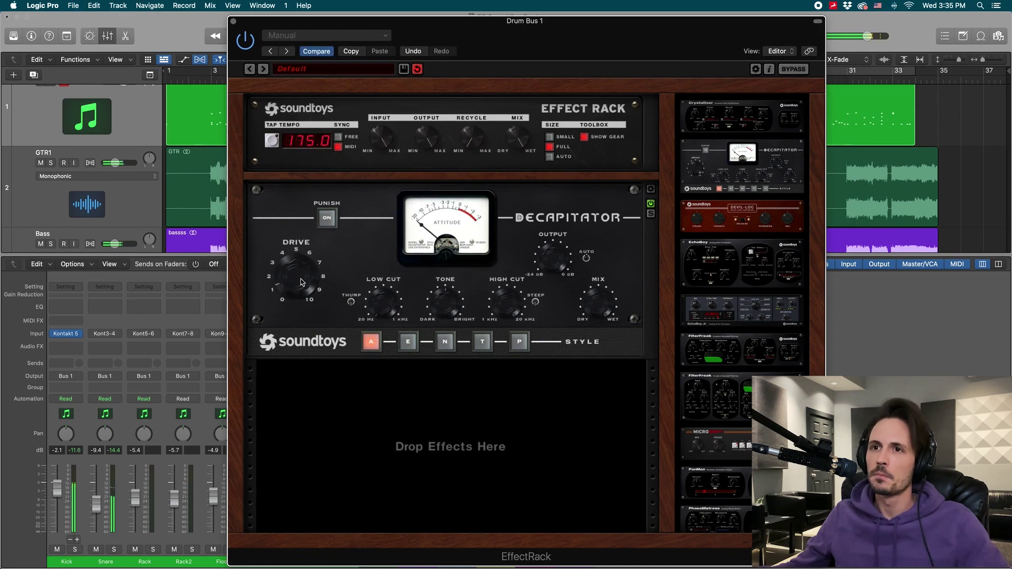
pyautogui.moveTo(633, 38); pyautogui.dragTo(663, 18)
pyautogui.press('space')
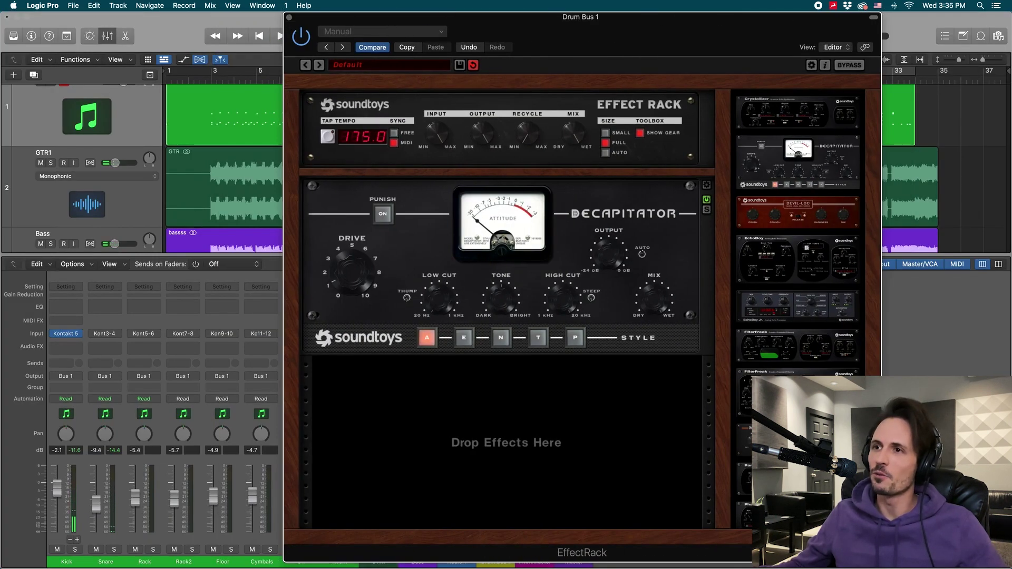
# Loop the song section ending near bar 34 and audition Decapitator styles E, N and T, finishing on style P
pyautogui.moveTo(598, 63); pyautogui.dragTo(535, 63)
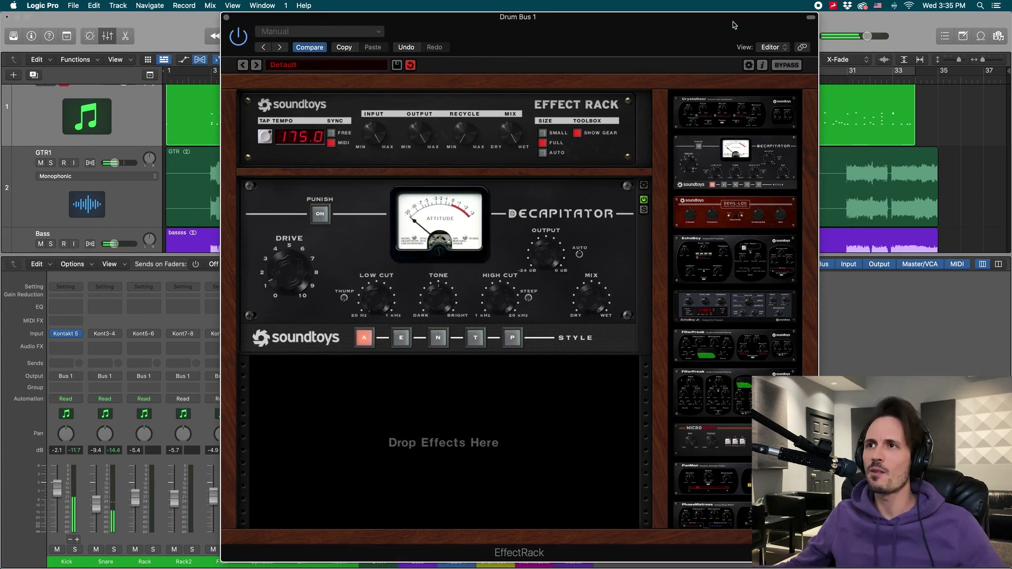
pyautogui.moveTo(686, 34); pyautogui.dragTo(662, 11)
pyautogui.click(715, 71)
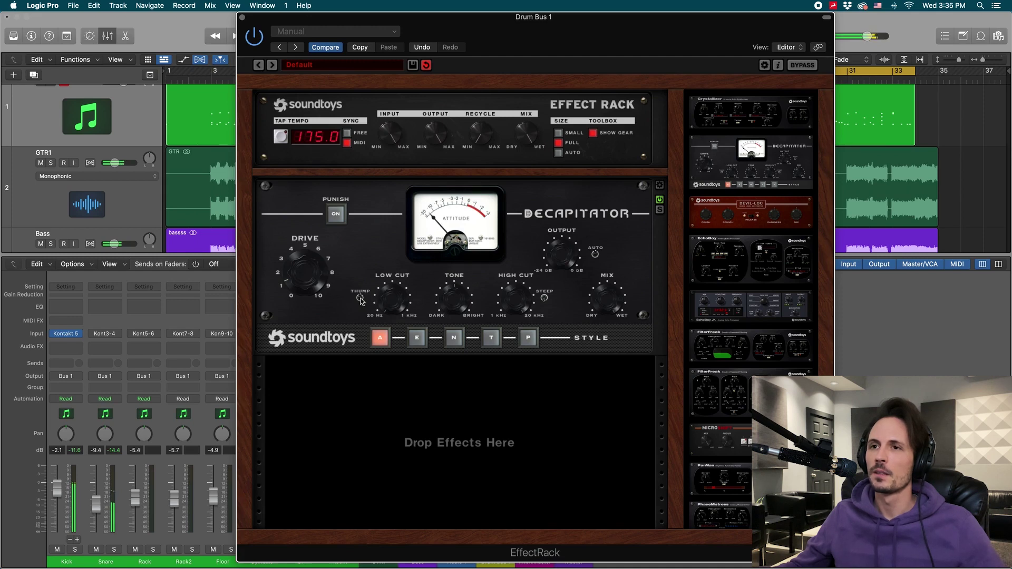
pyautogui.click(418, 338)
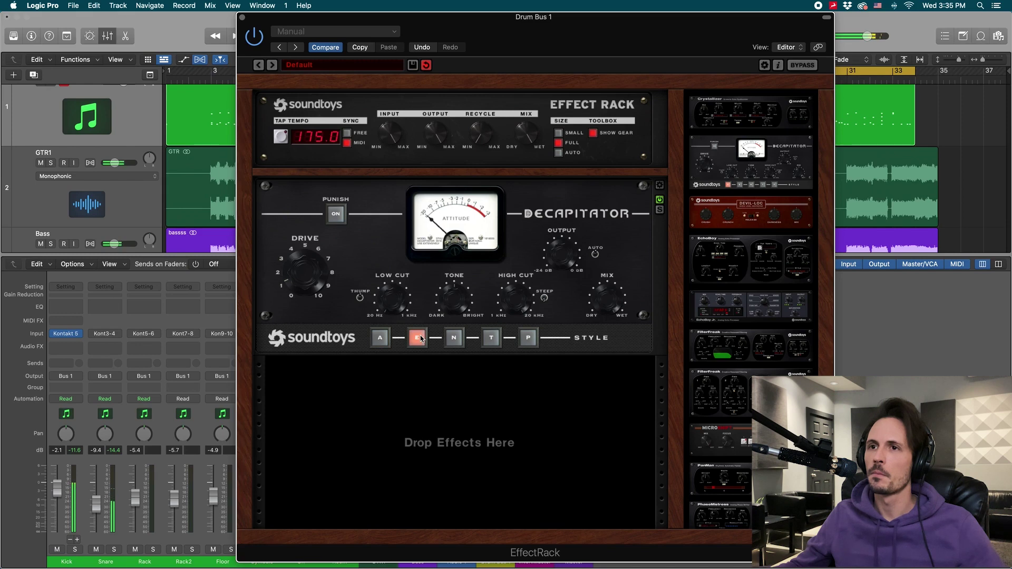
pyautogui.click(452, 338)
pyautogui.click(491, 340)
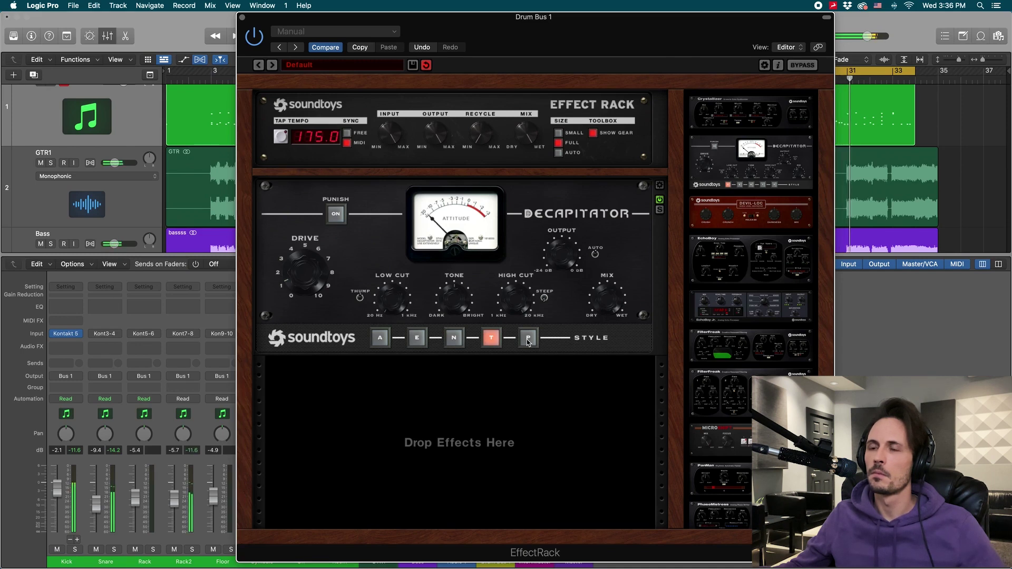
pyautogui.click(527, 340)
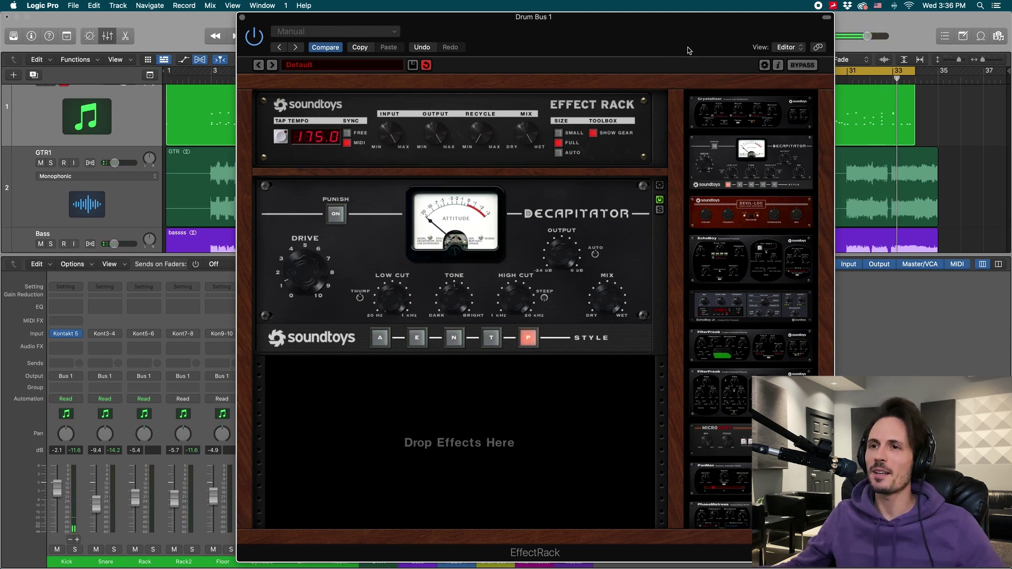
# Compare Decapitator styles E and A on the drum bus during playback, and keep style E
pyautogui.click(417, 339)
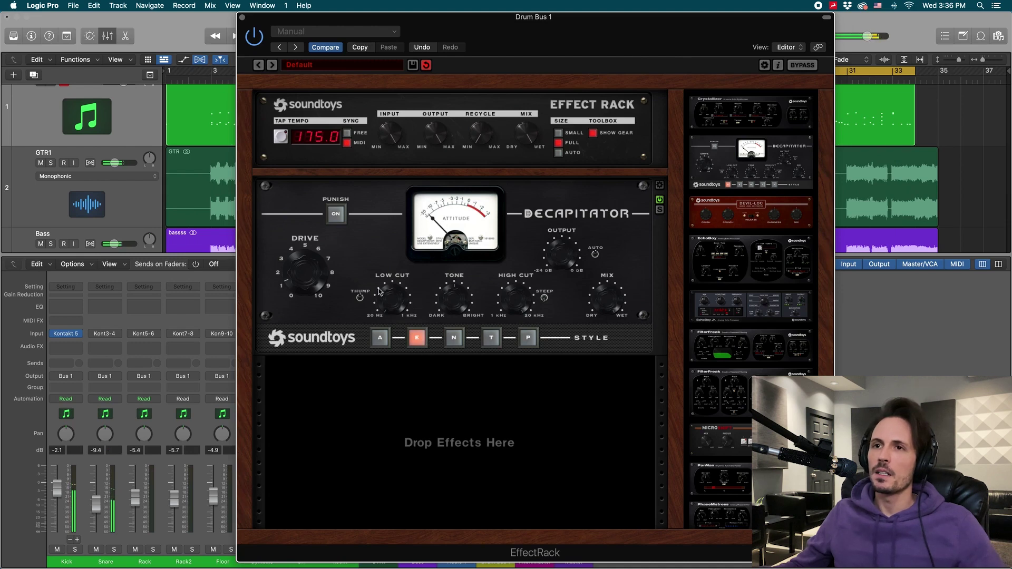
pyautogui.click(379, 340)
pyautogui.click(417, 340)
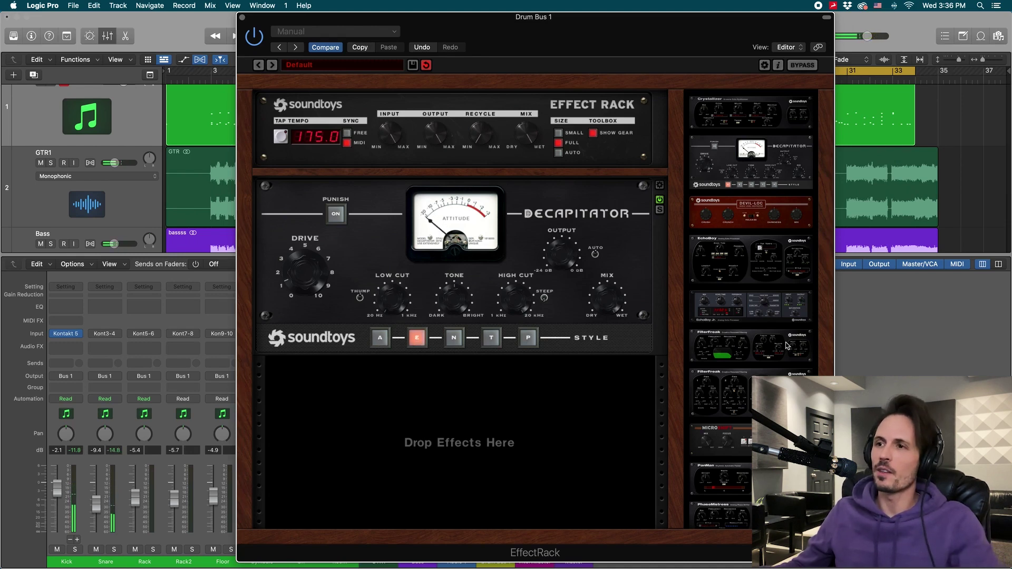
# Add a Radiator below the Decapitator in the drum bus EffectRack and play the looped section
pyautogui.scroll(-5, 770, 375)
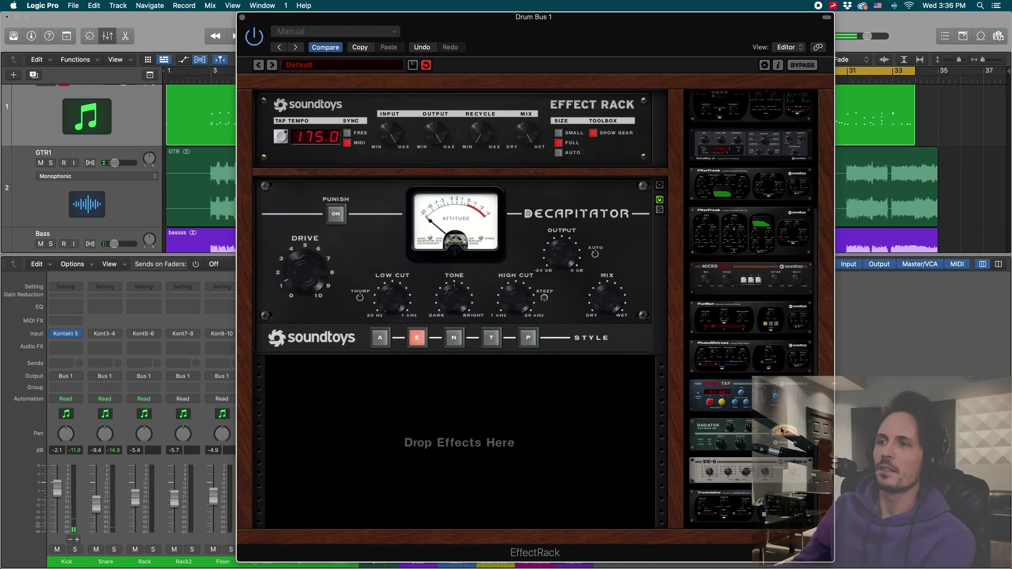
pyautogui.moveTo(781, 429); pyautogui.dragTo(436, 403)
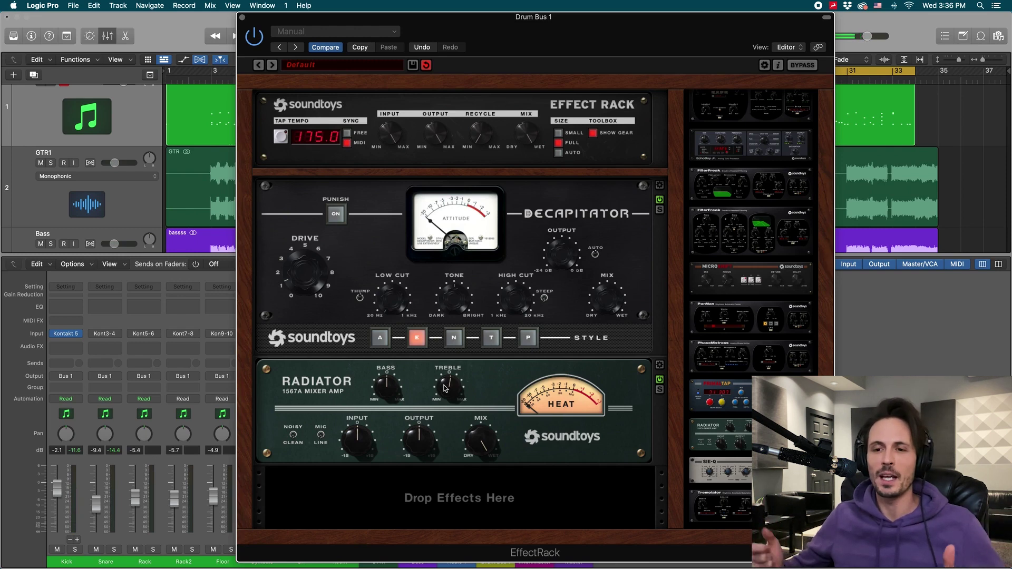
pyautogui.press('space')
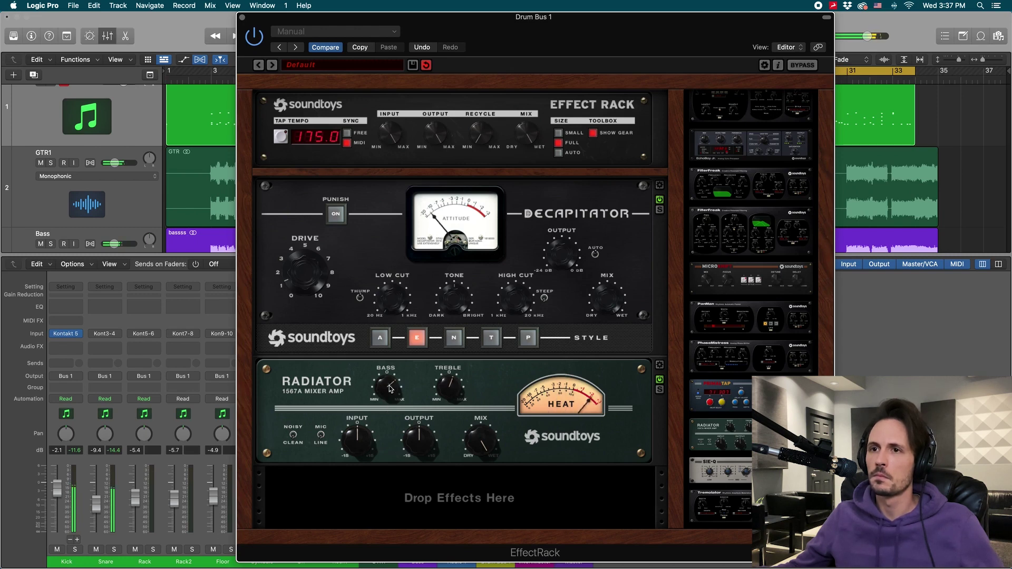
# Close the EffectRack window and replay the looped section to judge the drum bus saturation in the mix
pyautogui.click(242, 18)
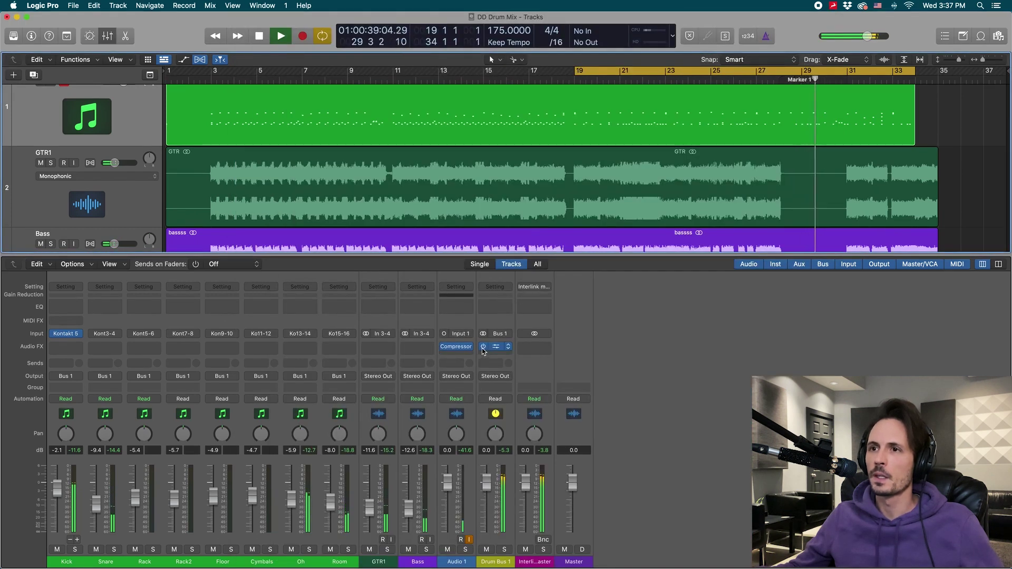
pyautogui.press('space')
pyautogui.press('space')
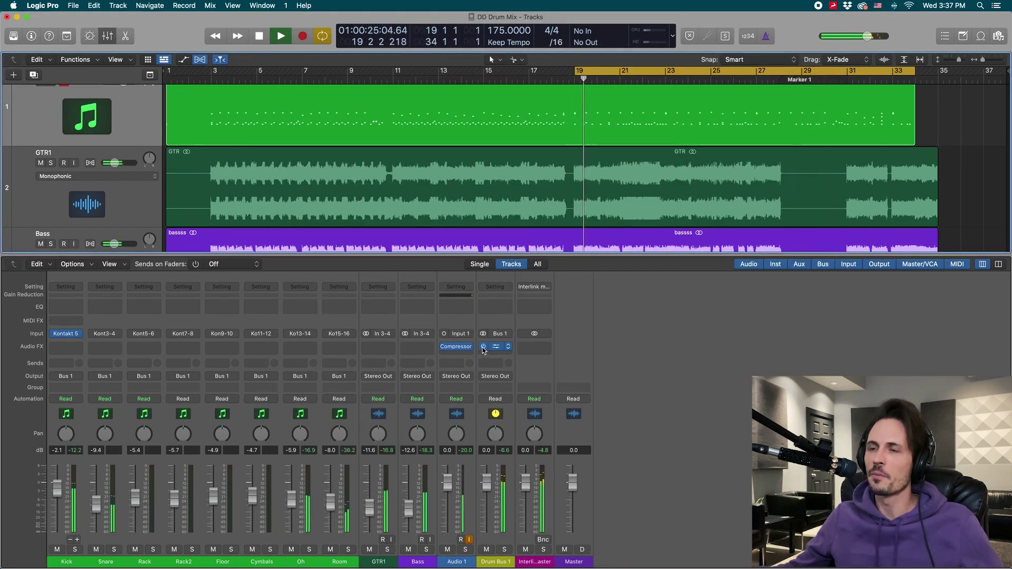
pyautogui.press('space')
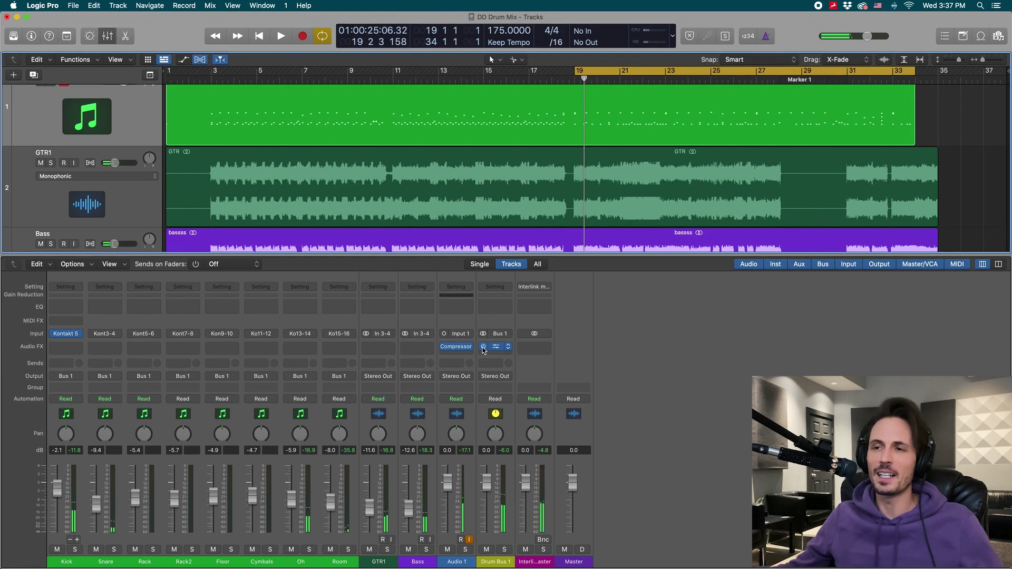
pyautogui.press('space')
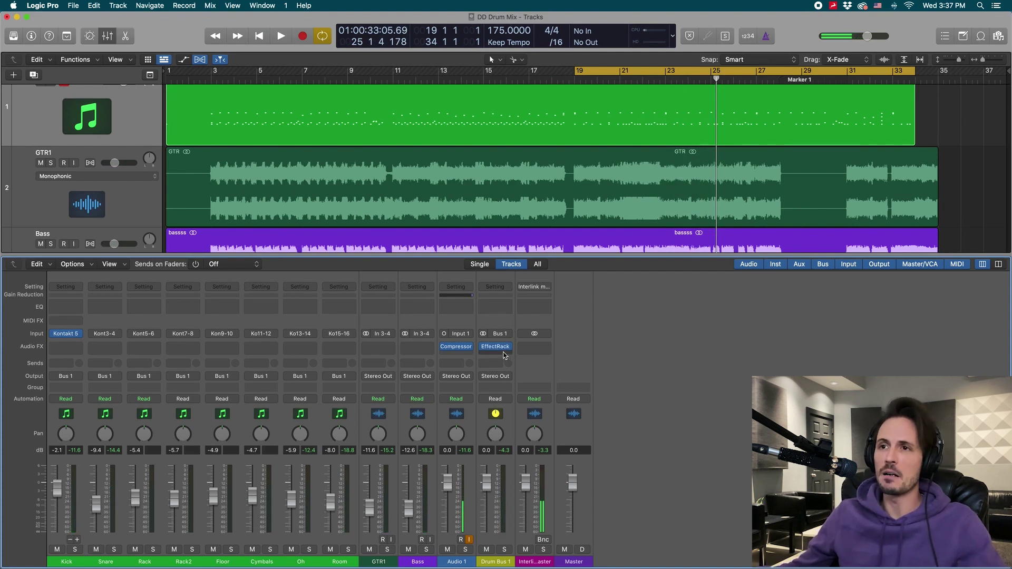
# Insert the Slate Digital Virtual Mix Rack Audio Unit below EffectRack on Drum Bus 1 and reposition its window
pyautogui.click(505, 356)
pyautogui.moveTo(527, 536)
pyautogui.moveTo(619, 477)
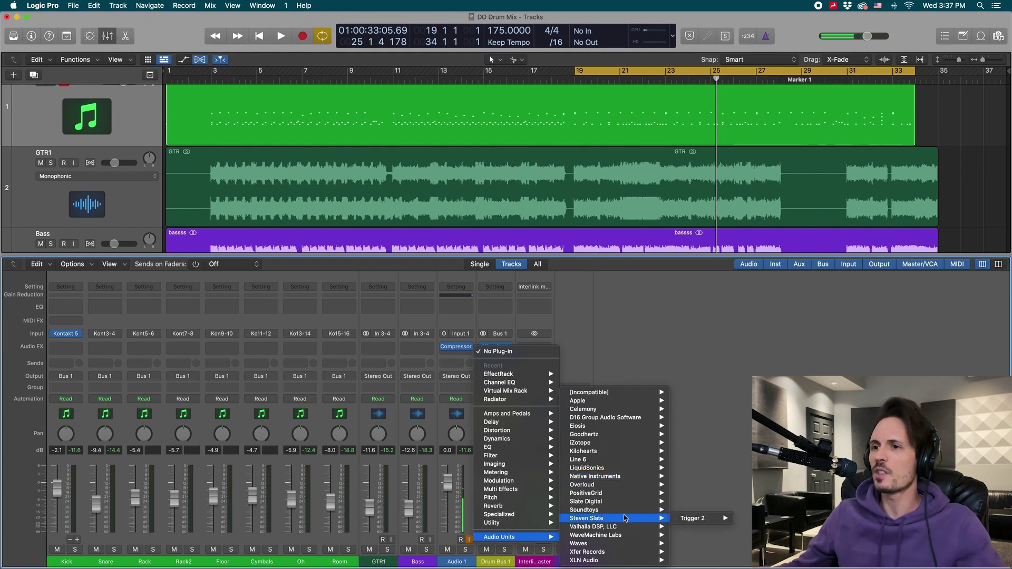
pyautogui.moveTo(631, 502)
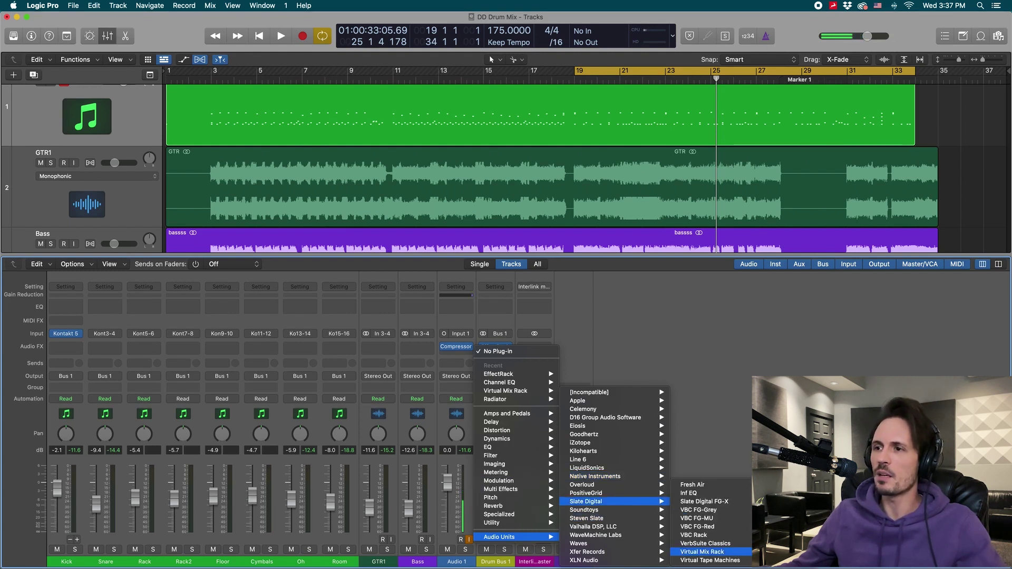
pyautogui.click(701, 552)
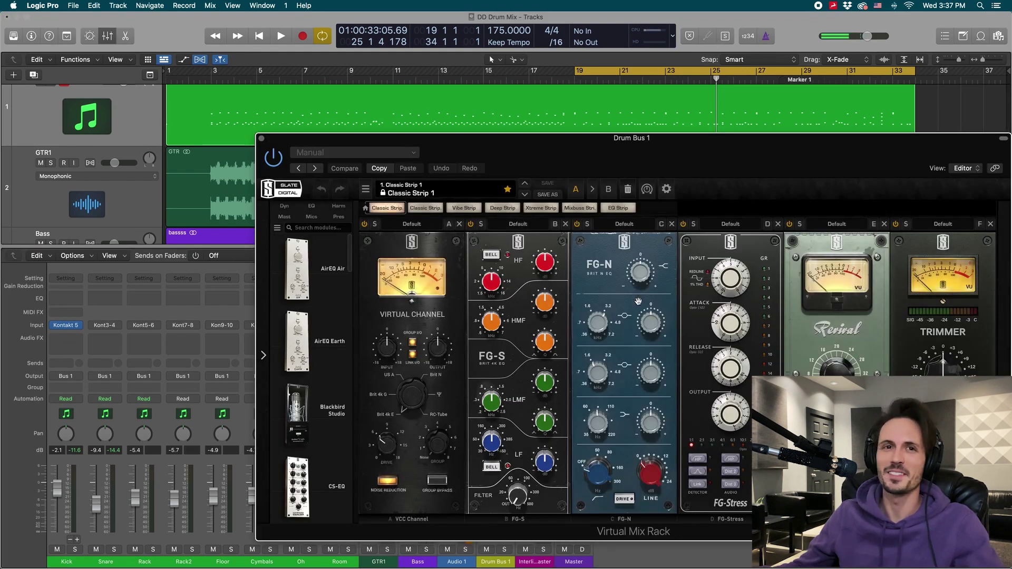
pyautogui.moveTo(798, 166); pyautogui.dragTo(737, 105)
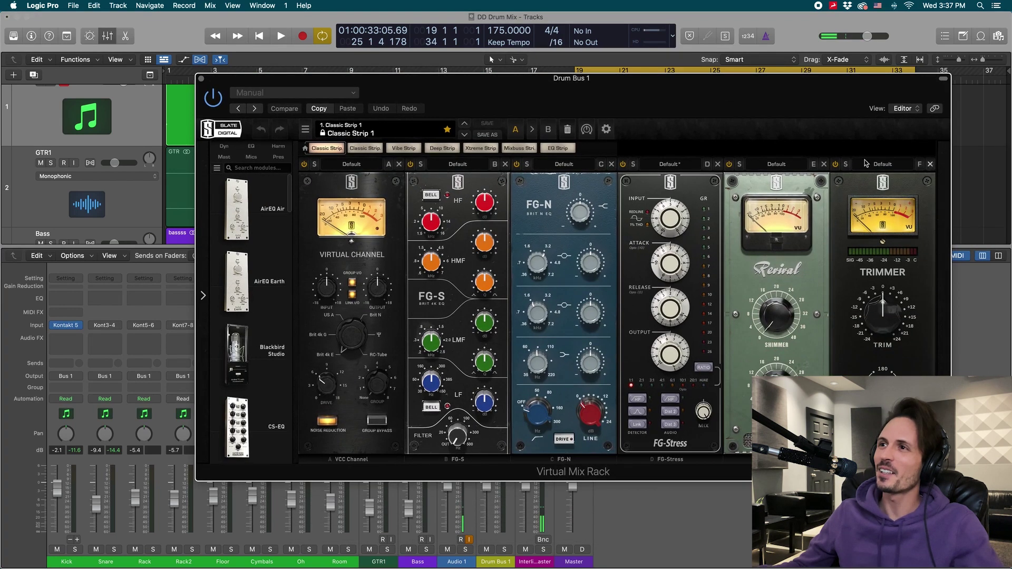
# Remove all six default modules from the Virtual Mix Rack and move its window clear of the mixer channels
pyautogui.click(930, 164)
pyautogui.click(824, 164)
pyautogui.click(717, 163)
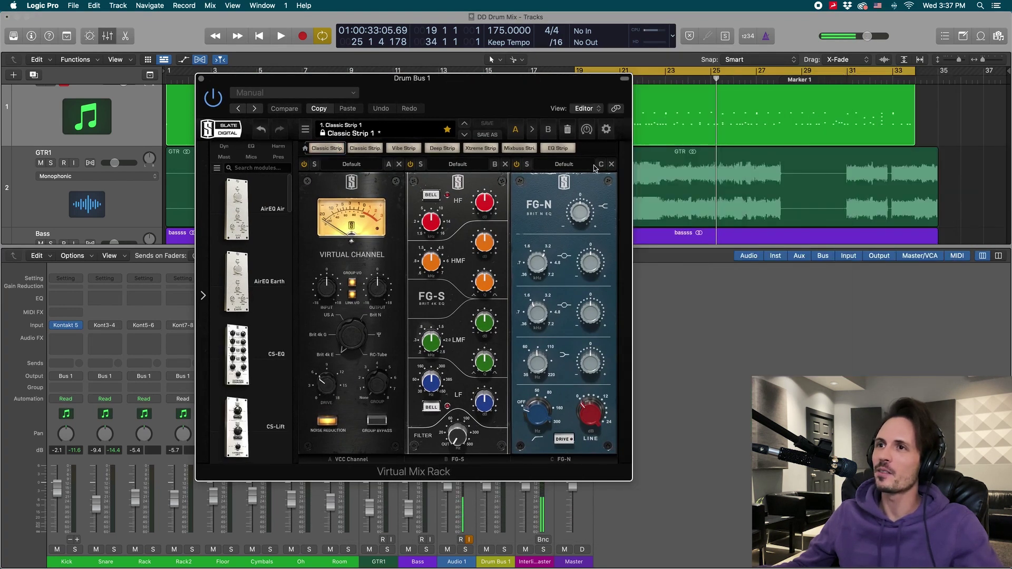
pyautogui.click(612, 164)
pyautogui.click(505, 164)
pyautogui.click(399, 164)
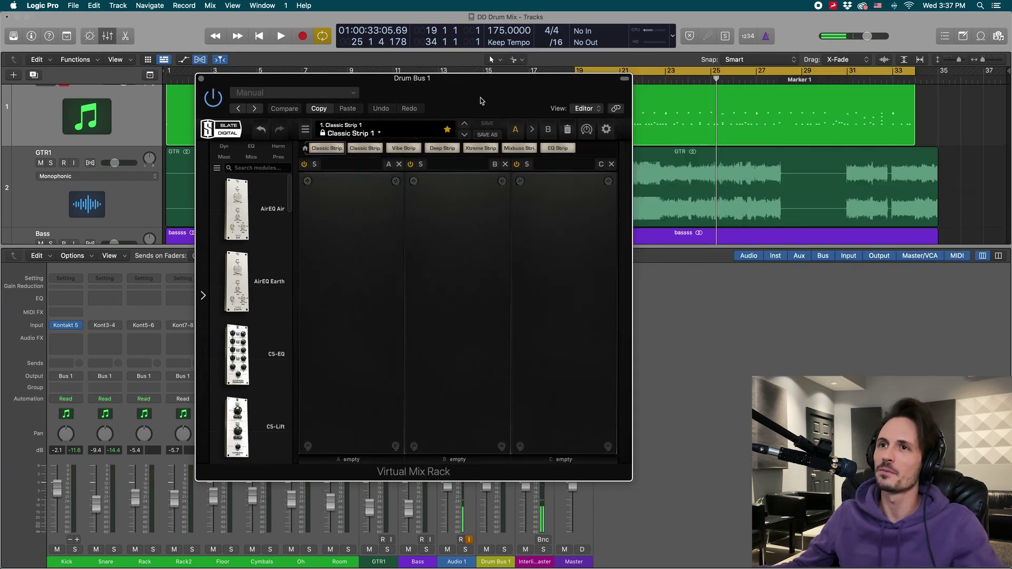
pyautogui.moveTo(491, 94); pyautogui.dragTo(606, 131)
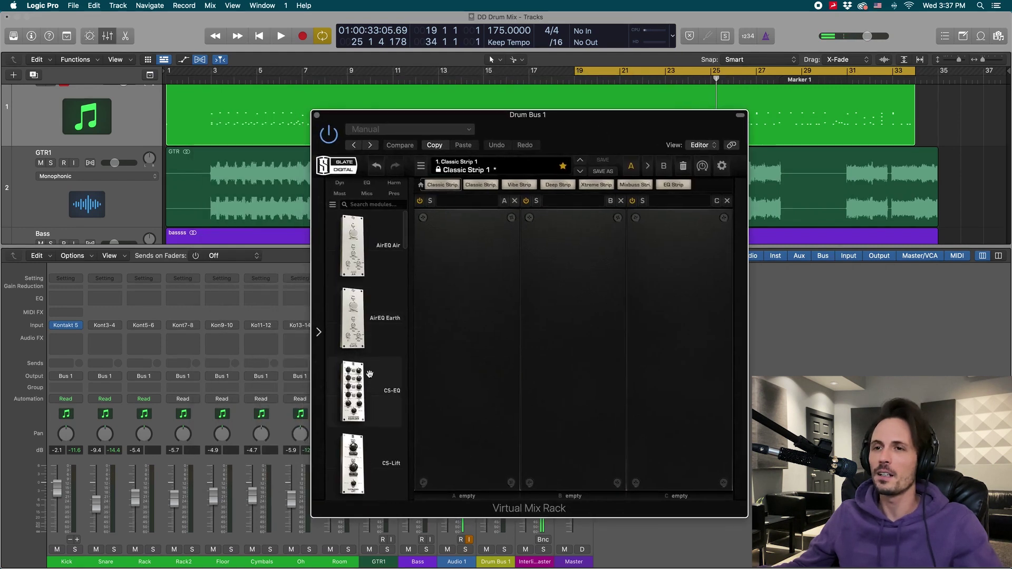
# Add the FG-116 FET compressor module to slot A of the empty Virtual Mix Rack
pyautogui.scroll(-5, 370, 374)
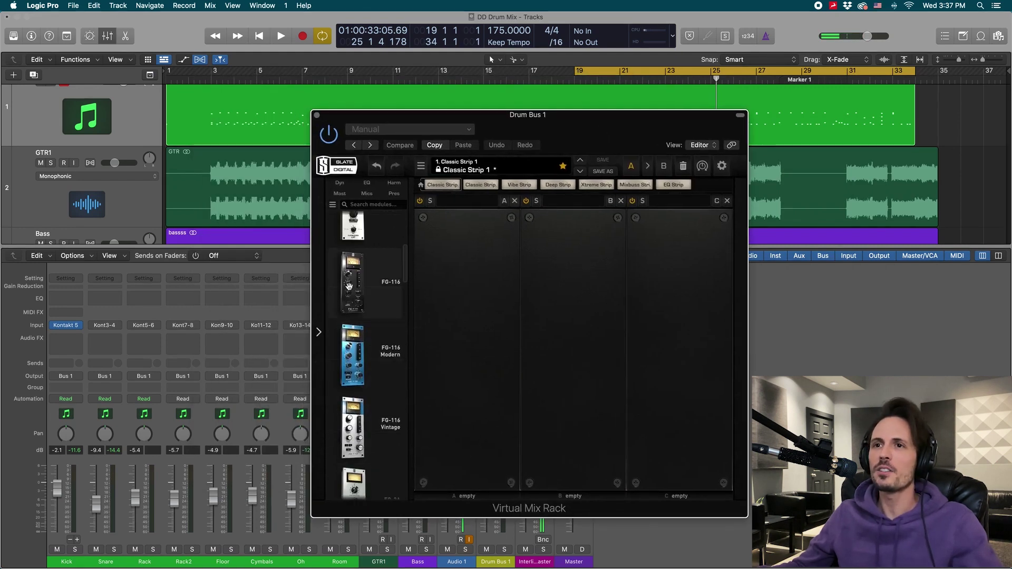
pyautogui.moveTo(349, 286); pyautogui.dragTo(448, 296)
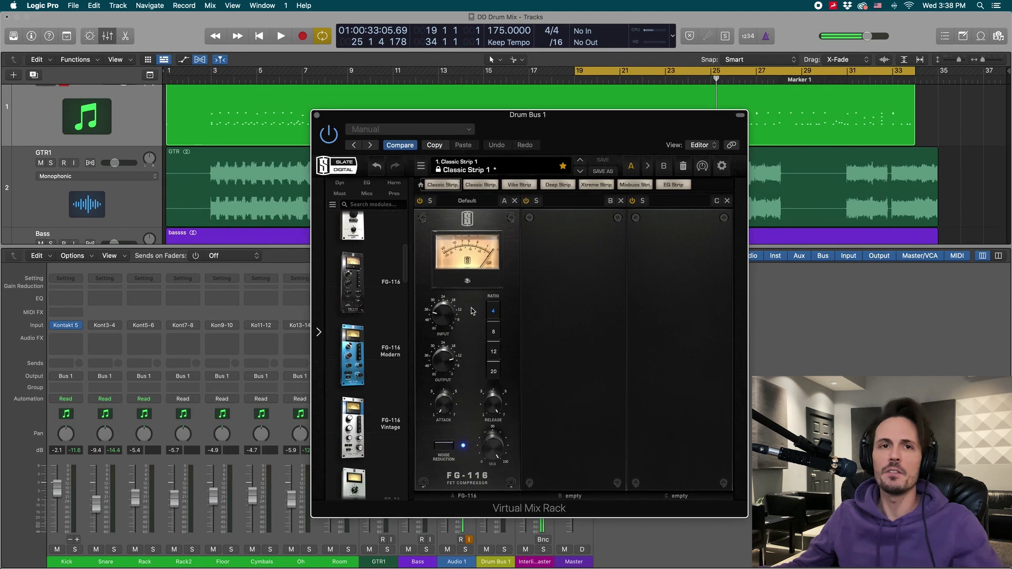
pyautogui.moveTo(593, 149); pyautogui.dragTo(592, 151)
# While auditioning the loop, set the FG-116 Input to about -31.7 dB and Output to about -13.8 dB, then stop playback
pyautogui.press('space')
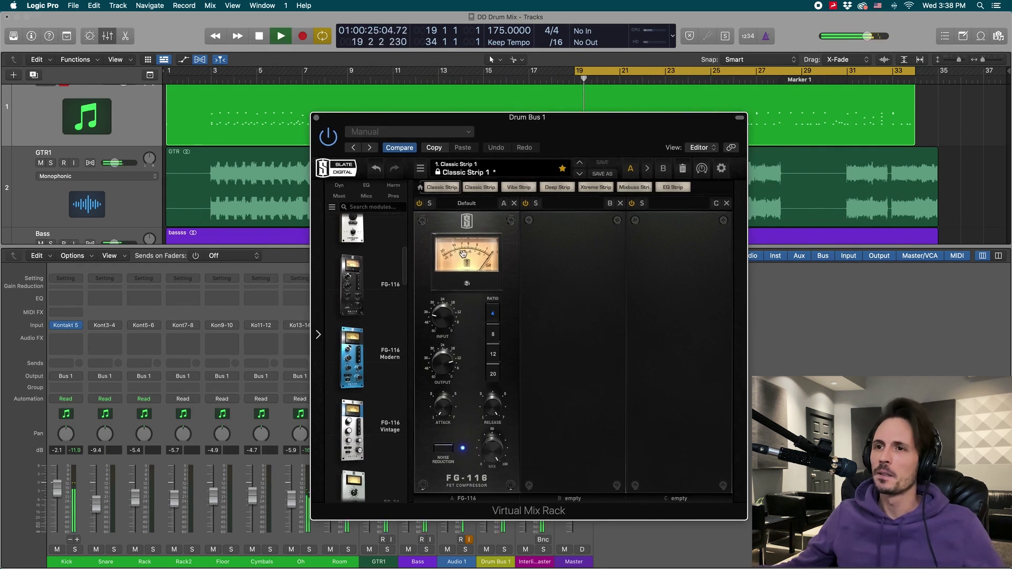
pyautogui.press('space')
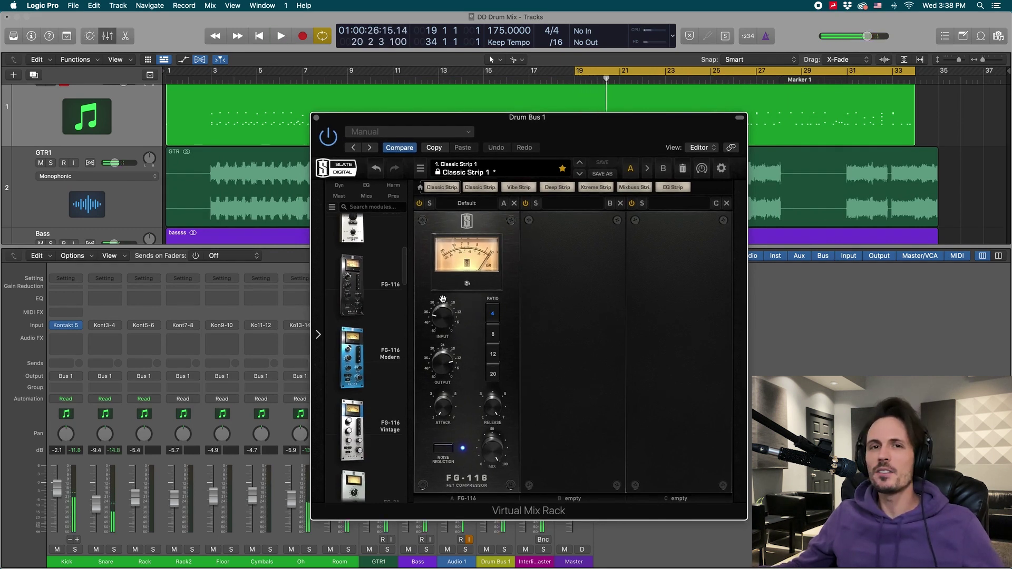
pyautogui.press('space')
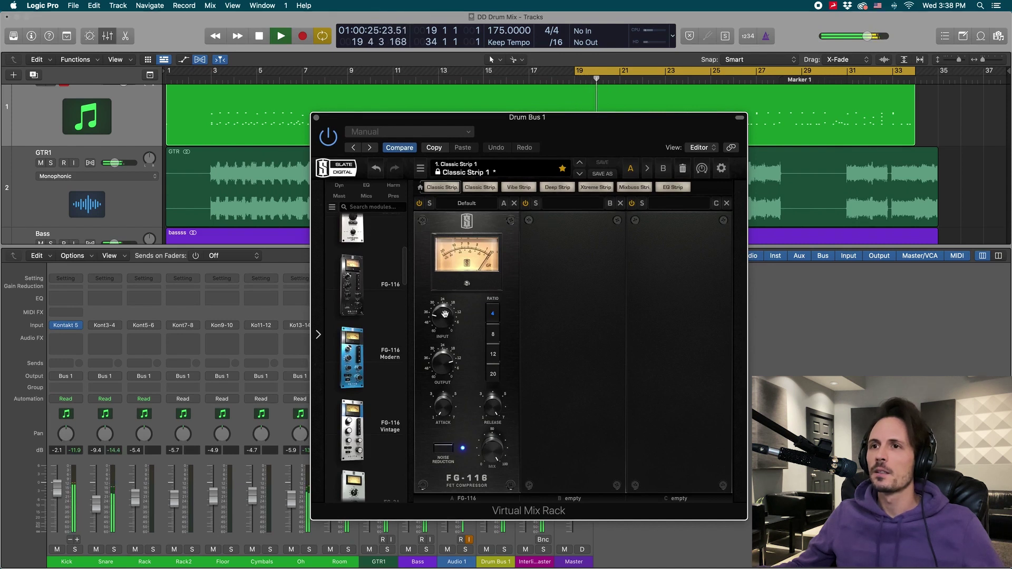
pyautogui.press('space')
pyautogui.press('space')
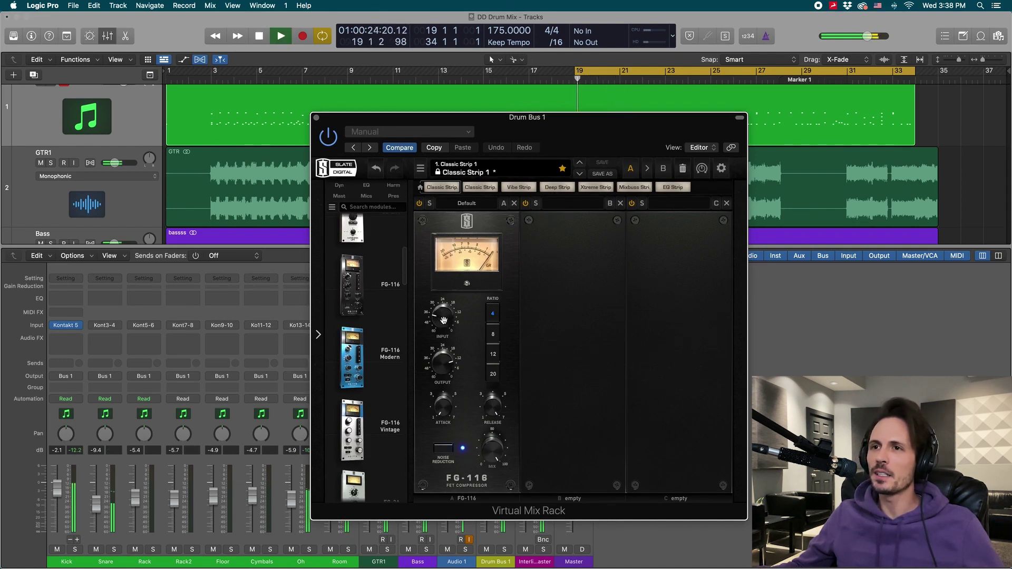
pyautogui.moveTo(443, 320); pyautogui.dragTo(444, 314)
pyautogui.moveTo(441, 363); pyautogui.dragTo(442, 366)
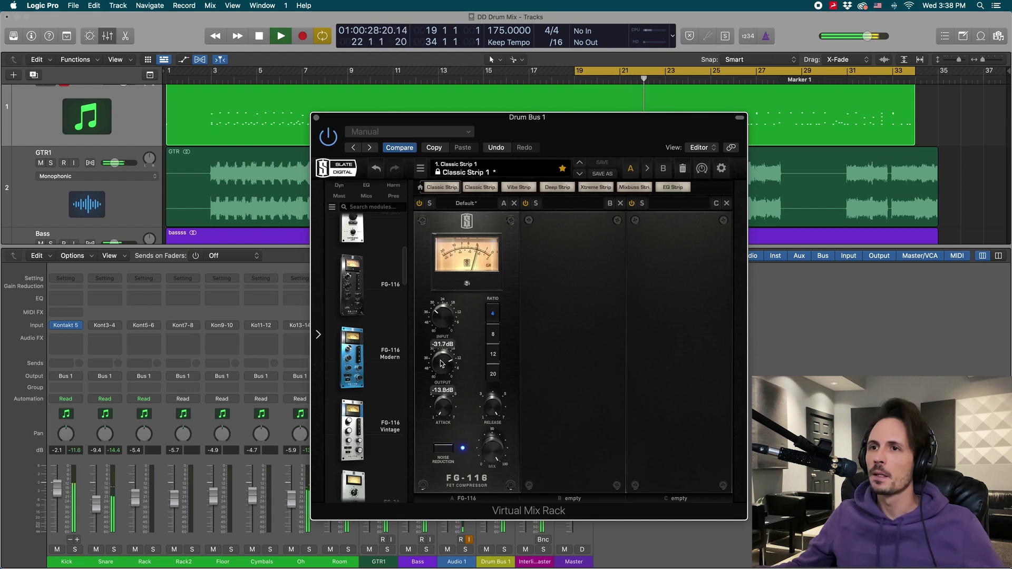
pyautogui.press('space')
pyautogui.moveTo(584, 111); pyautogui.dragTo(608, 123)
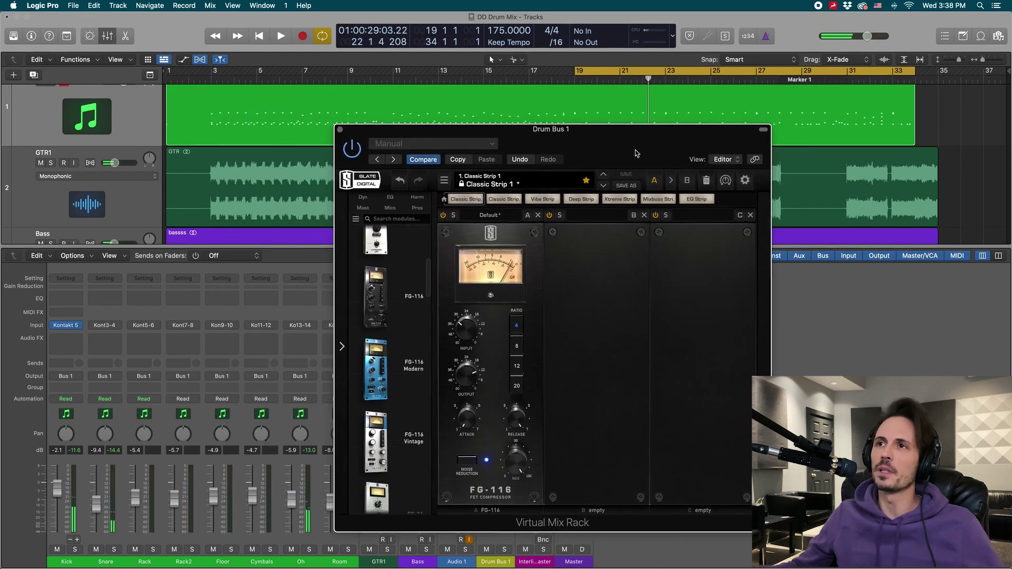
# Check the FG-116 against bypass during playback, adjust its Input to about -30.6 dB, and close the Virtual Mix Rack window
pyautogui.press('space')
pyautogui.moveTo(465, 330)
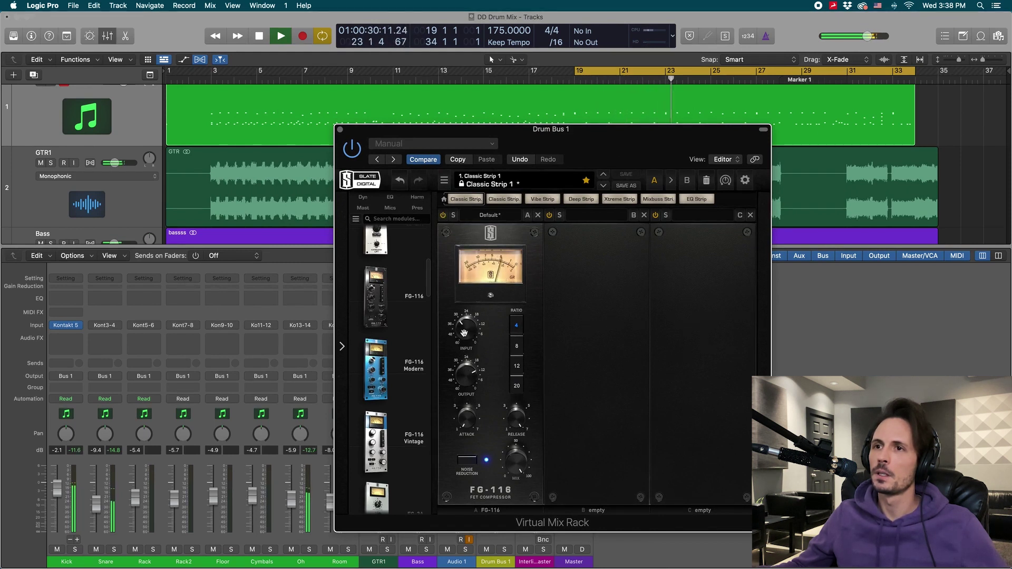
pyautogui.click(443, 216)
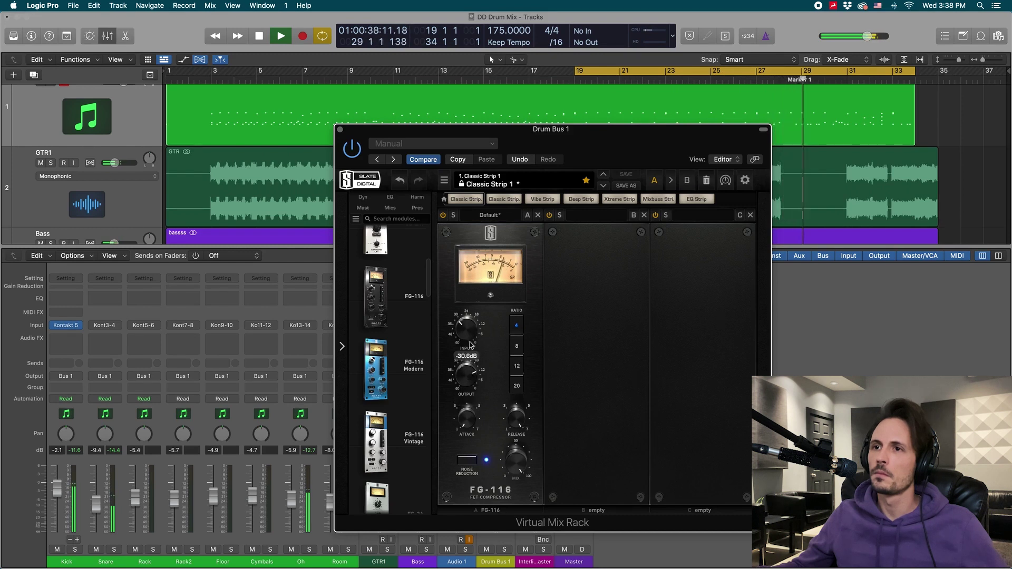
pyautogui.moveTo(468, 341); pyautogui.dragTo(466, 324)
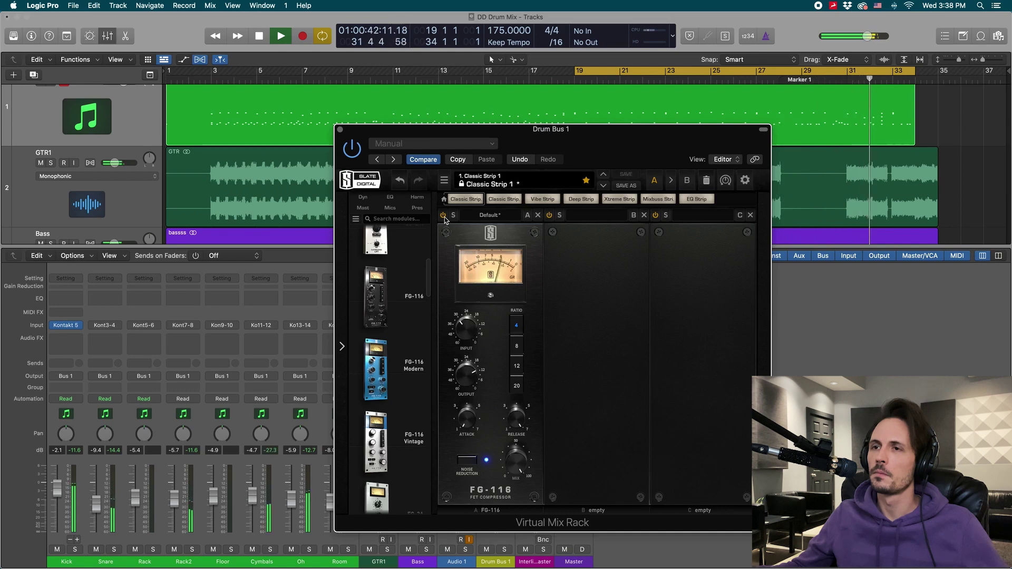
pyautogui.click(340, 129)
pyautogui.press('space')
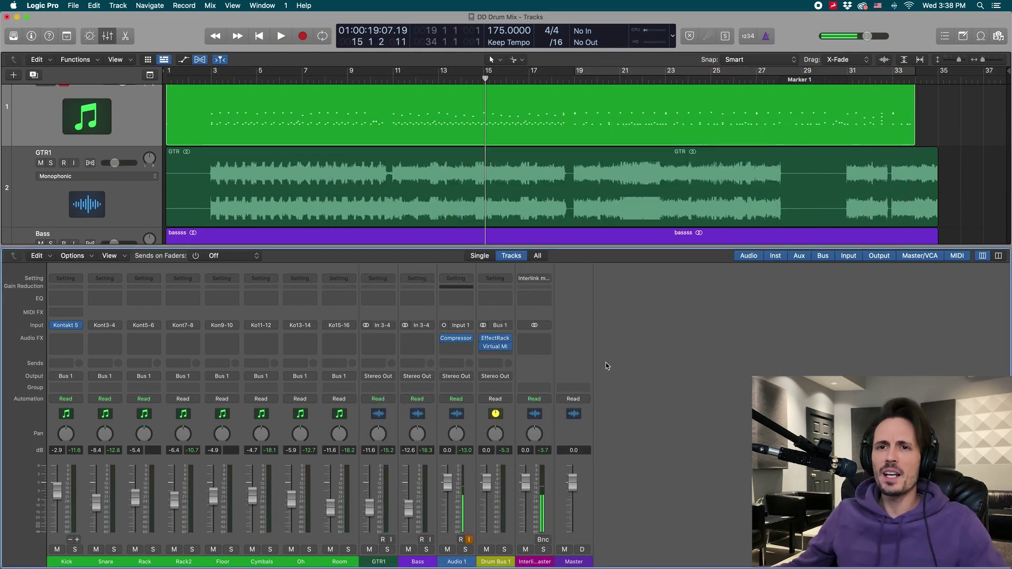
# Insert the stereo Soundtoys Radiator Audio Unit on the Snare channel
pyautogui.click(111, 421)
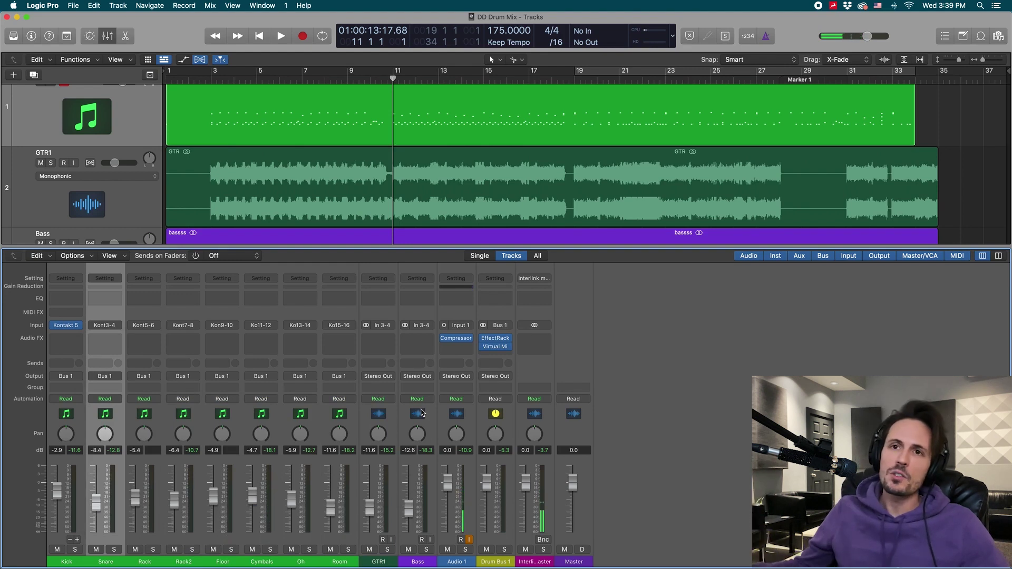
pyautogui.click(105, 342)
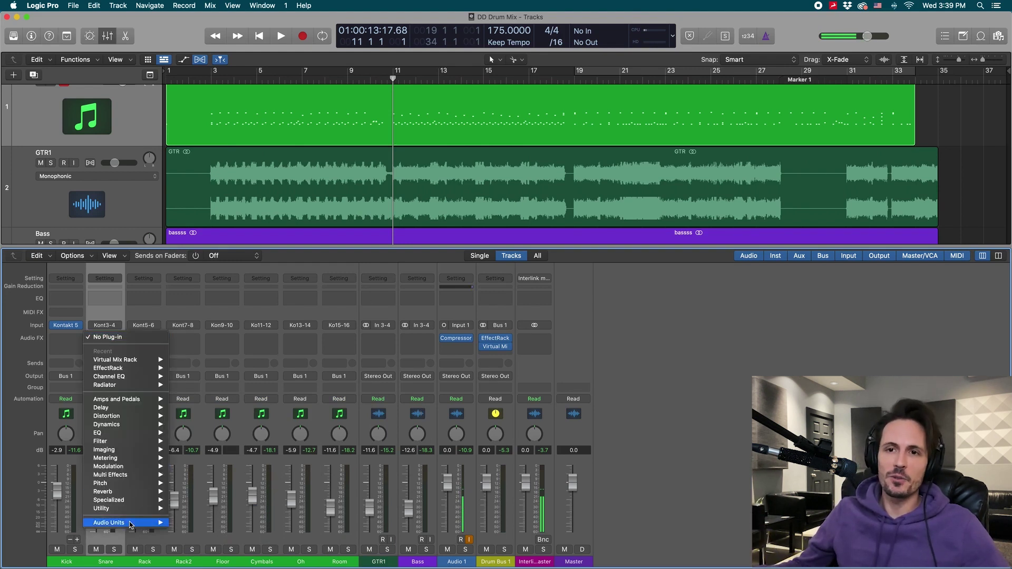
pyautogui.moveTo(129, 522)
pyautogui.moveTo(232, 519)
pyautogui.moveTo(338, 444)
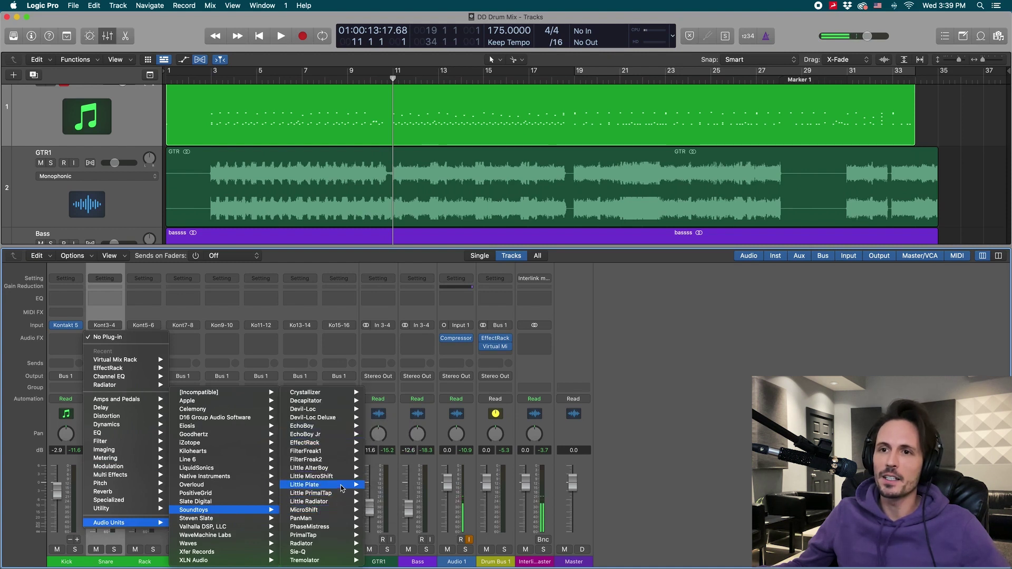
pyautogui.moveTo(336, 519)
pyautogui.moveTo(326, 545)
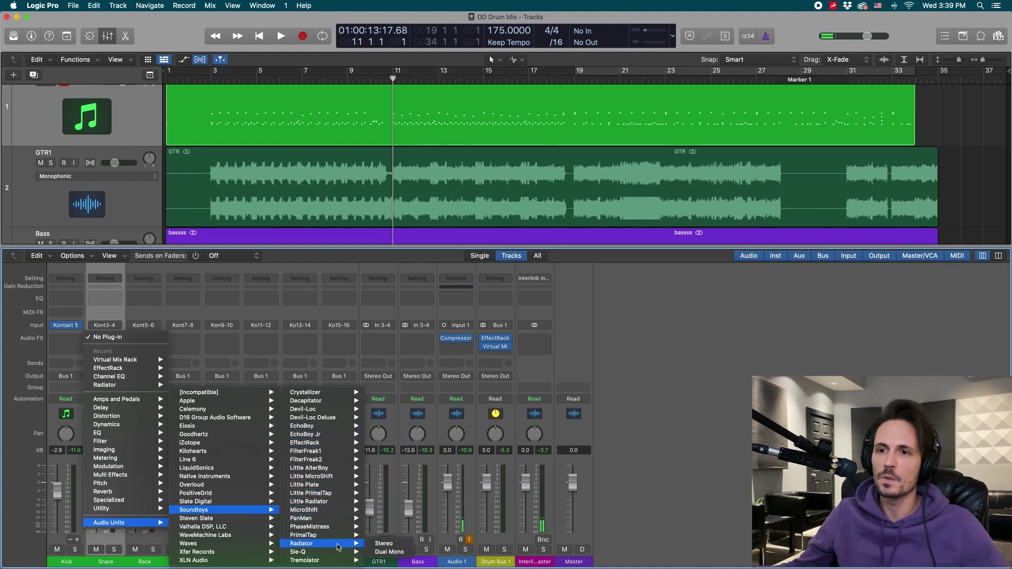
pyautogui.click(381, 544)
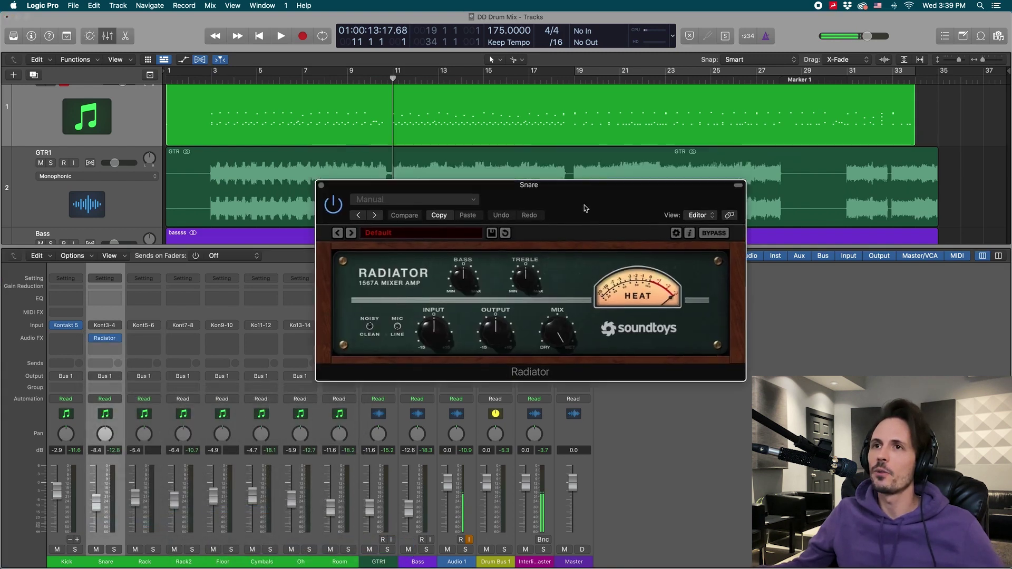
# Play the song through the Snare's Radiator, toggle its Noisy/Clean switch, and reposition the plug-in window
pyautogui.press('space')
pyautogui.moveTo(580, 202); pyautogui.dragTo(572, 225)
pyautogui.press('space')
pyautogui.click(373, 324)
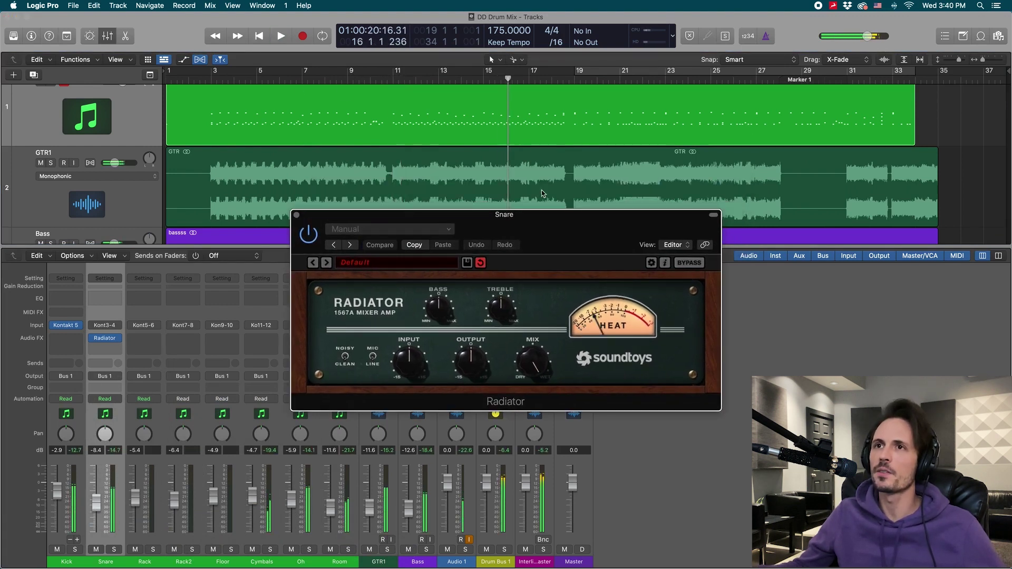
# Turn the cycle range starting at bar 19 back on, play it, and move the Radiator window lower
pyautogui.click(590, 74)
pyautogui.press('space')
pyautogui.moveTo(567, 224); pyautogui.dragTo(579, 250)
pyautogui.press('space')
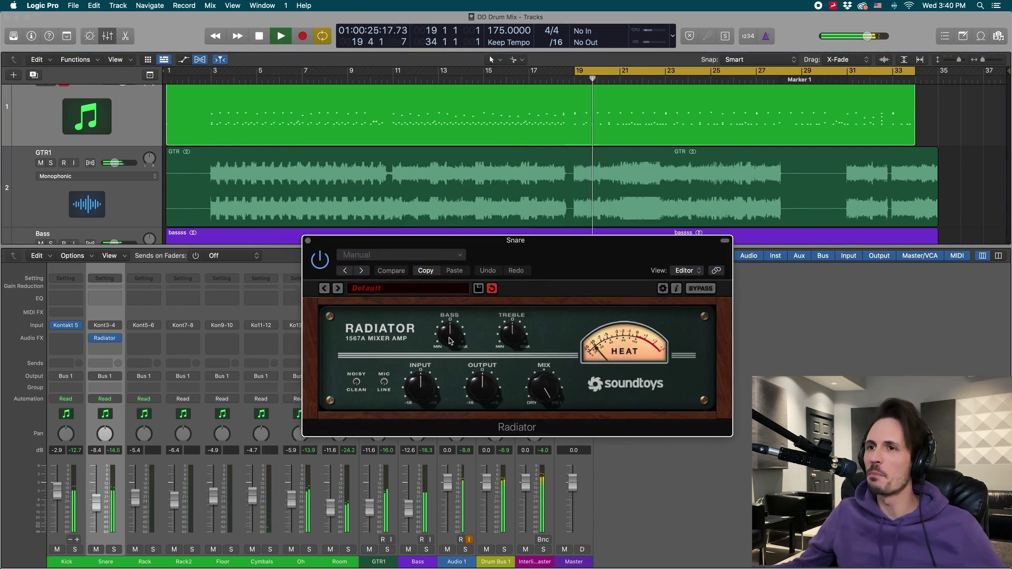
# Raise Radiator's Bass and Treble slightly, and set the Kick fader to -3.5 dB, Snare to -7.4 dB and Oh to -8.0 dB
pyautogui.moveTo(451, 340); pyautogui.dragTo(449, 331)
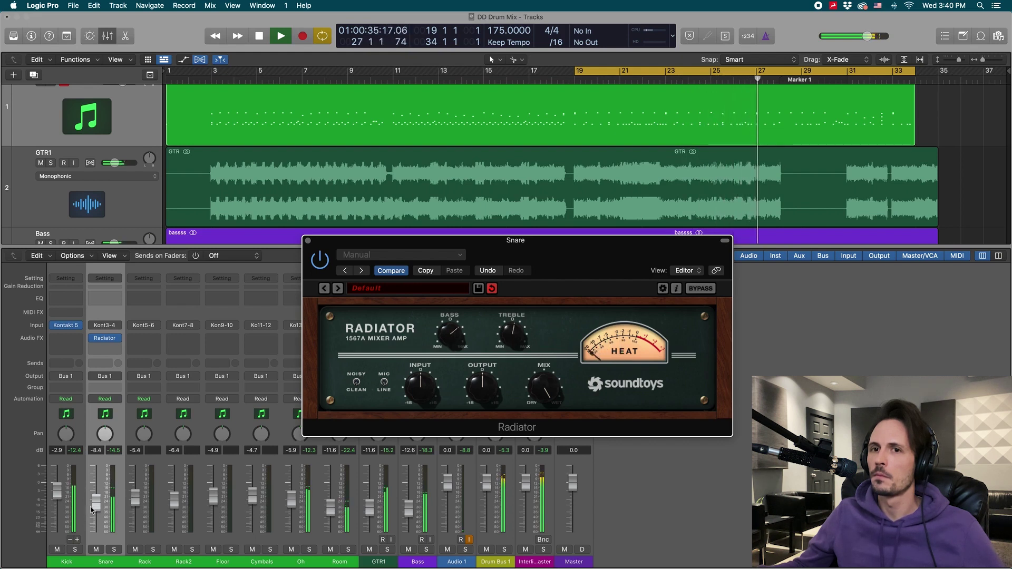
pyautogui.click(63, 496)
pyautogui.moveTo(63, 497); pyautogui.dragTo(63, 499)
pyautogui.moveTo(291, 498); pyautogui.dragTo(290, 507)
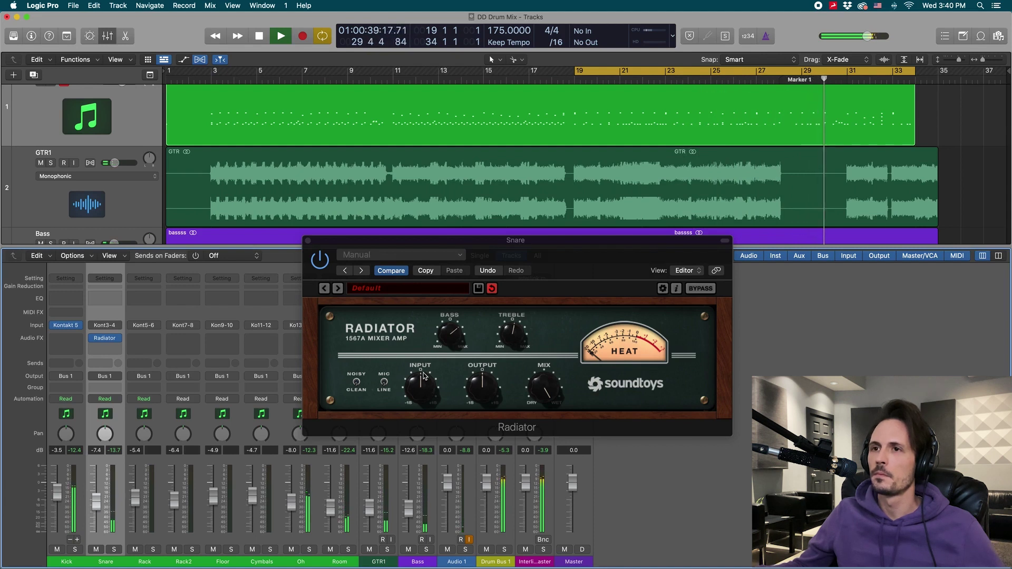
# Stop playback and close the Snare's Radiator window
pyautogui.click(457, 335)
pyautogui.press('space')
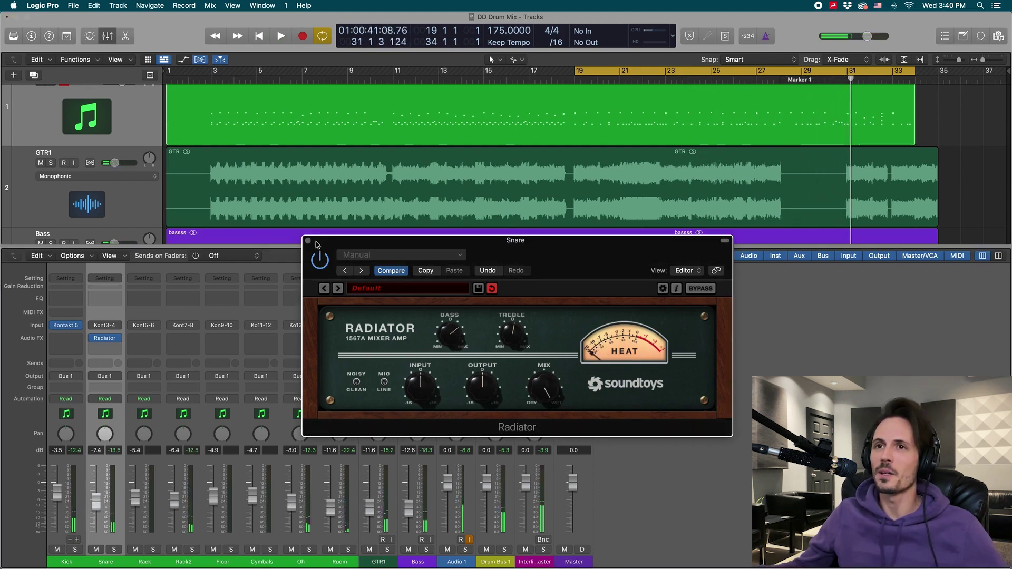
pyautogui.click(309, 242)
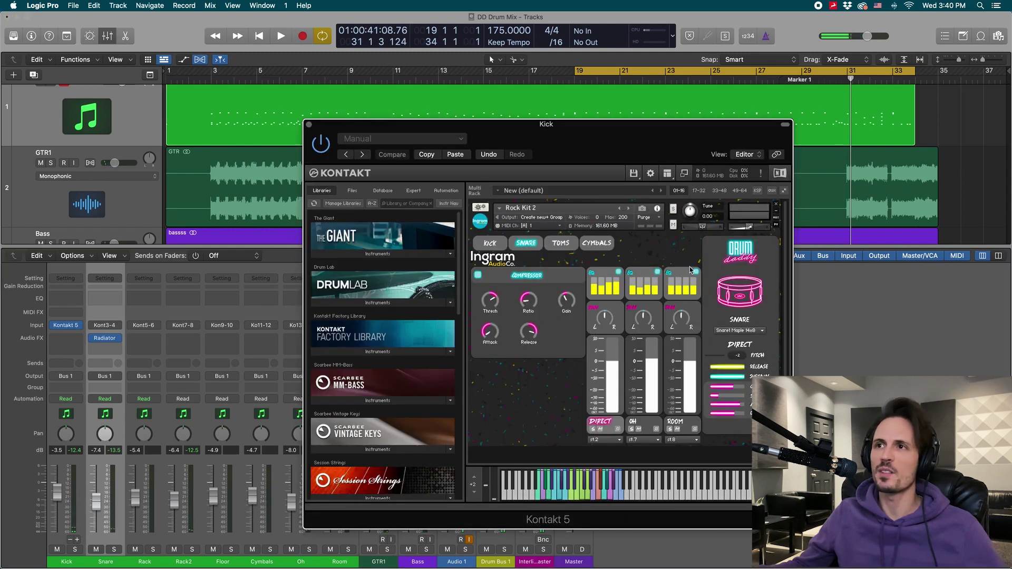
# In the Kick channel's Kontakt instrument, adjust the OH equalizer in the cymbals section during playback, and close the instrument window
pyautogui.click(66, 325)
pyautogui.moveTo(611, 169); pyautogui.dragTo(592, 170)
pyautogui.click(577, 244)
pyautogui.press('space')
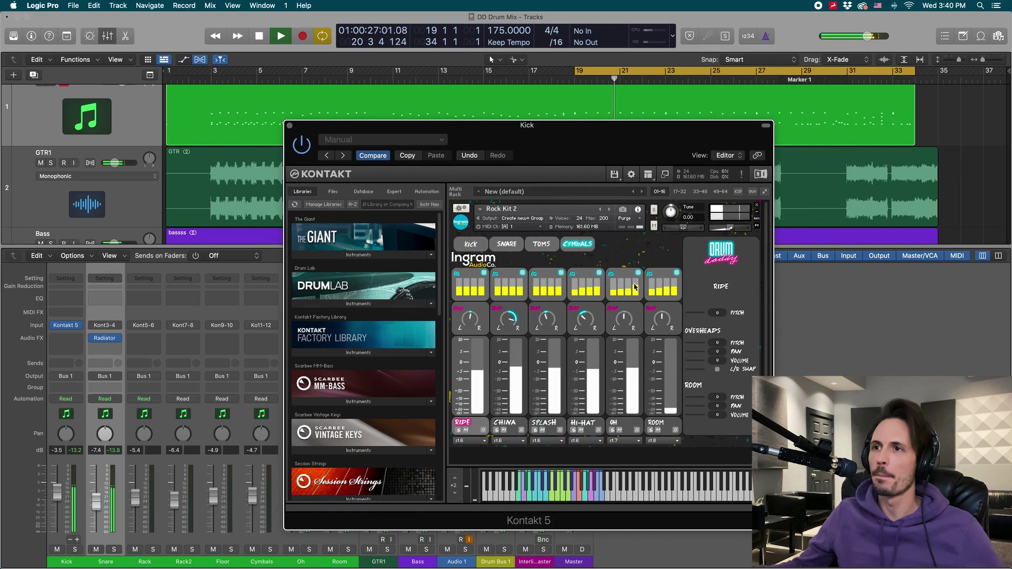
pyautogui.press('space')
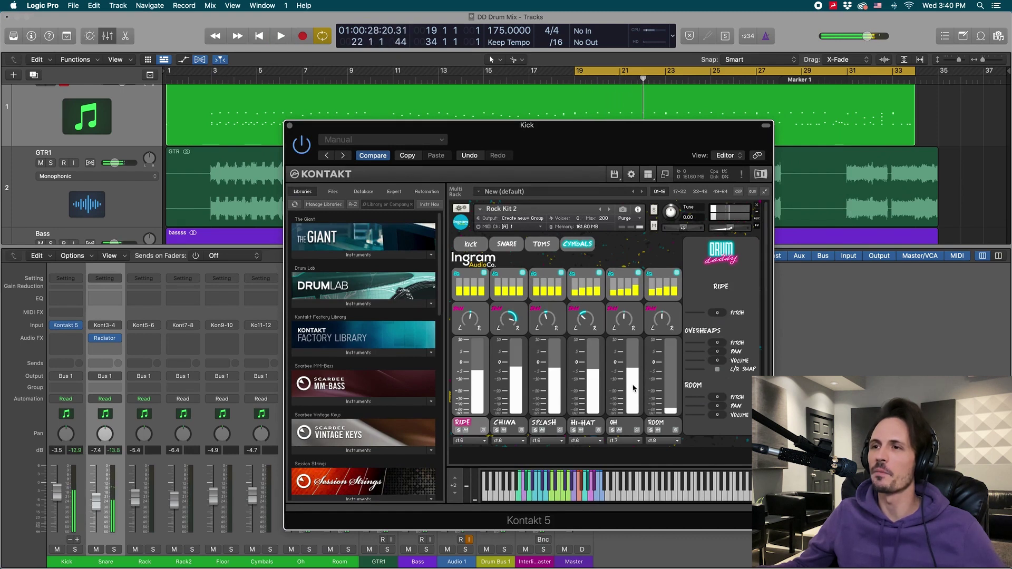
pyautogui.click(291, 127)
pyautogui.press('space')
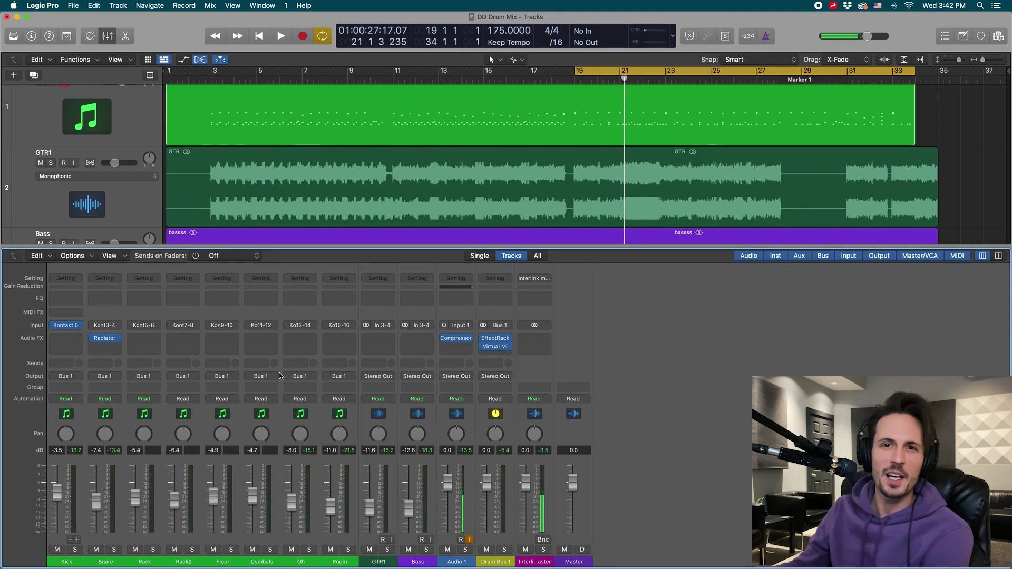
# Insert a stereo Slate Digital Virtual Mix Rack Audio Unit after Radiator on the Snare channel
pyautogui.click(108, 351)
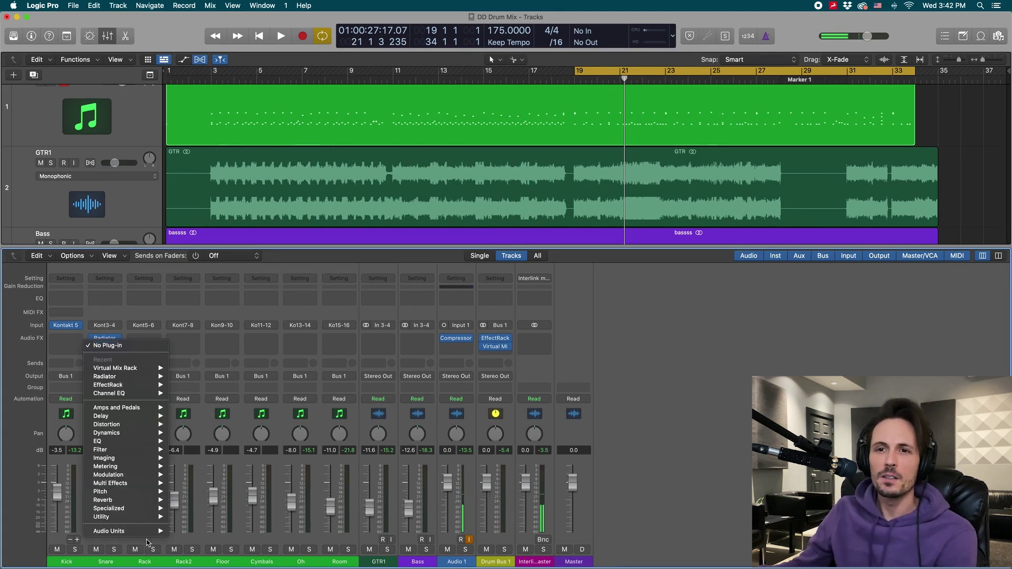
pyautogui.moveTo(150, 531)
pyautogui.moveTo(232, 511)
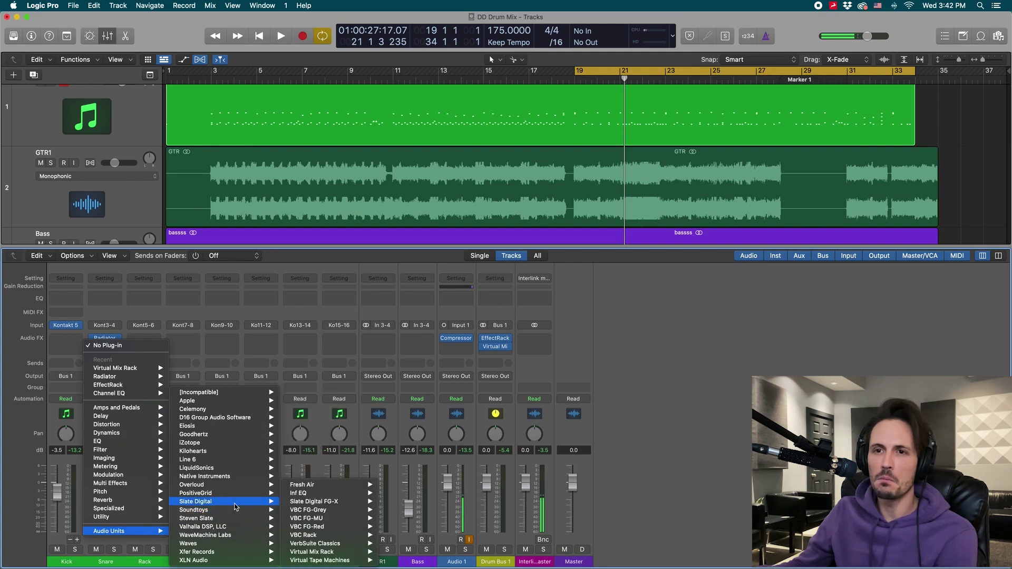
pyautogui.moveTo(347, 556)
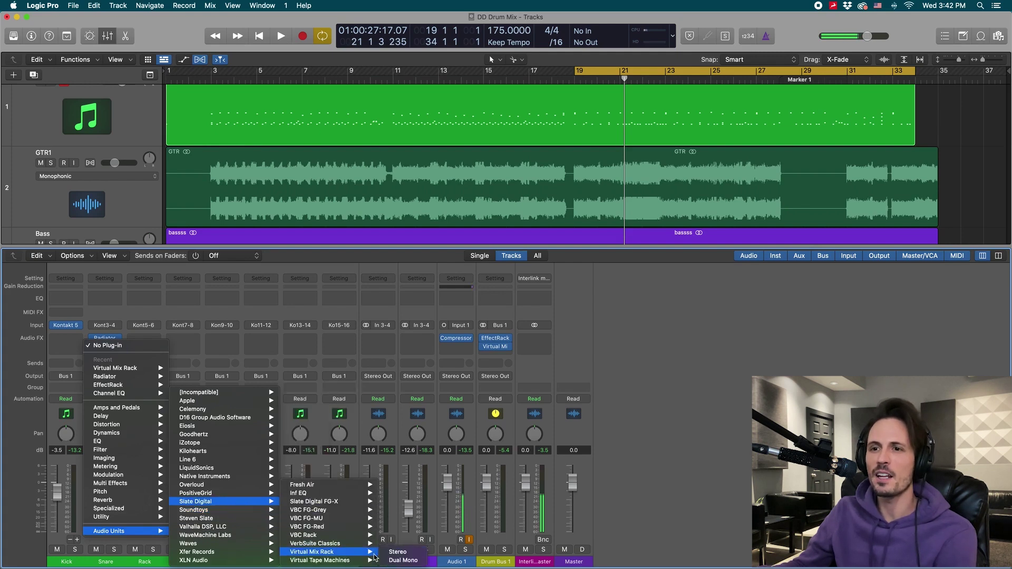
pyautogui.click(398, 552)
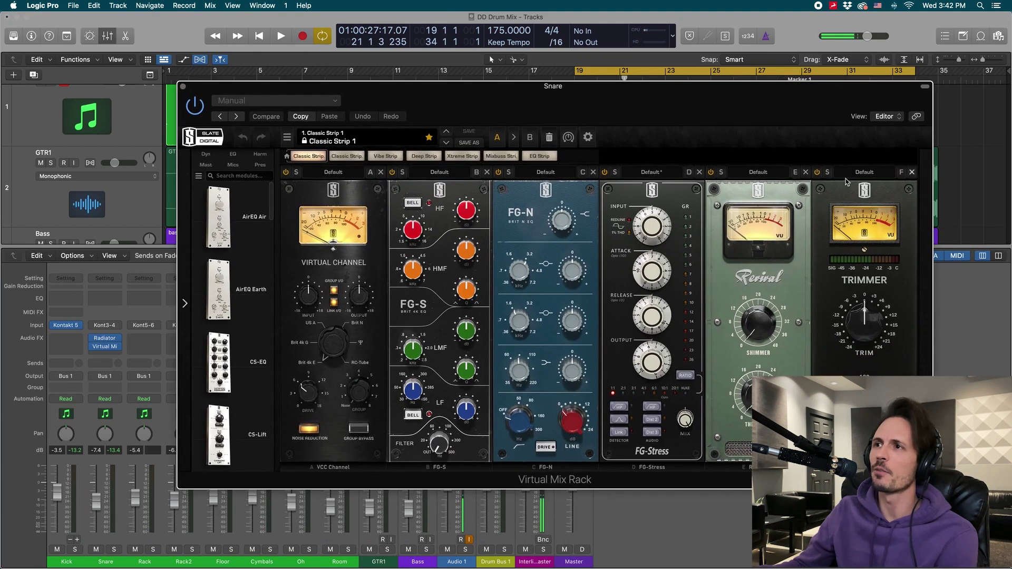
# Remove every module from the Snare's Virtual Mix Rack except FG-Stress
pyautogui.click(912, 172)
pyautogui.click(805, 172)
pyautogui.click(593, 172)
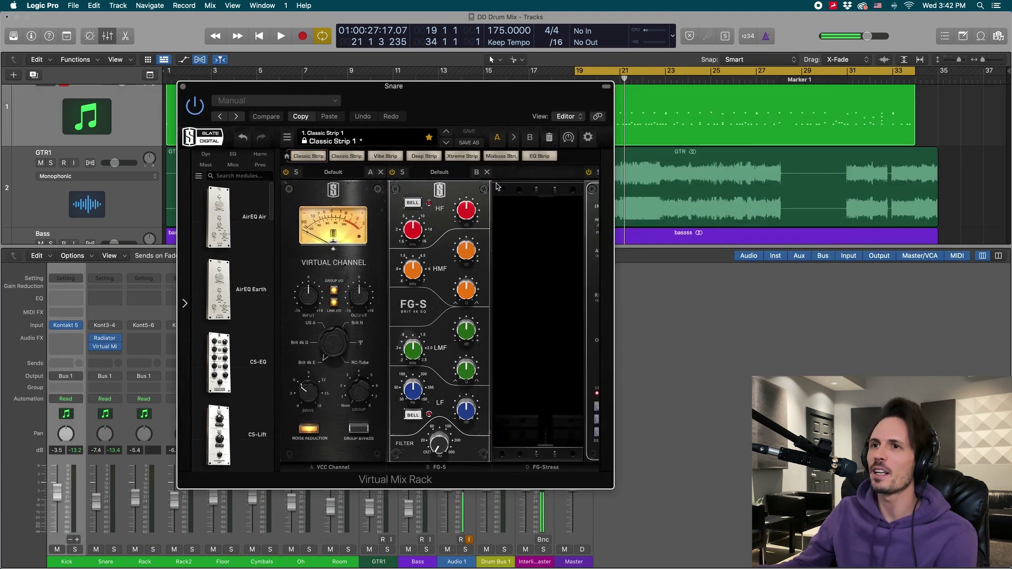
pyautogui.click(487, 172)
pyautogui.click(380, 172)
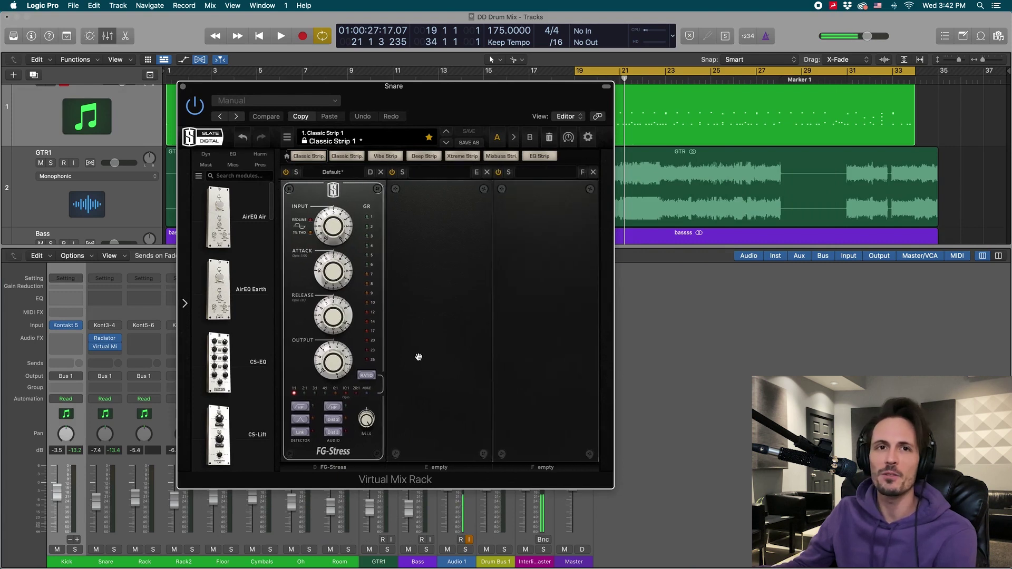
# Set the FG-Stress ratio to 6:1 and audition the Snare from bar 19 with short playback passes
pyautogui.moveTo(442, 106); pyautogui.dragTo(609, 162)
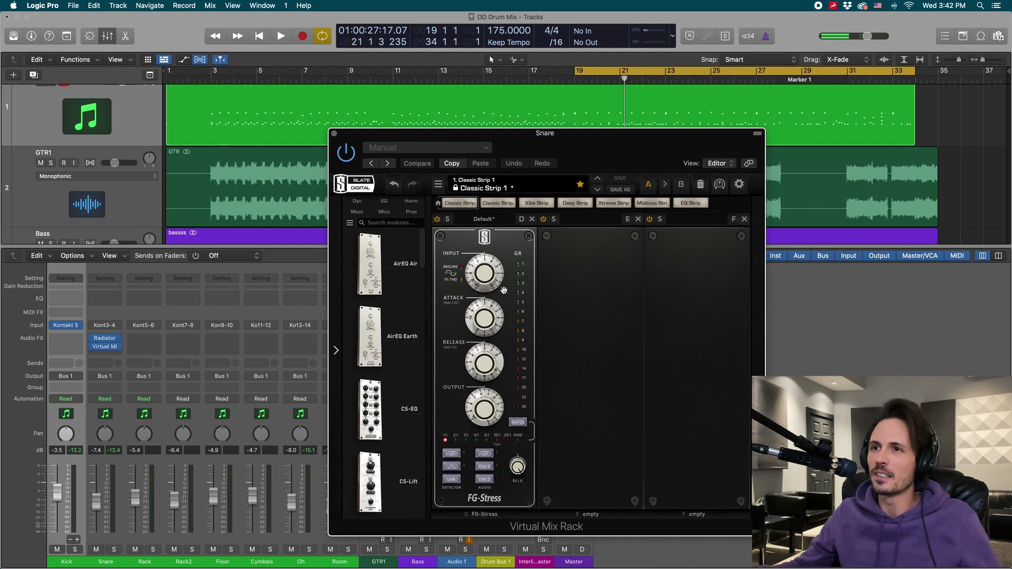
pyautogui.press('space')
pyautogui.click(486, 445)
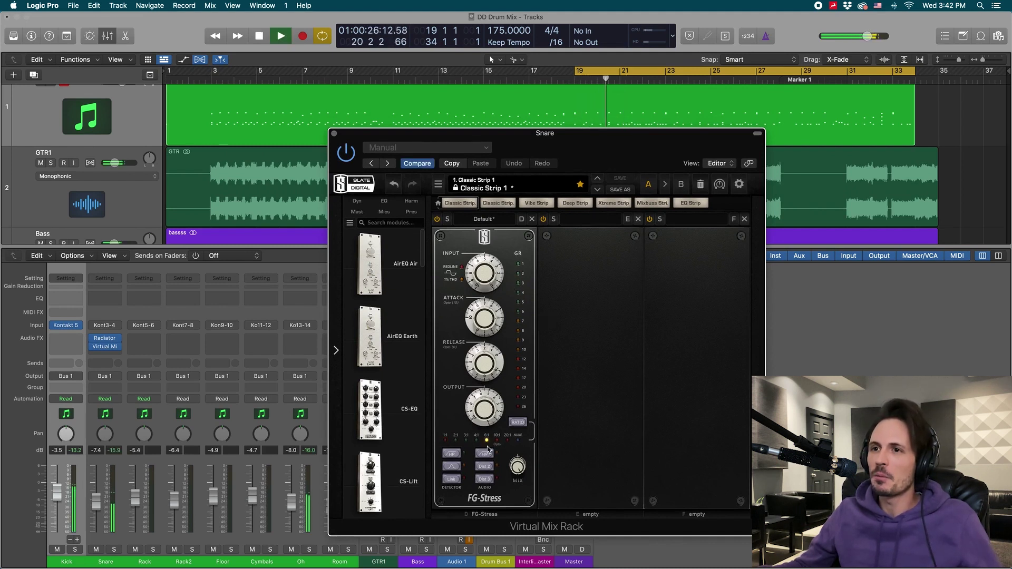
pyautogui.press('space')
pyautogui.press('space')
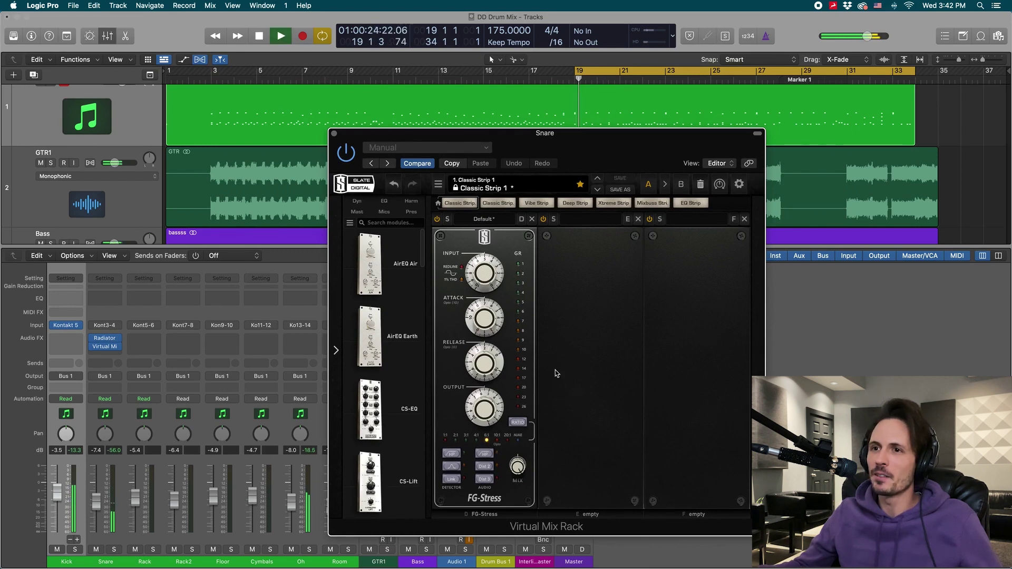
pyautogui.press('space')
pyautogui.press('space')
pyautogui.press('space')
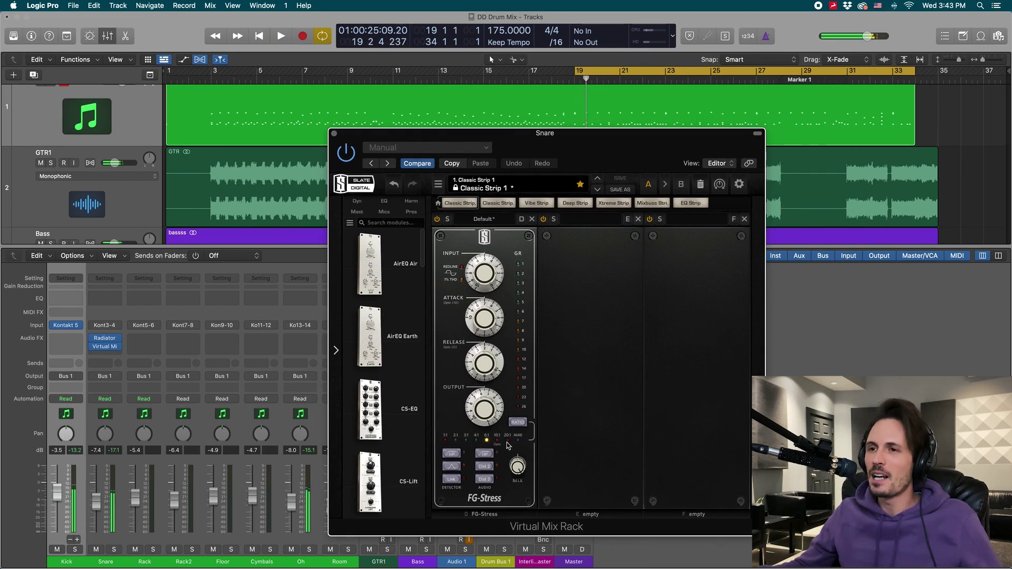
# During playback, raise the Snare fader to -6.0 dB and set the FG-Stress Input to 4.70 and Release to 0.00
pyautogui.moveTo(621, 156); pyautogui.dragTo(601, 149)
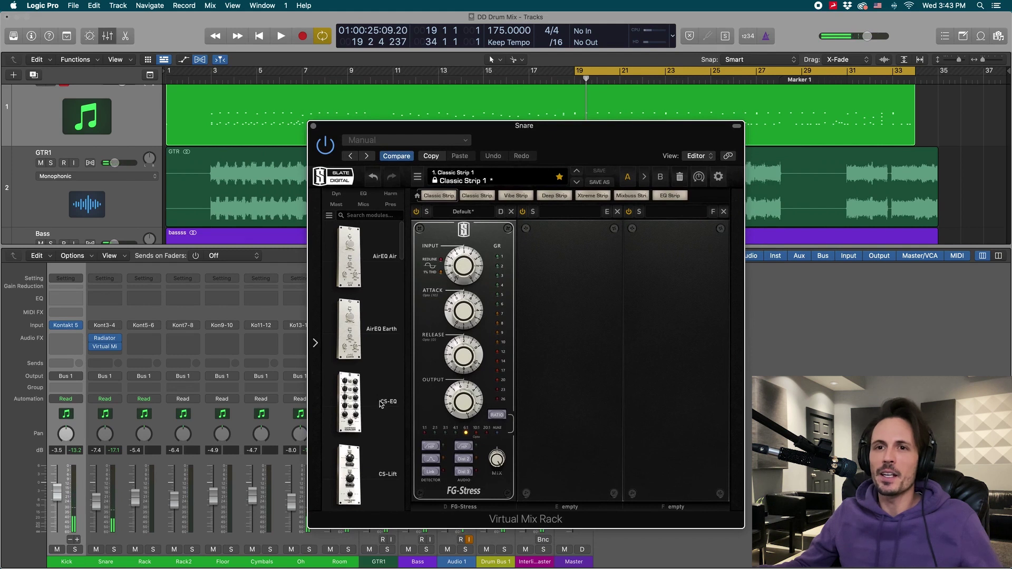
pyautogui.press('space')
pyautogui.moveTo(97, 504); pyautogui.dragTo(97, 501)
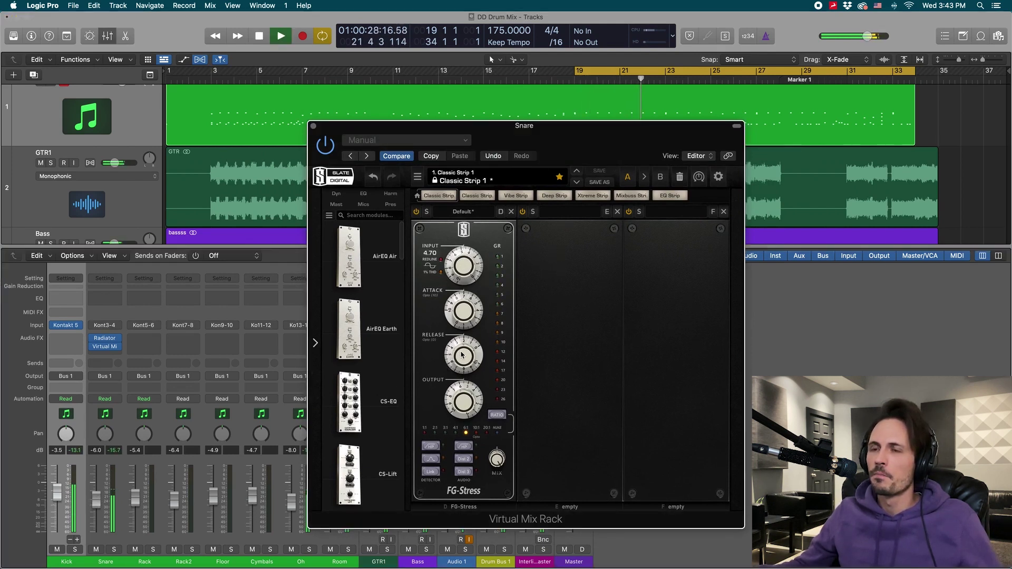
pyautogui.moveTo(462, 356); pyautogui.dragTo(464, 354)
pyautogui.press('space')
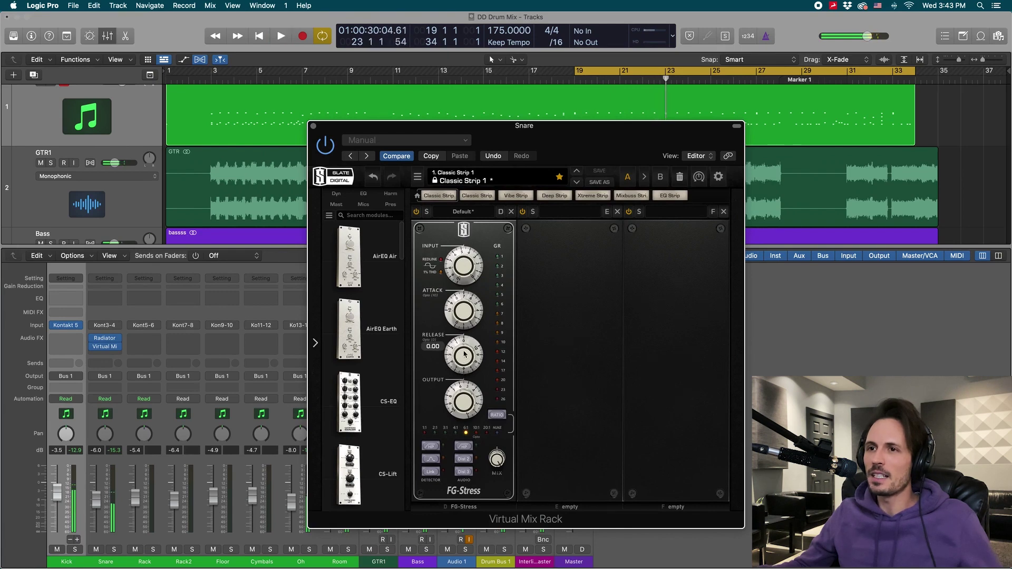
# Adjust the FG-Stress Attack, set its Output to 5.80, and replay the cycle range to check the Snare
pyautogui.press('space')
pyautogui.moveTo(596, 144); pyautogui.dragTo(568, 149)
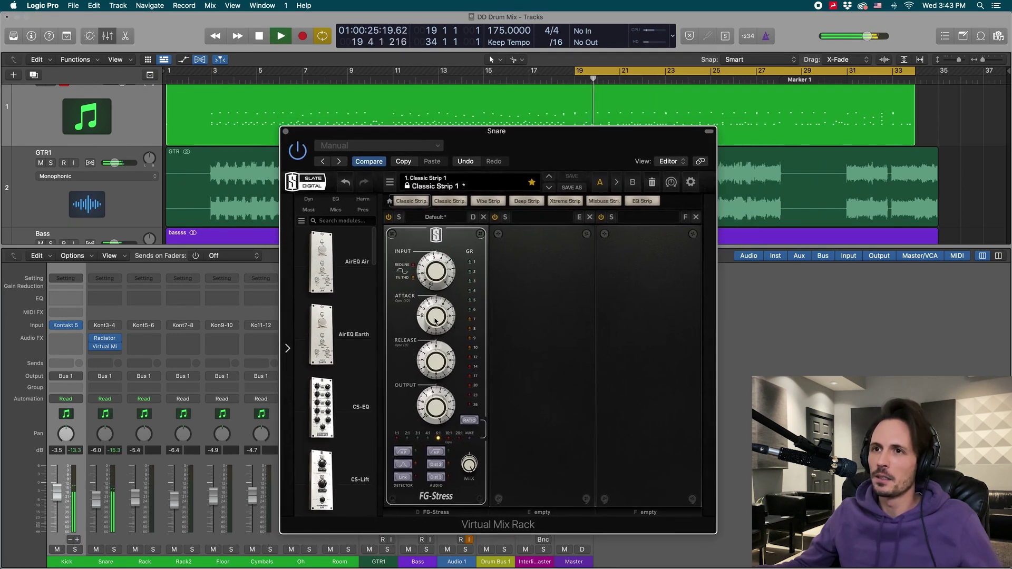
pyautogui.moveTo(435, 321); pyautogui.dragTo(438, 324)
pyautogui.moveTo(442, 400); pyautogui.dragTo(443, 395)
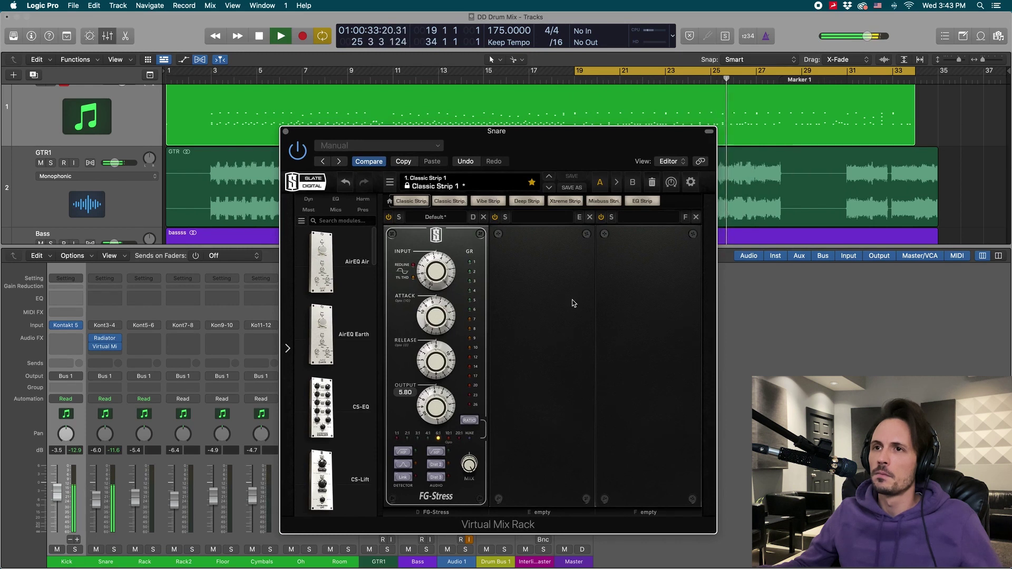
pyautogui.press('space')
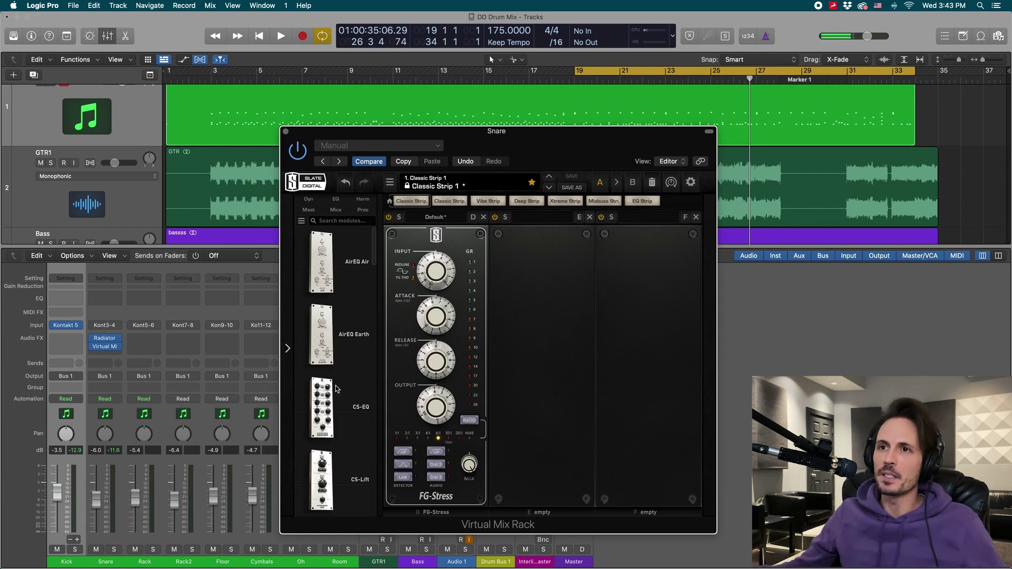
pyautogui.press('space')
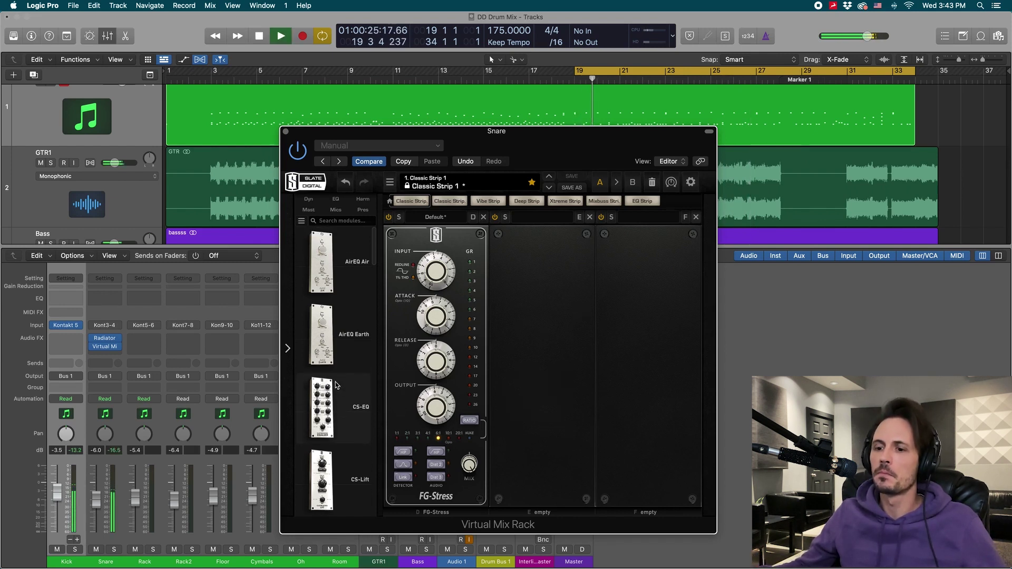
pyautogui.press('space')
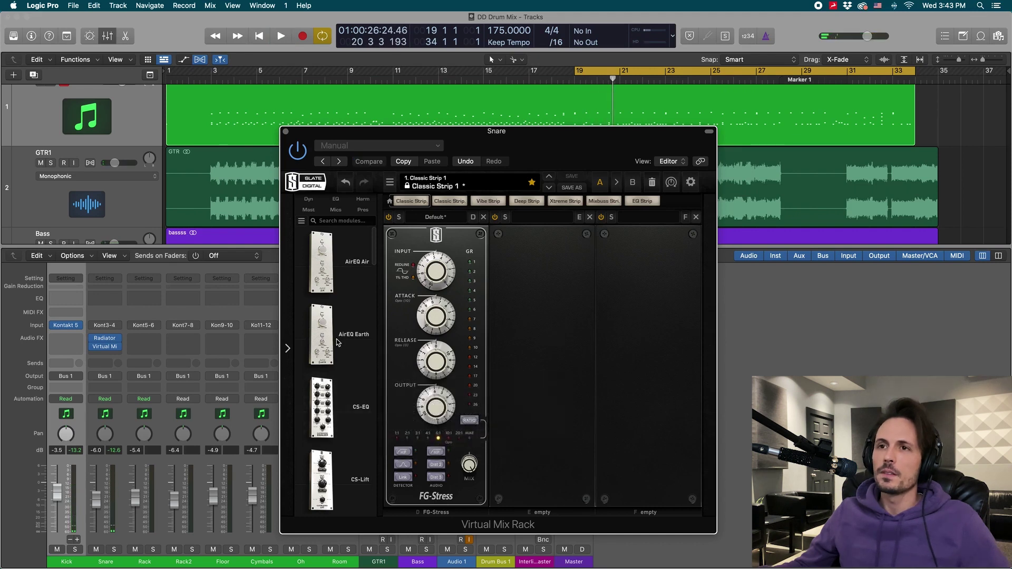
# Add the AirEQ Air module ahead of FG-Stress in the Snare's rack and reposition the plug-in window
pyautogui.moveTo(323, 265); pyautogui.dragTo(412, 282)
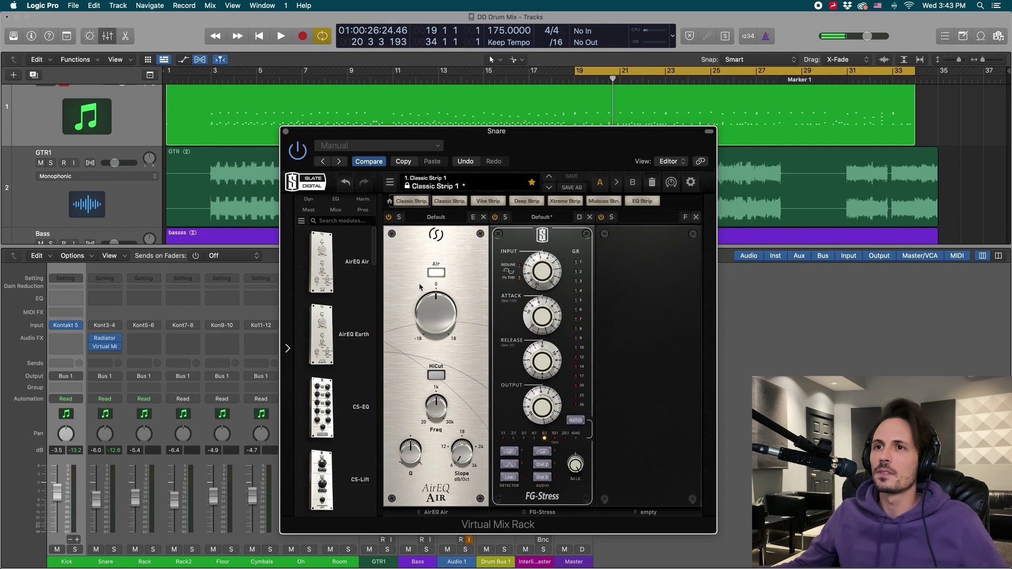
pyautogui.moveTo(592, 144); pyautogui.dragTo(588, 147)
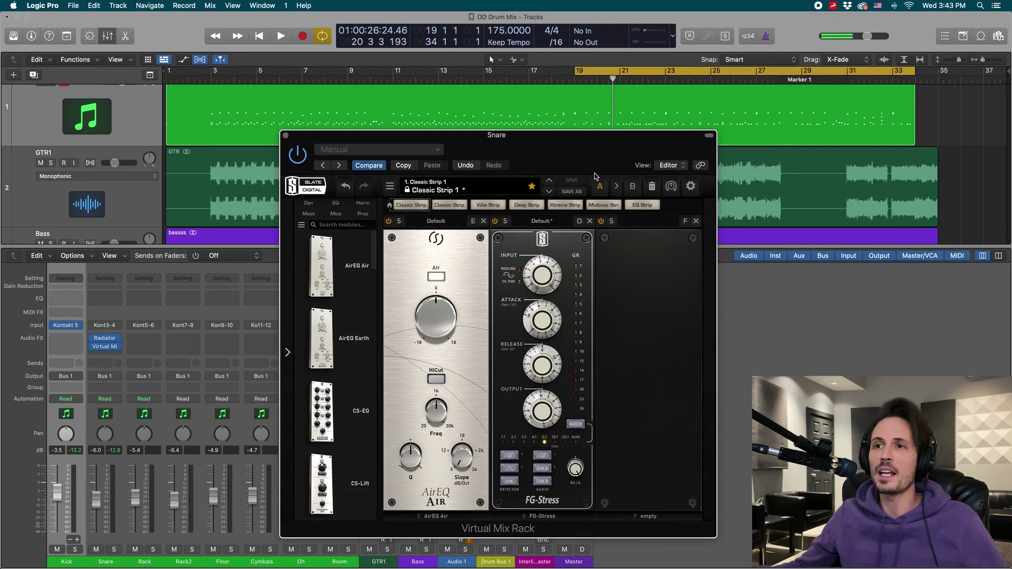
pyautogui.moveTo(584, 162); pyautogui.dragTo(586, 162)
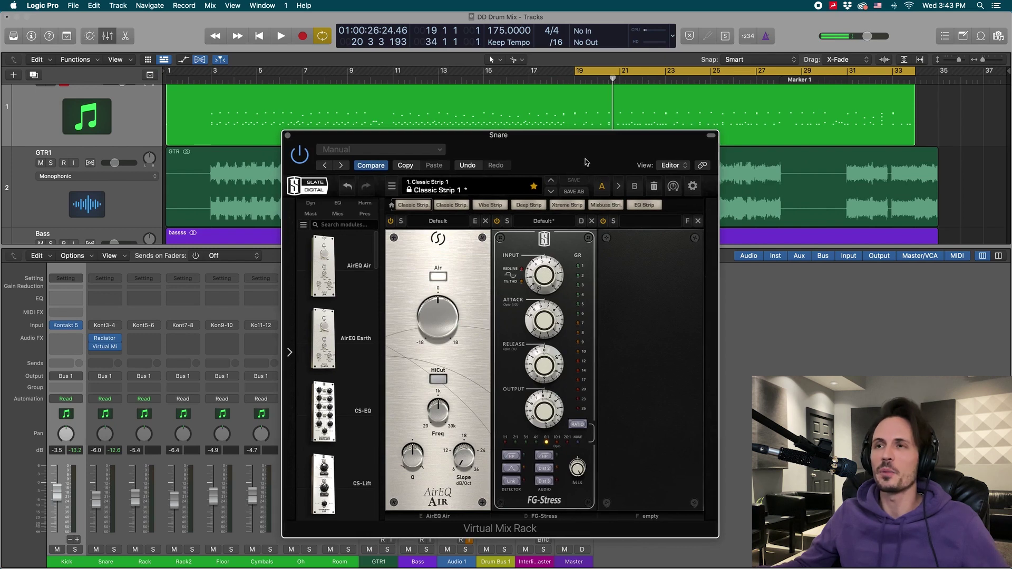
# During playback, set AirEQ's Air to 1.65 dB and the Snare fader to -7.2 dB, and close the Virtual Mix Rack window
pyautogui.press('space')
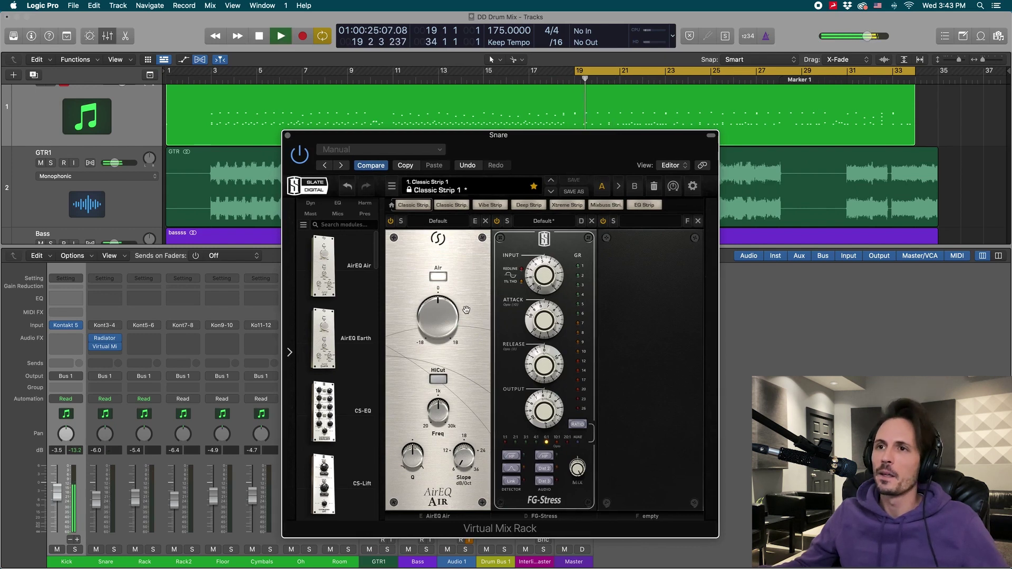
pyautogui.moveTo(438, 320); pyautogui.dragTo(439, 320)
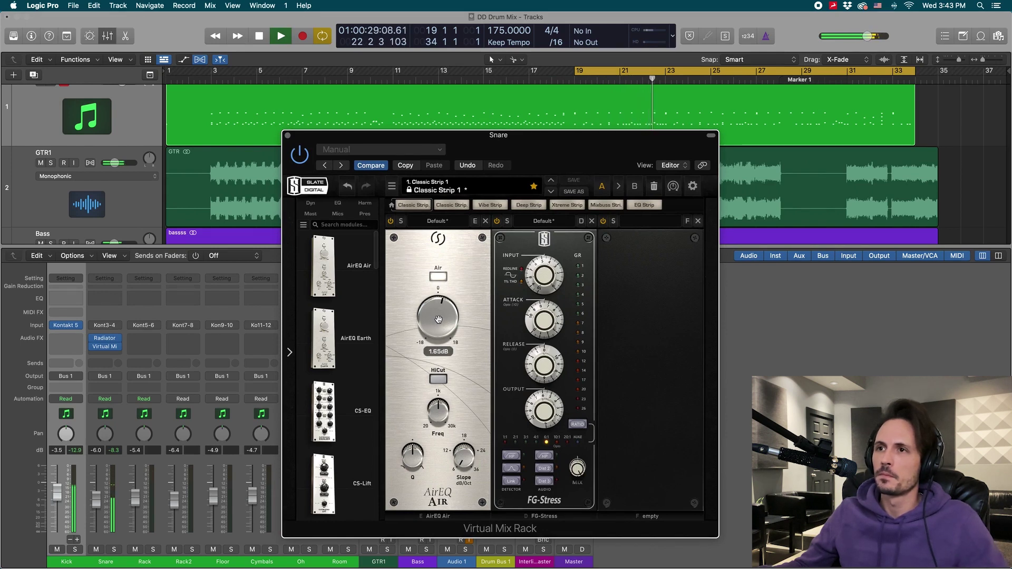
pyautogui.moveTo(98, 497); pyautogui.dragTo(98, 499)
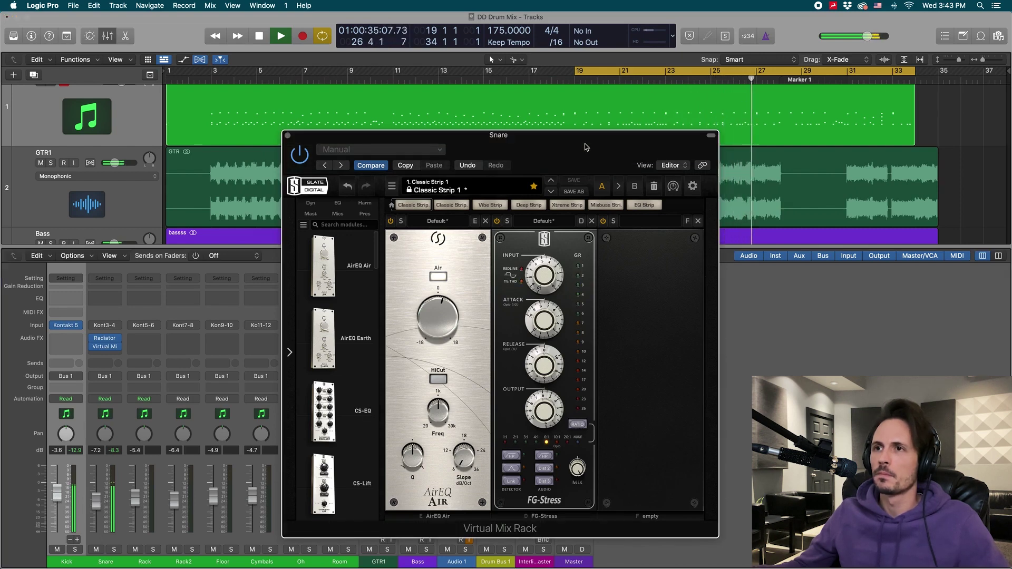
pyautogui.press('space')
pyautogui.click(287, 136)
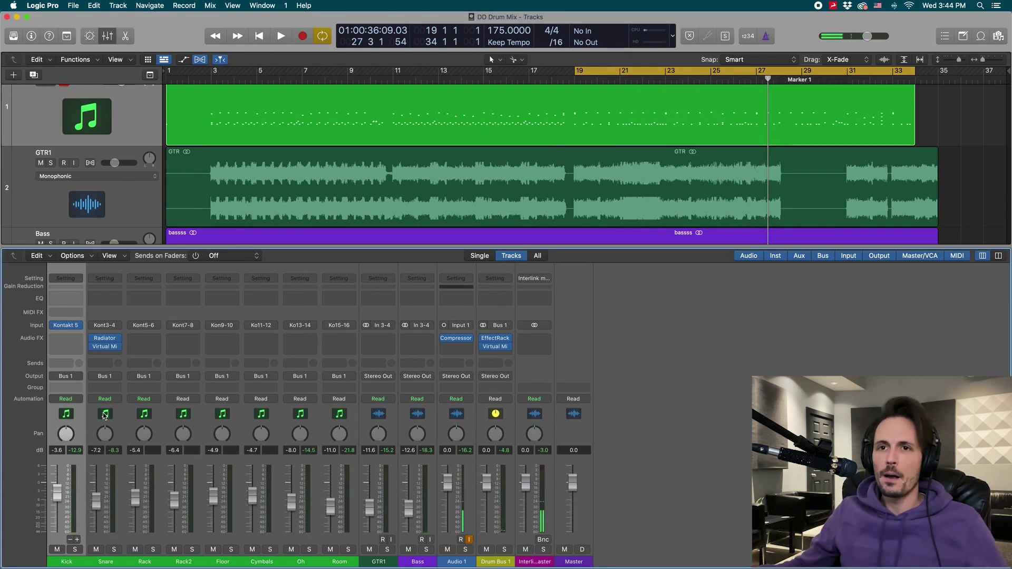
# Add a Post Pan send to Bus 2 on the Drum Bus 1 channel and turn up its send level
pyautogui.click(498, 428)
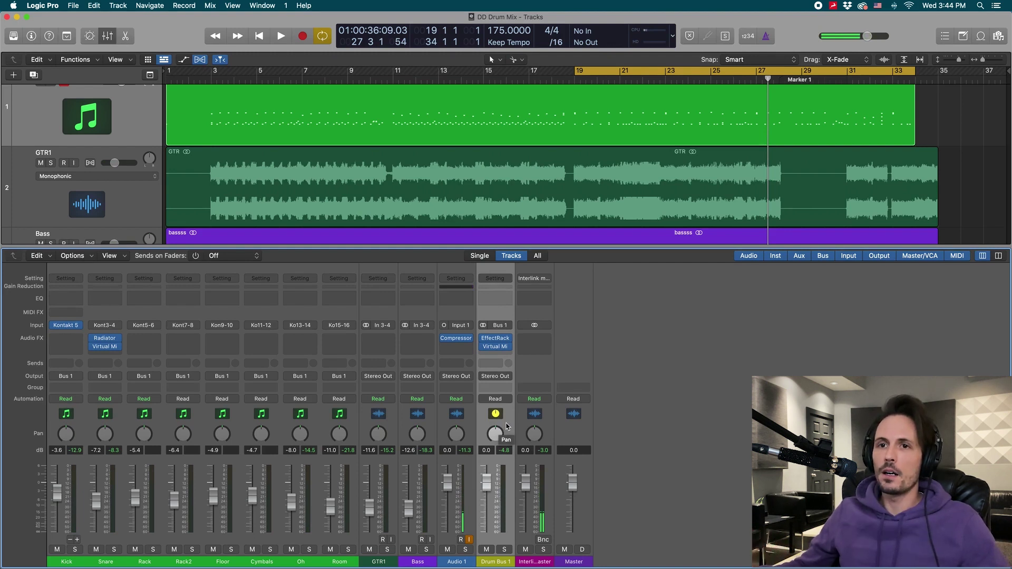
pyautogui.click(496, 364)
pyautogui.moveTo(509, 376)
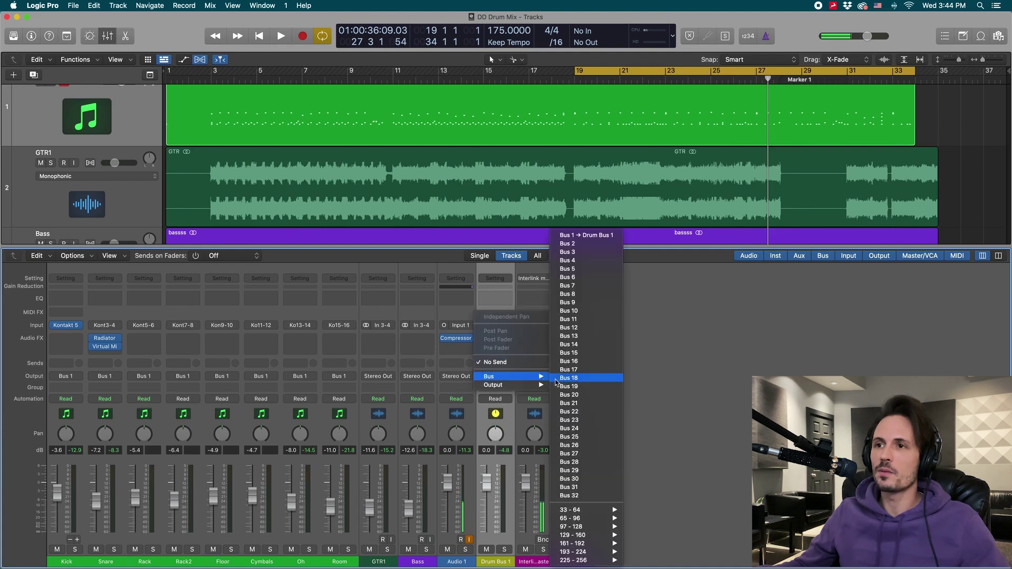
pyautogui.click(610, 244)
pyautogui.click(500, 363)
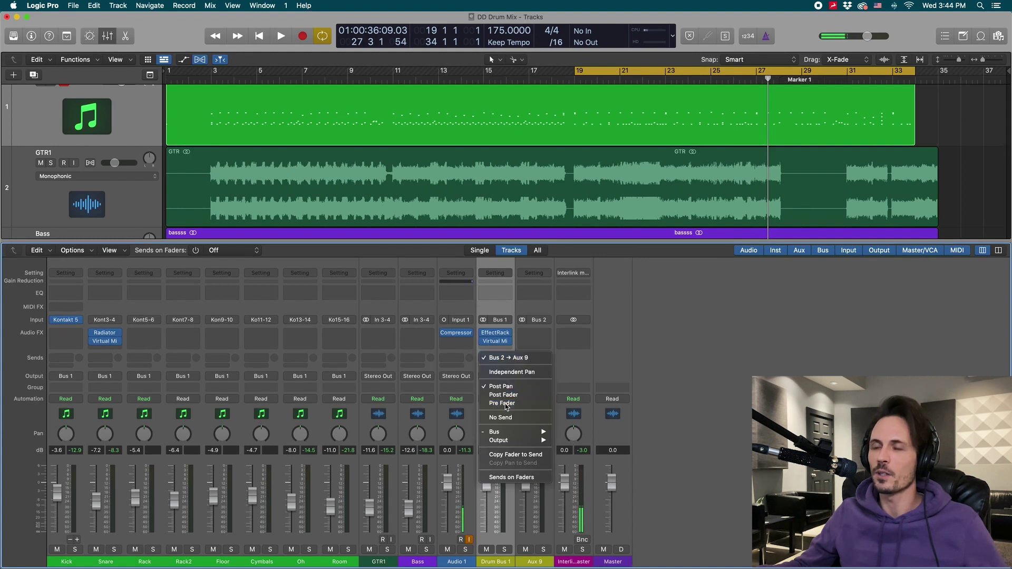
pyautogui.click(495, 388)
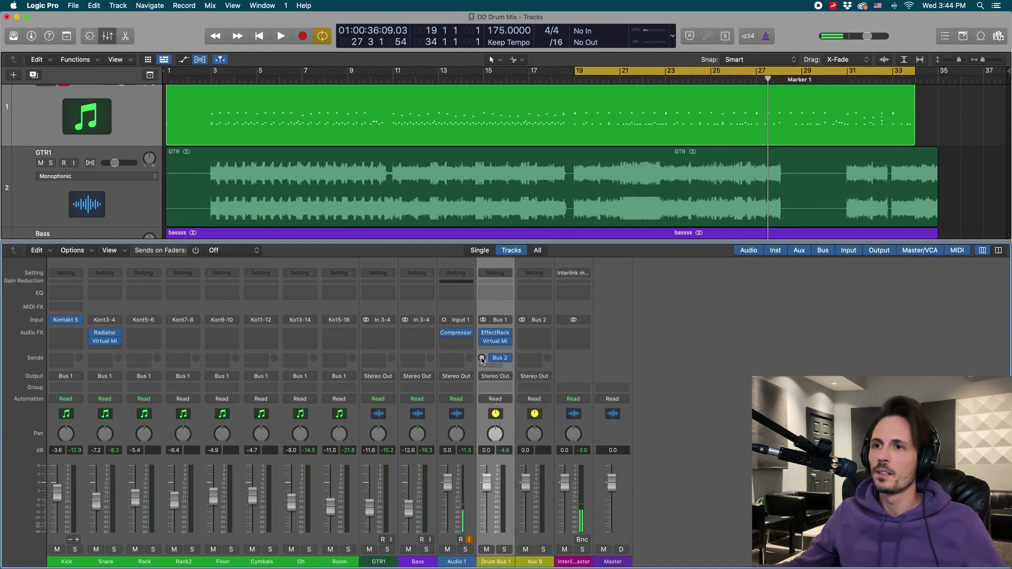
# Rename the new Aux 9 channel as Drum Bus 2
pyautogui.click(533, 432)
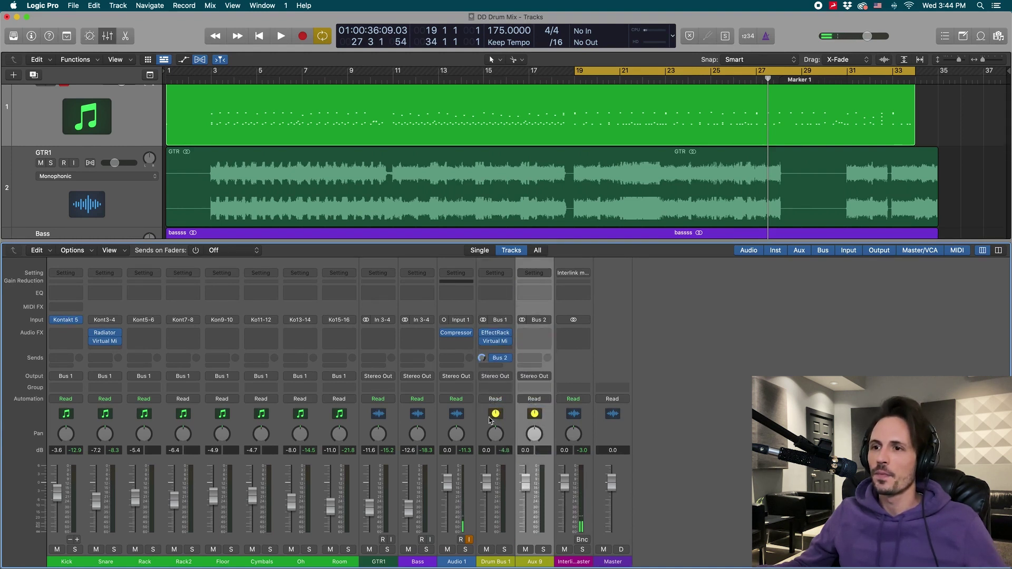
pyautogui.doubleClick(537, 562)
pyautogui.write('Drum Bus')
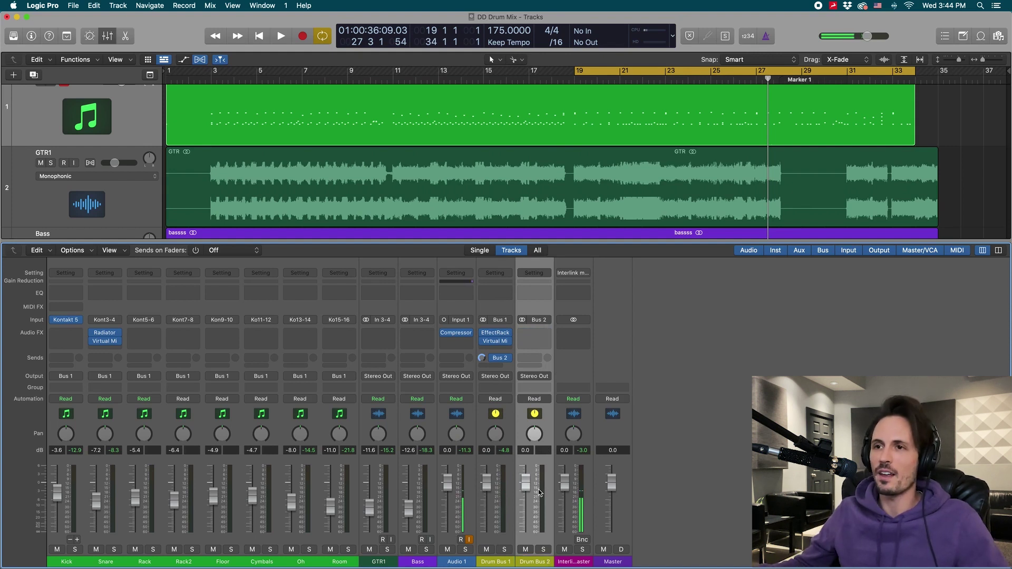
# Insert Slate Digital's Virtual Mix Rack on Drum Bus 2 and load the FG-Stress module into it
pyautogui.click(533, 337)
pyautogui.moveTo(579, 517)
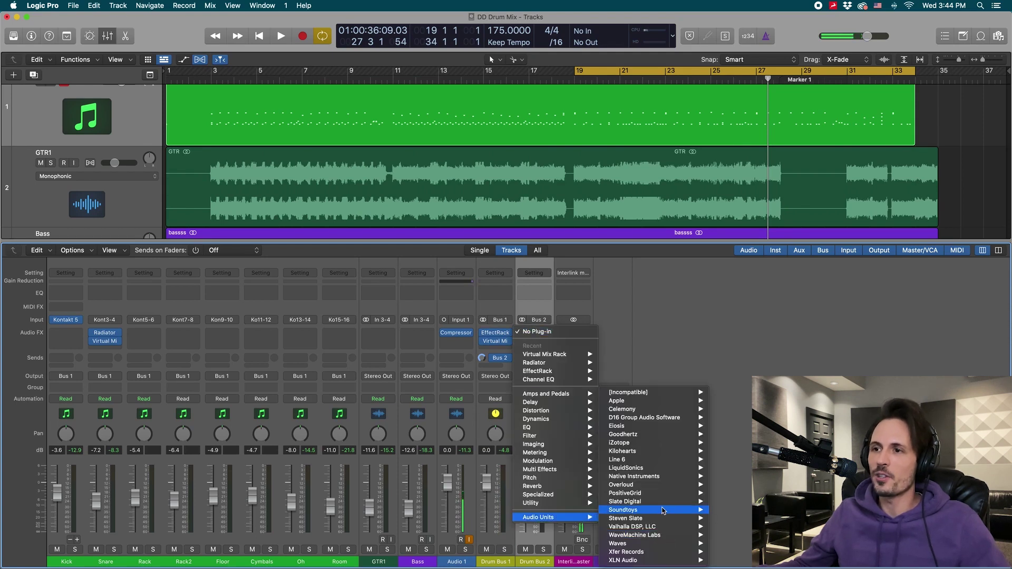
pyautogui.moveTo(664, 501)
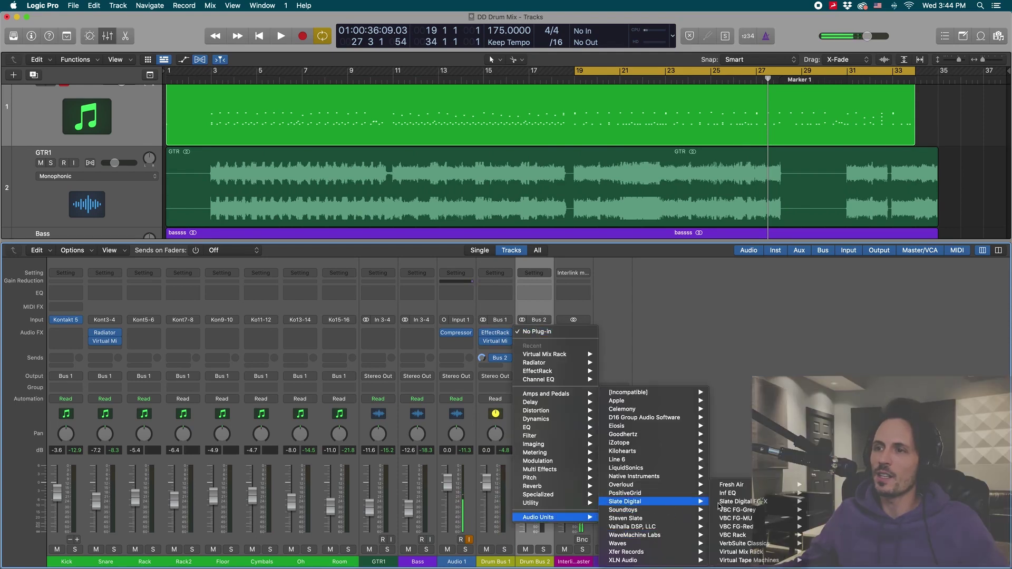
pyautogui.moveTo(788, 552)
pyautogui.click(827, 552)
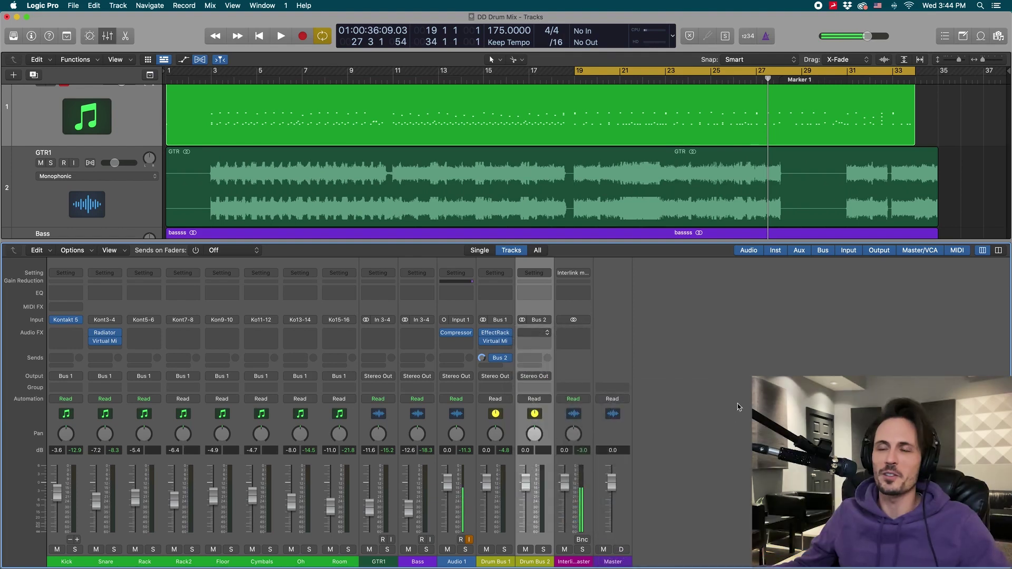
# With GTR1 and Bass muted, play the cycle range and set FG-Stress on Drum Bus 2 to the NUKE ratio with Input about 5.40
pyautogui.press('space')
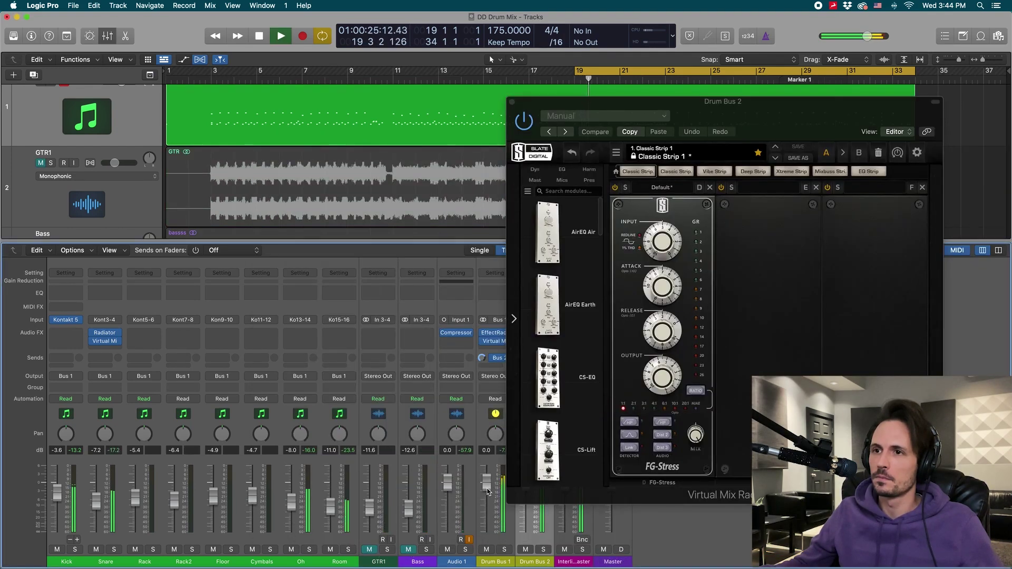
pyautogui.moveTo(722, 101); pyautogui.dragTo(485, 130)
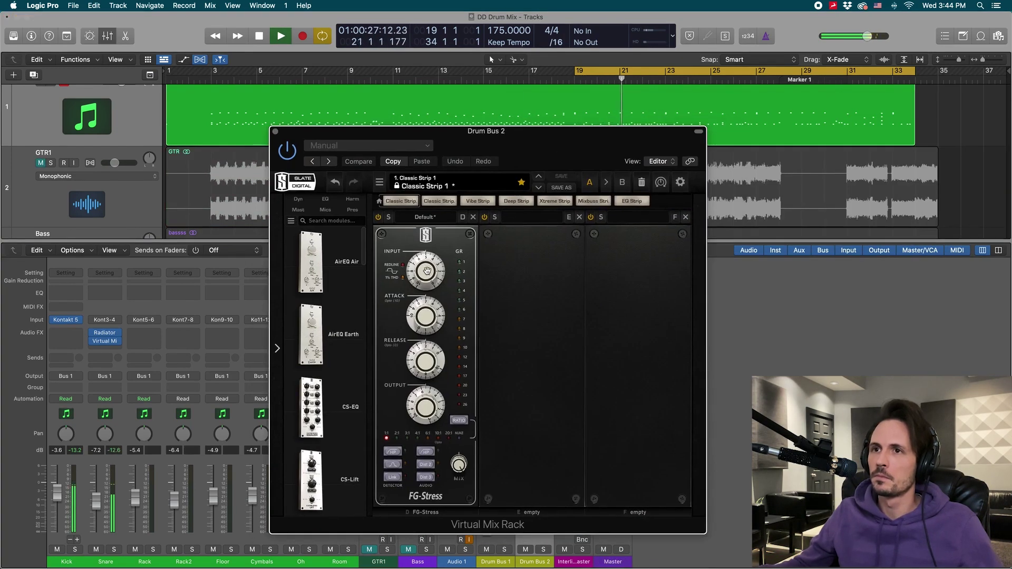
pyautogui.moveTo(426, 271); pyautogui.dragTo(427, 263)
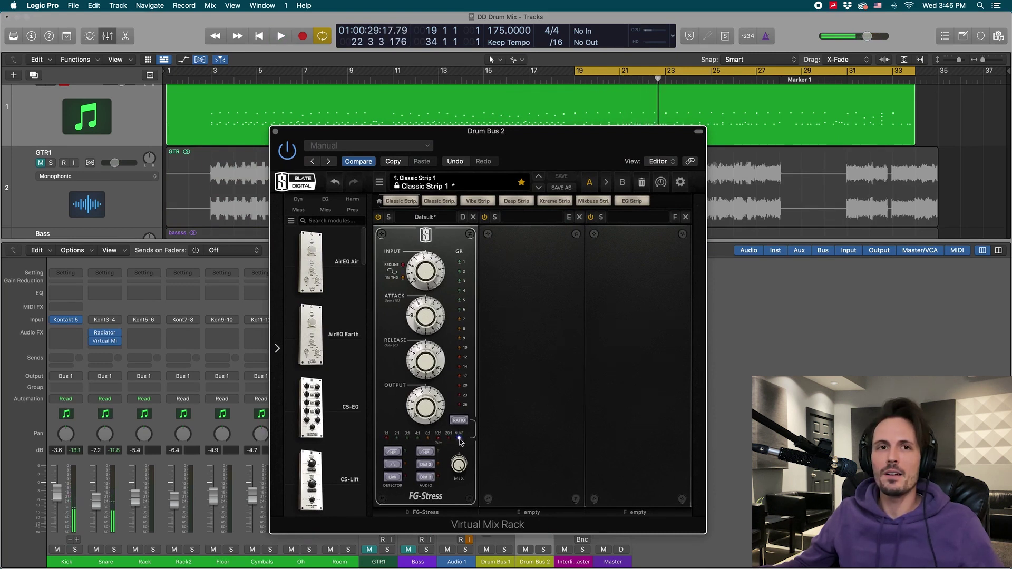
pyautogui.press('space')
pyautogui.press('space')
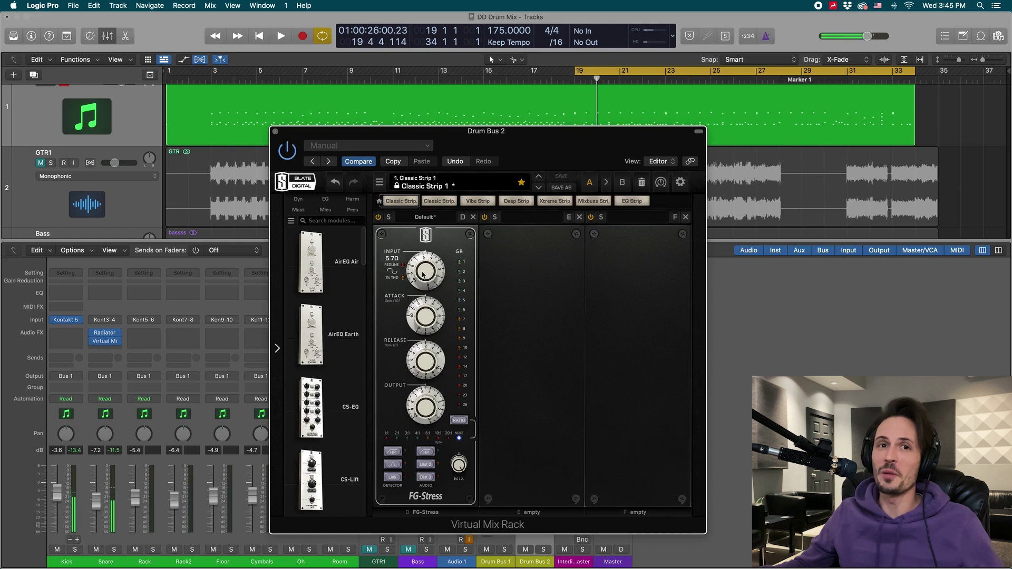
pyautogui.press('space')
pyautogui.moveTo(422, 274); pyautogui.dragTo(435, 328)
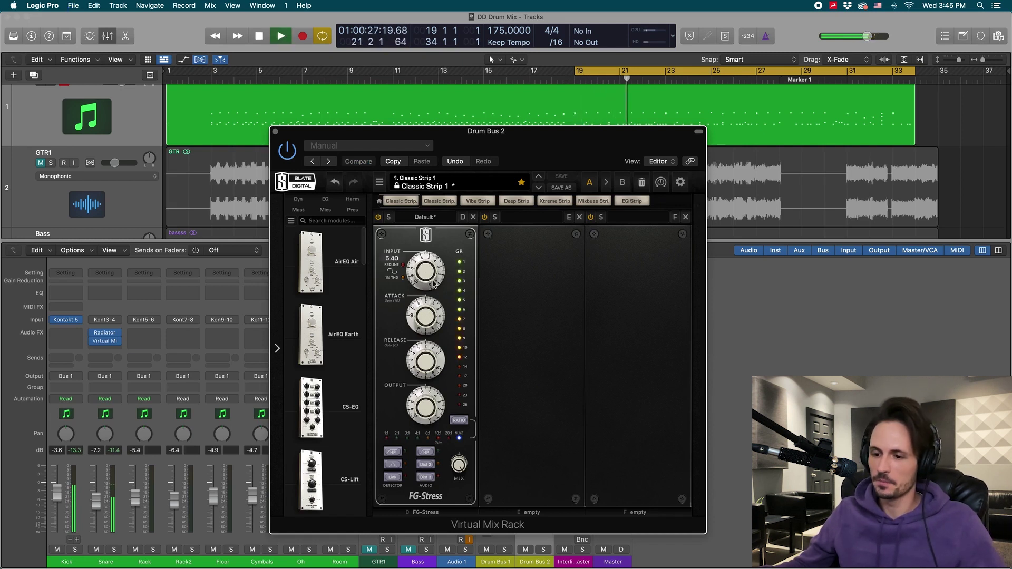
pyautogui.press('space')
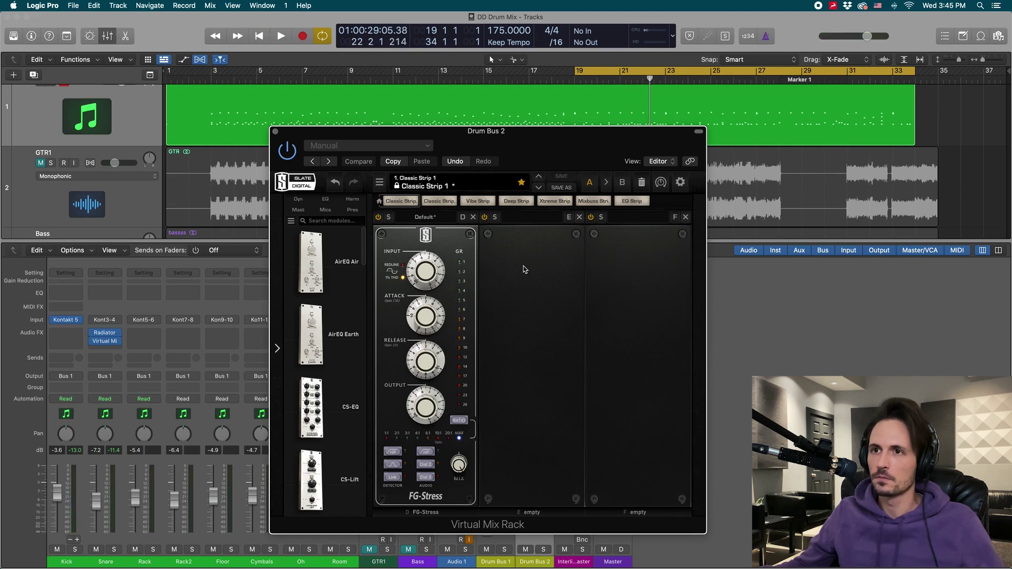
# During playback, set the FG-Stress Release to 1.80 and Attack to 7.90, readjust its Input, and close the plug-in window
pyautogui.press('space')
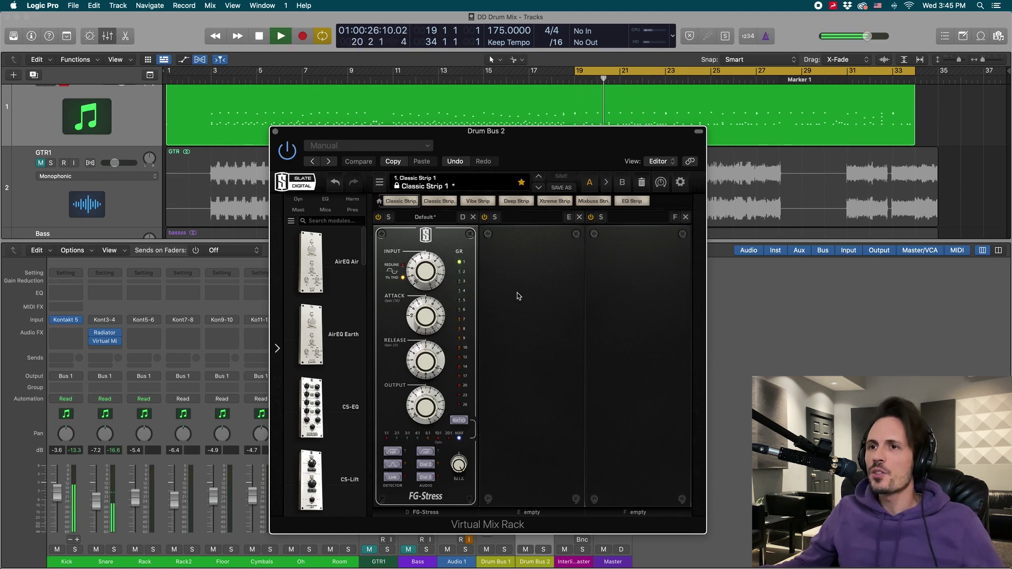
pyautogui.moveTo(426, 359); pyautogui.dragTo(426, 361)
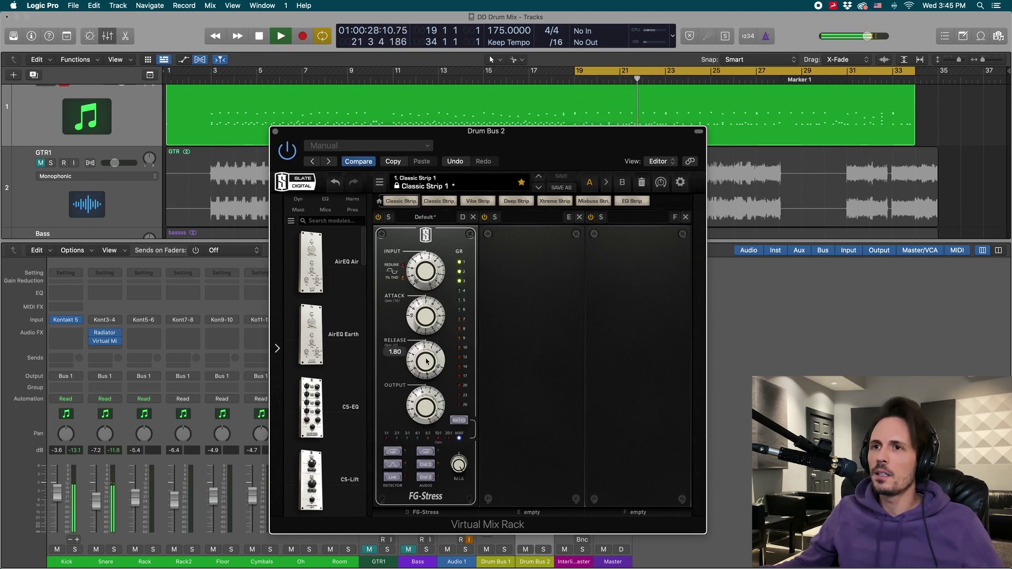
pyautogui.moveTo(432, 318); pyautogui.dragTo(436, 315)
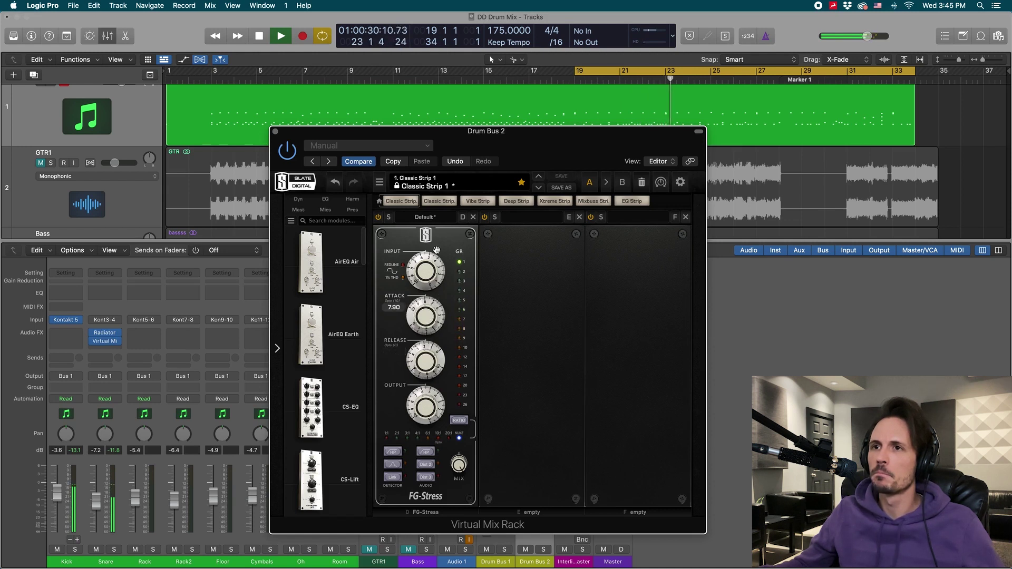
pyautogui.moveTo(437, 250); pyautogui.dragTo(428, 269)
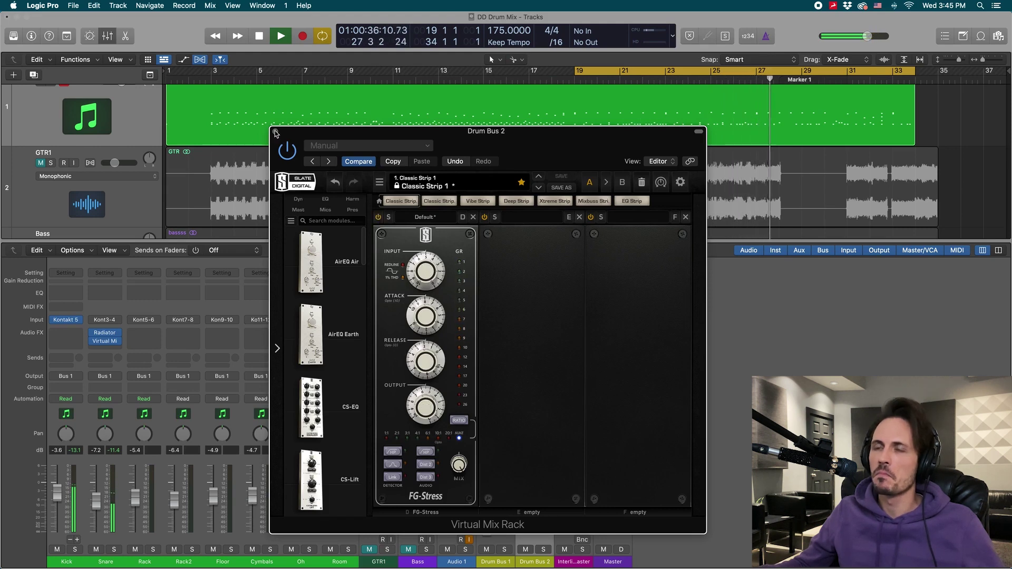
pyautogui.press('super+w')
# Set the Drum Bus 2 fader to -56.0 dB and Drum Bus 1 to 0.0 dB, and unmute GTR1 and Bass
pyautogui.press('space')
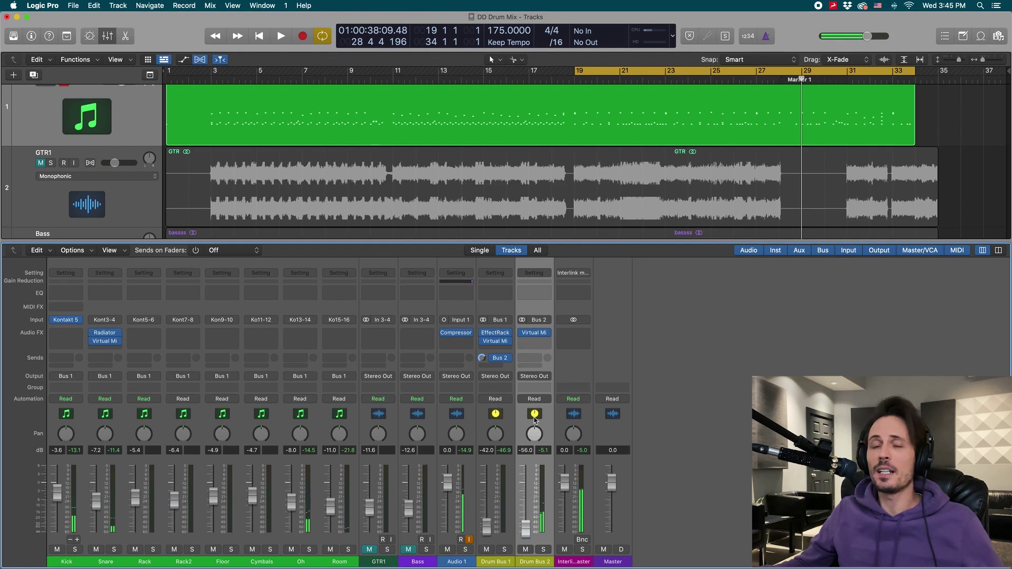
pyautogui.click(496, 418)
pyautogui.click(531, 417)
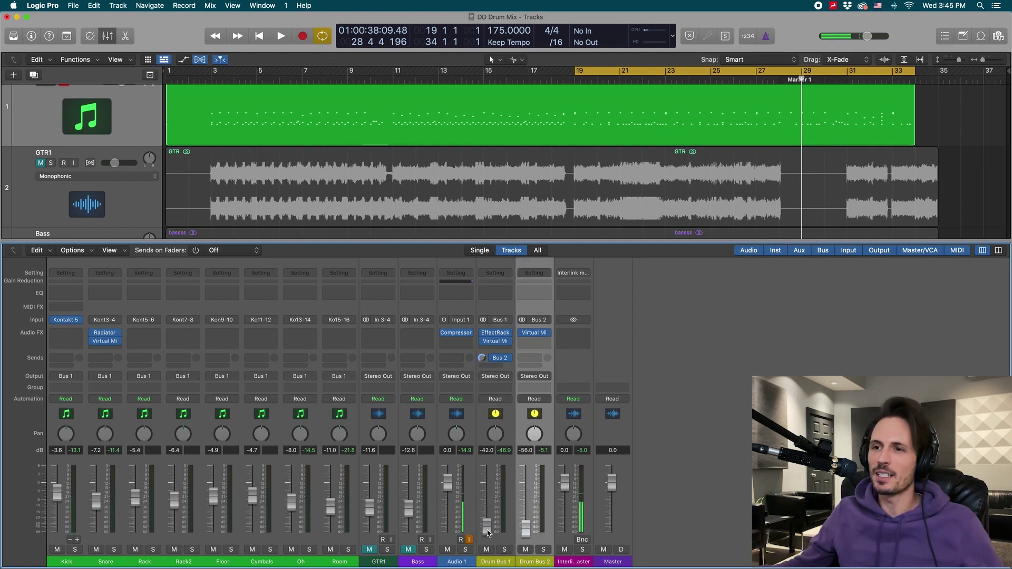
pyautogui.moveTo(487, 534); pyautogui.dragTo(486, 473)
pyautogui.click(368, 550)
pyautogui.click(408, 550)
pyautogui.press('space')
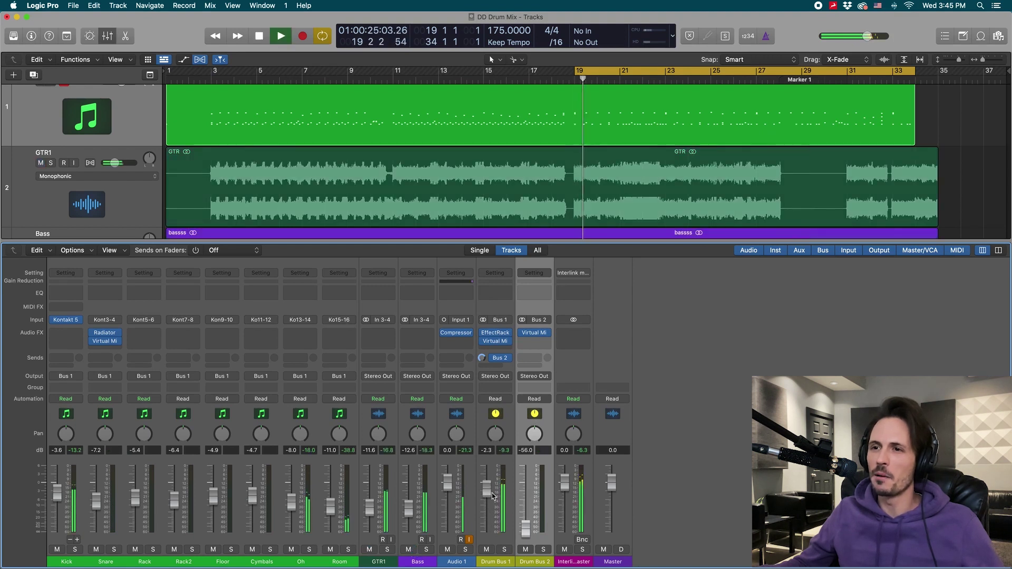
pyautogui.keyDown('alt'); pyautogui.click(486, 489); pyautogui.keyUp('alt')
pyautogui.press('space')
# Play the full mix and blend in the parallel compression by raising the Drum Bus 2 fader to -13.0 dB
pyautogui.click(504, 417)
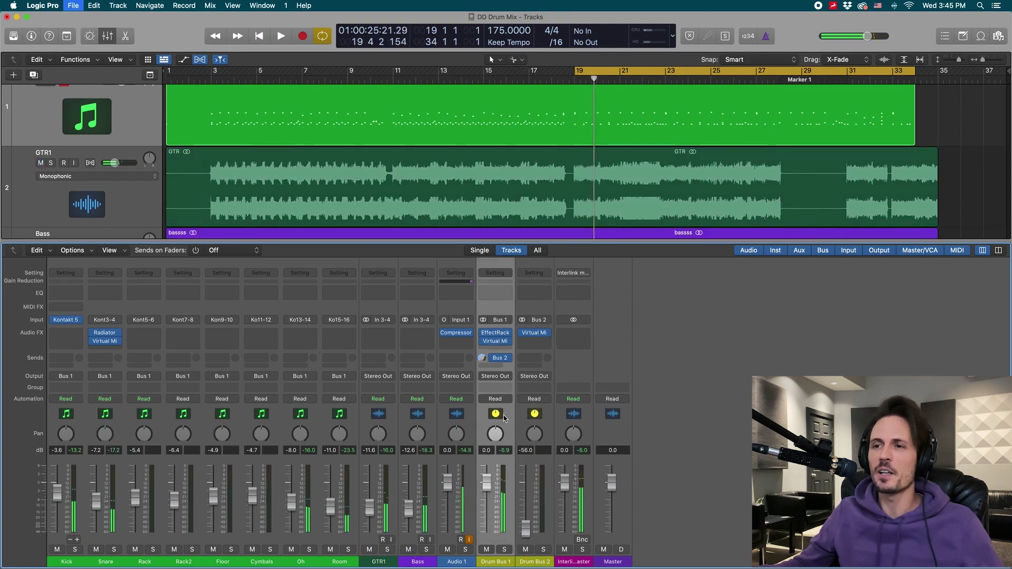
pyautogui.press('space')
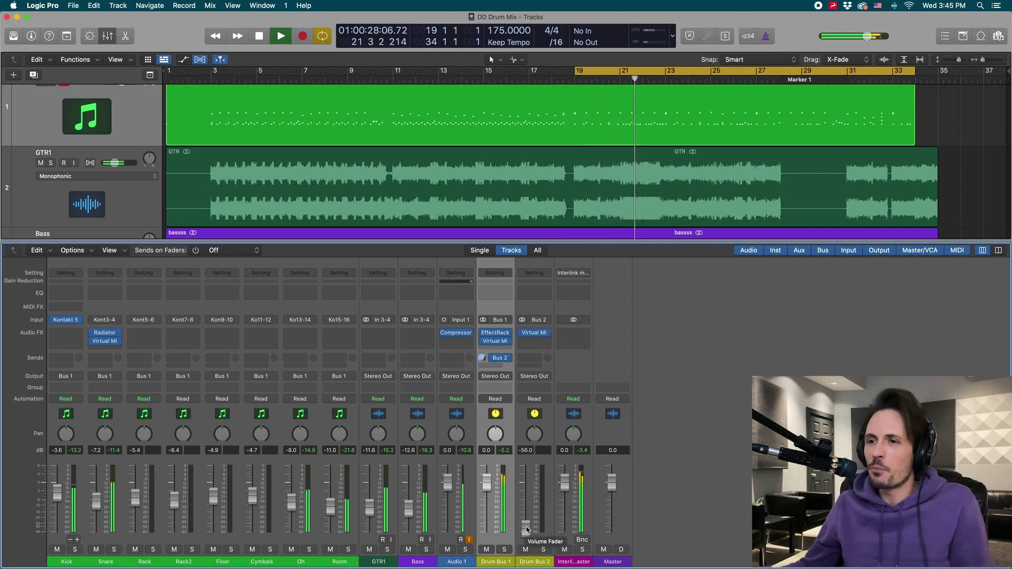
pyautogui.moveTo(527, 530); pyautogui.dragTo(530, 498)
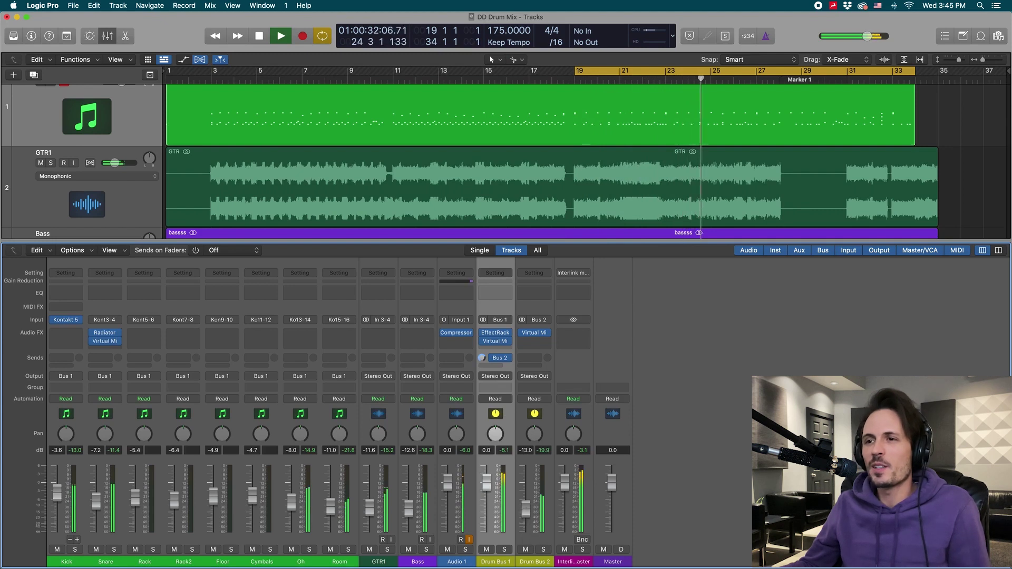
pyautogui.press('space')
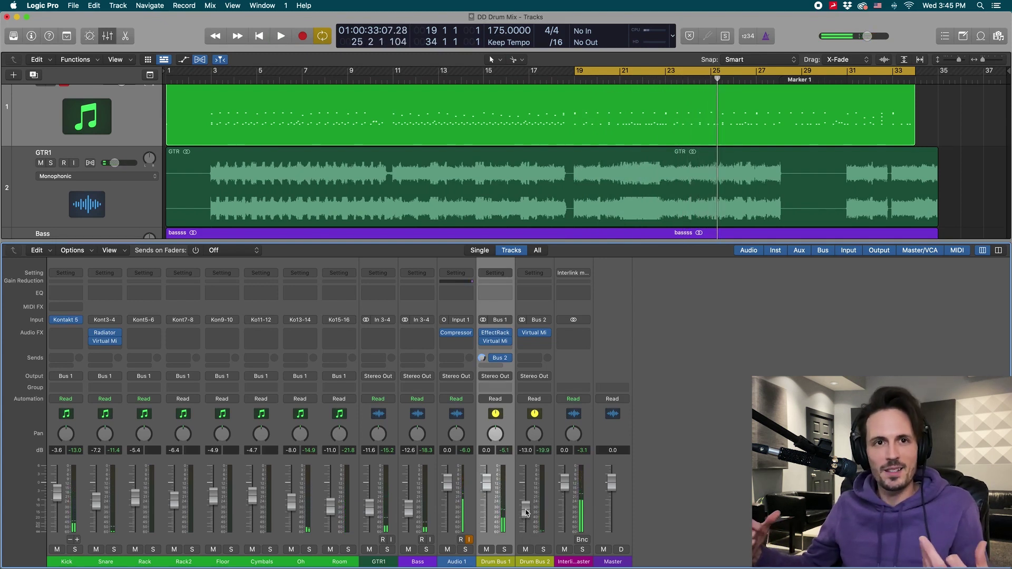
# During playback, set the faders of Drum Bus 1 to -1.8 dB, Drum Bus 2 to -15.4 dB and GTR1 to -11.2 dB
pyautogui.press('space')
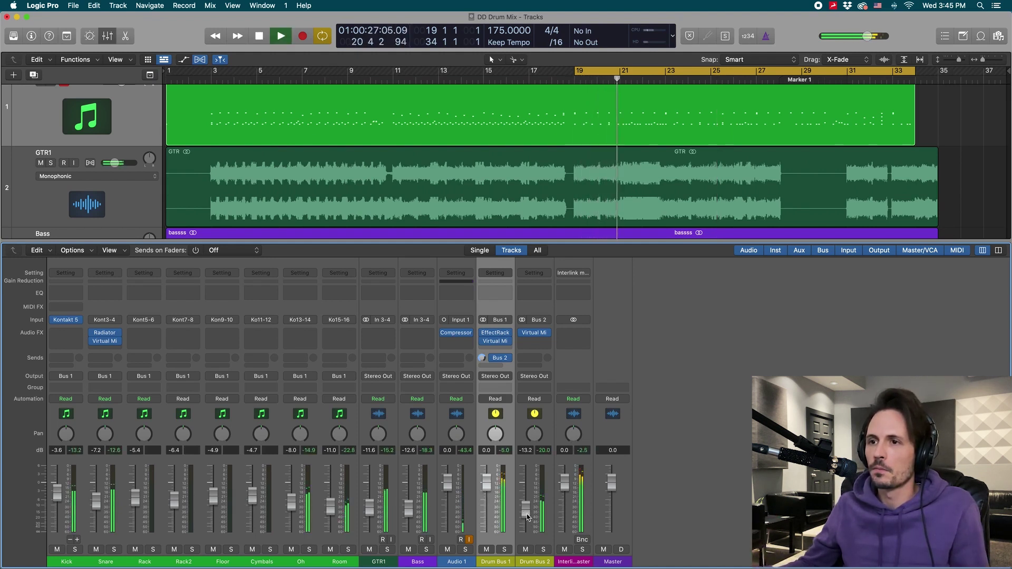
pyautogui.moveTo(528, 517); pyautogui.dragTo(528, 518)
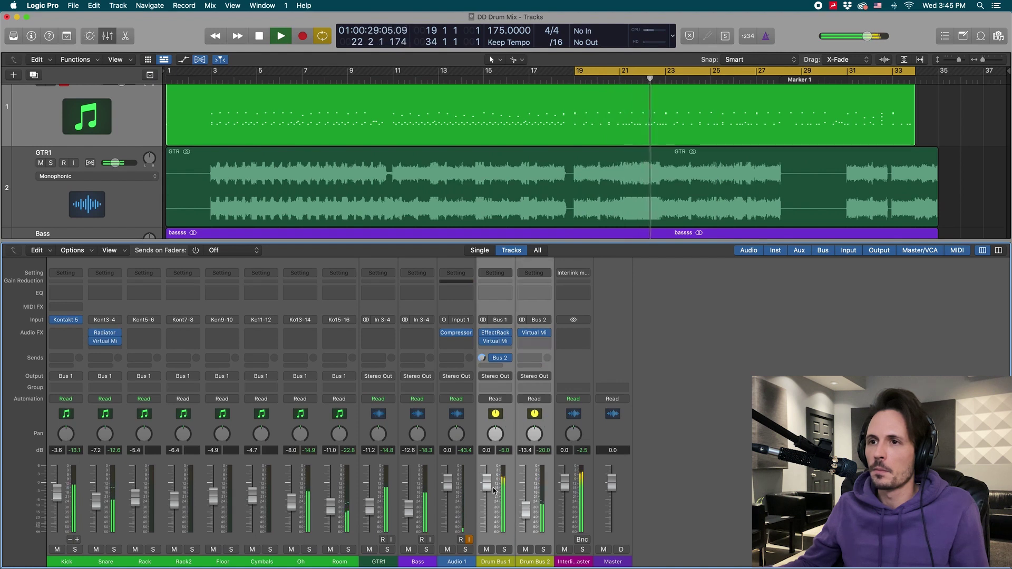
pyautogui.moveTo(487, 485); pyautogui.dragTo(528, 520)
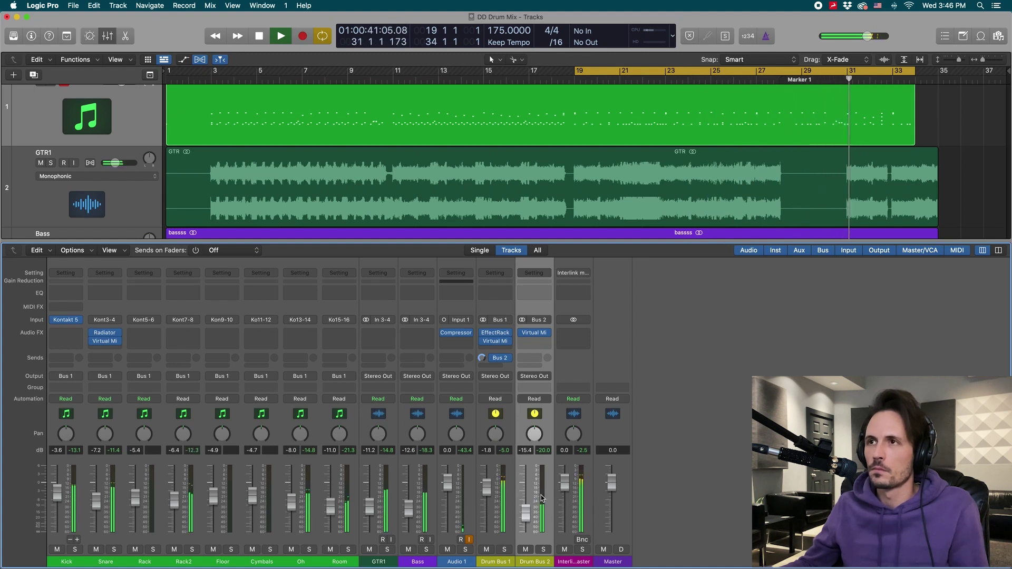
pyautogui.press('space')
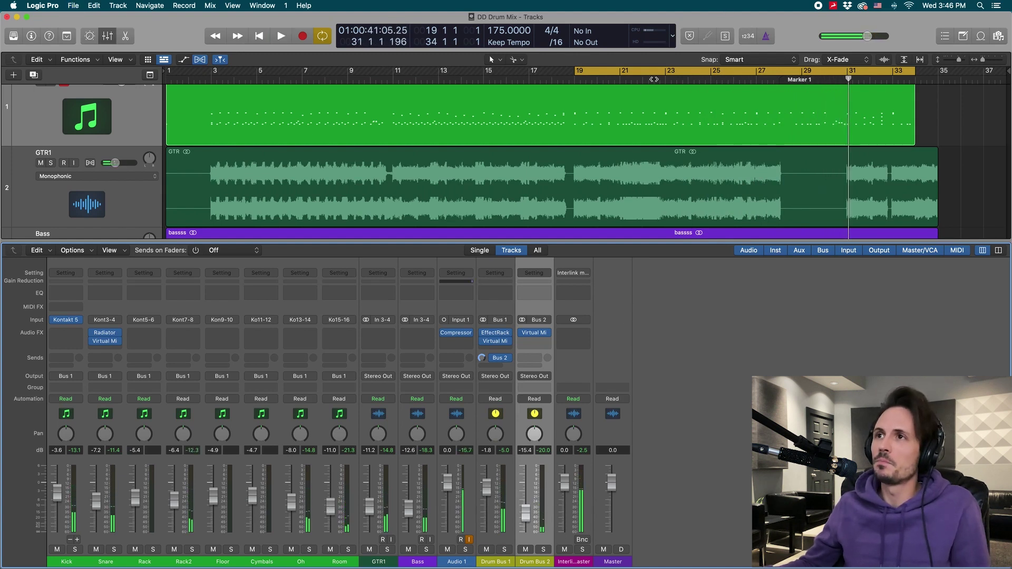
# Turn off cycle mode, play the song from bar 3, and set the Kick fader to -2.8 dB and the Snare to -8.6 dB
pyautogui.click(654, 79)
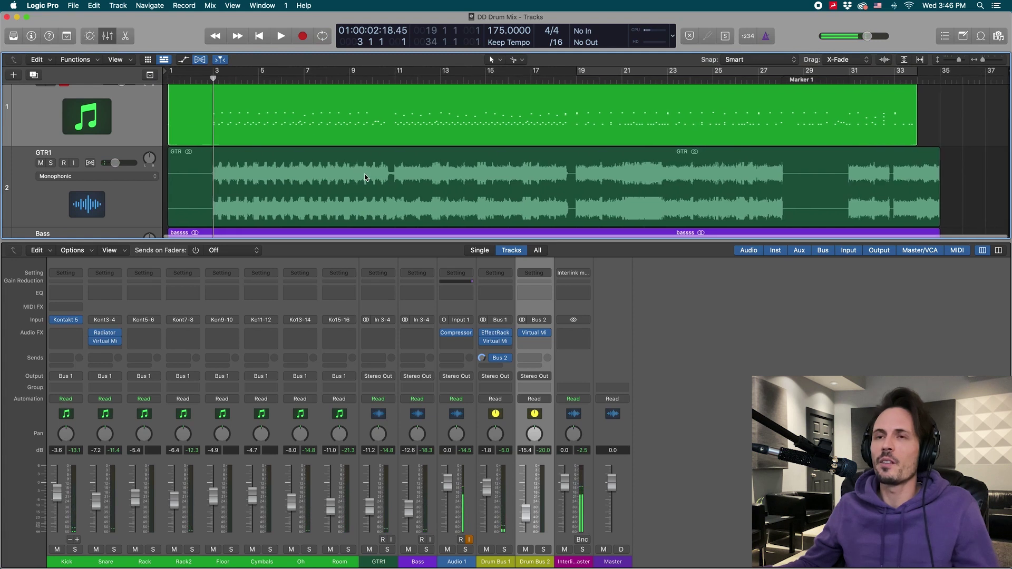
pyautogui.press('space')
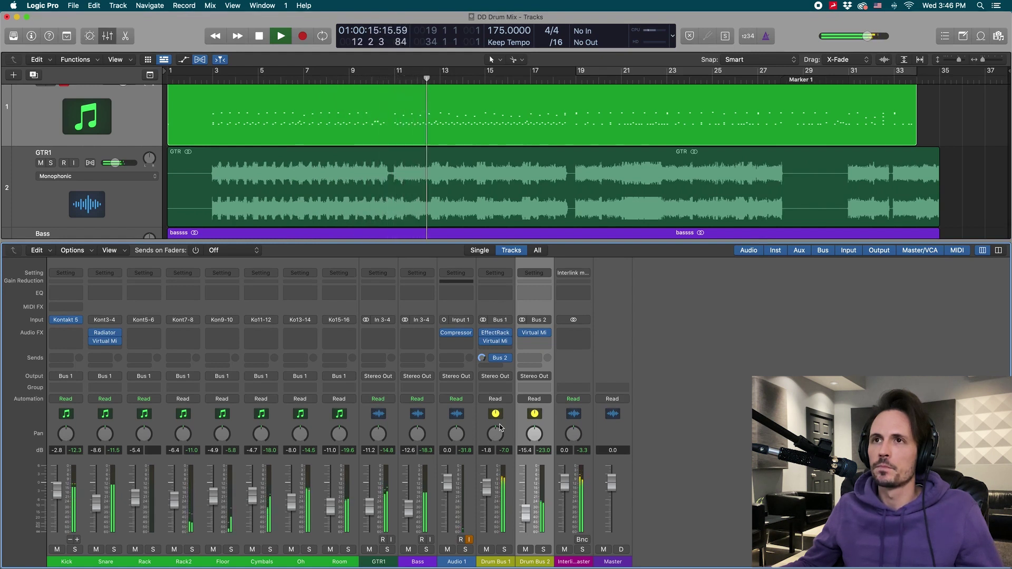
pyautogui.press('space')
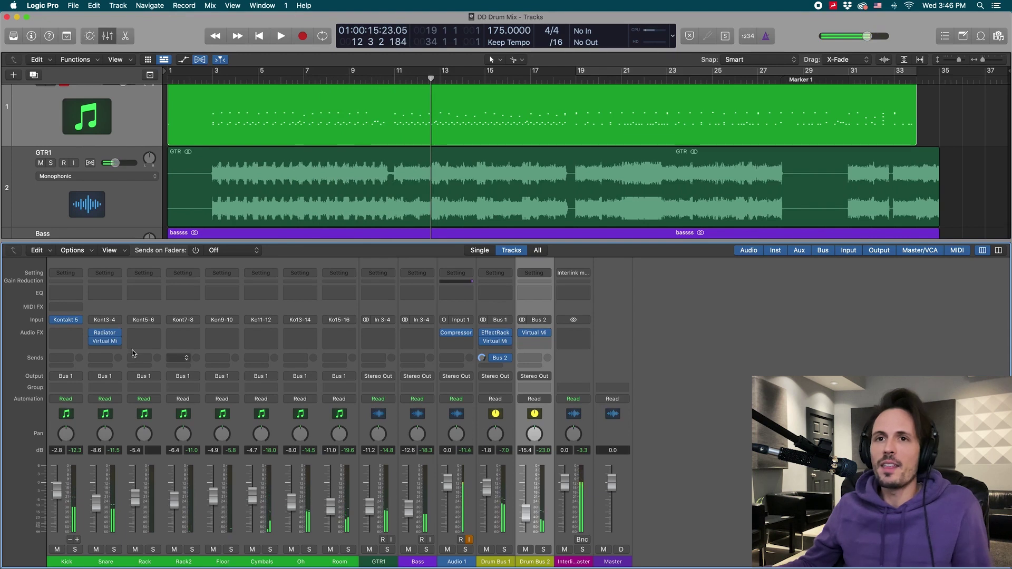
# Add a Channel EQ to the Snare, turn cycle mode back on, and reposition the EQ window
pyautogui.click(103, 293)
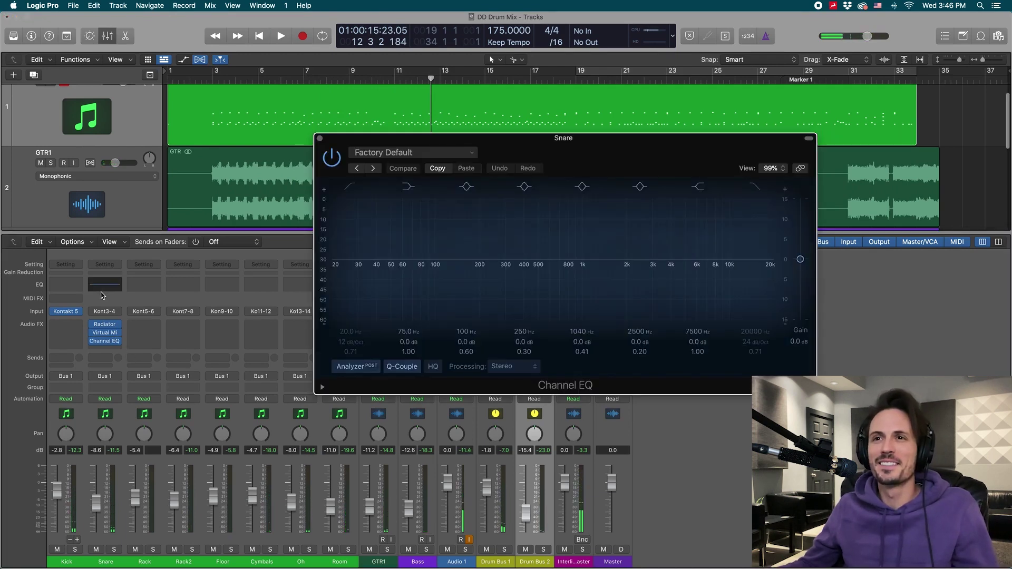
pyautogui.click(662, 74)
pyautogui.moveTo(663, 153); pyautogui.dragTo(602, 189)
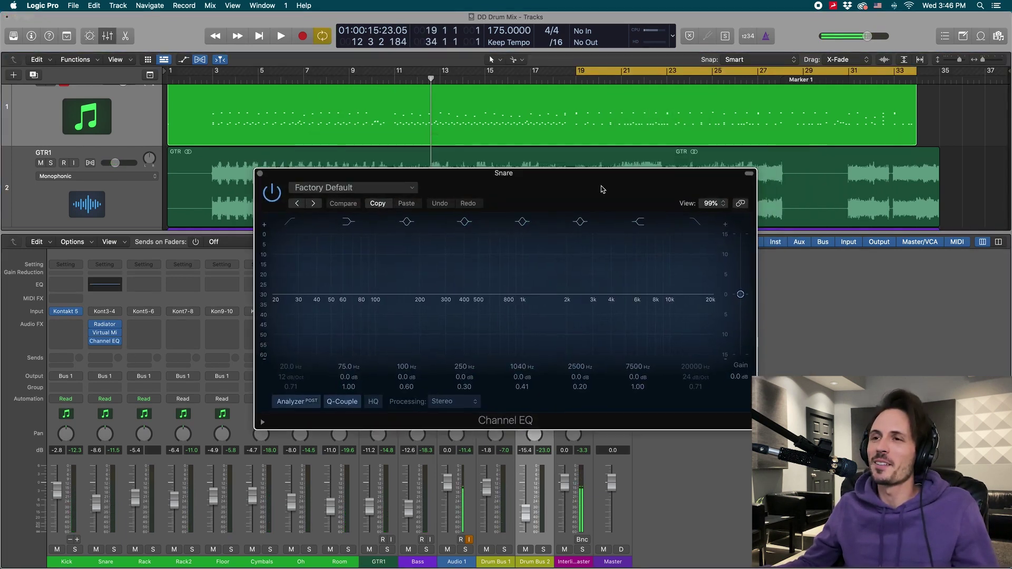
# Play the mix and boost the Snare's low-mid EQ band by 1.4 dB at 160 Hz with a Q of 1.40
pyautogui.moveTo(492, 301); pyautogui.dragTo(488, 294)
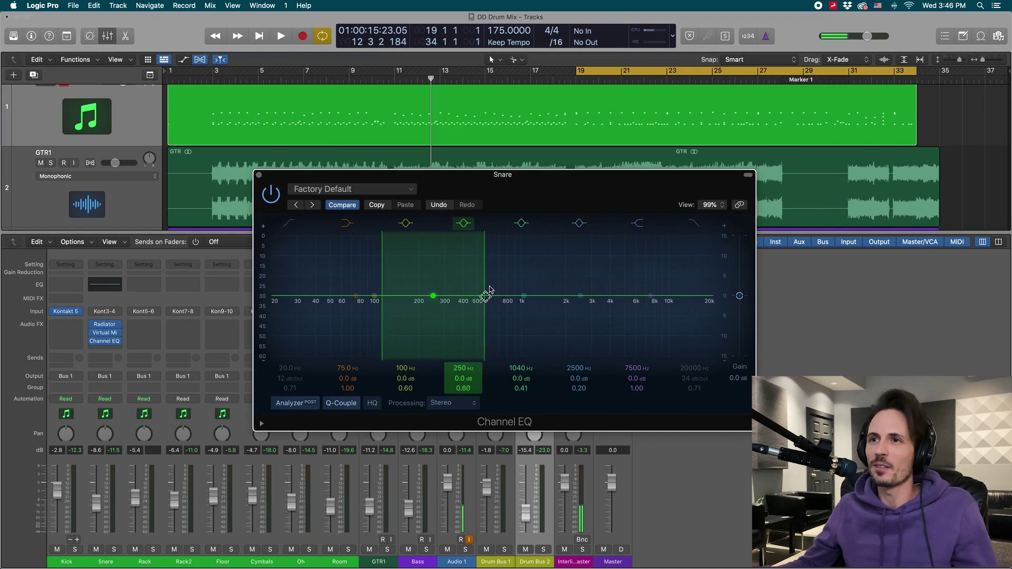
pyautogui.moveTo(537, 189); pyautogui.dragTo(533, 207)
pyautogui.press('space')
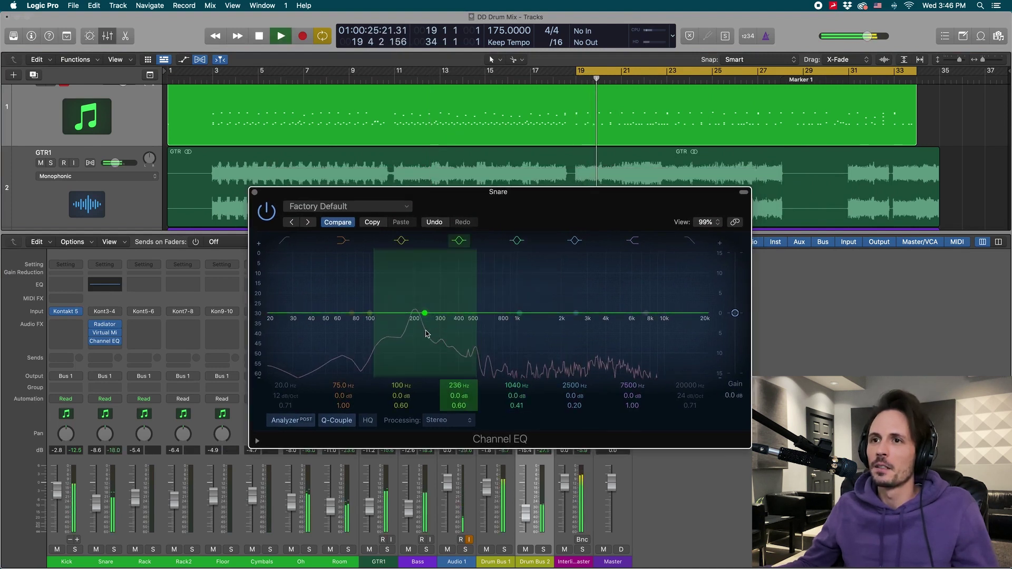
pyautogui.moveTo(438, 333); pyautogui.dragTo(392, 289)
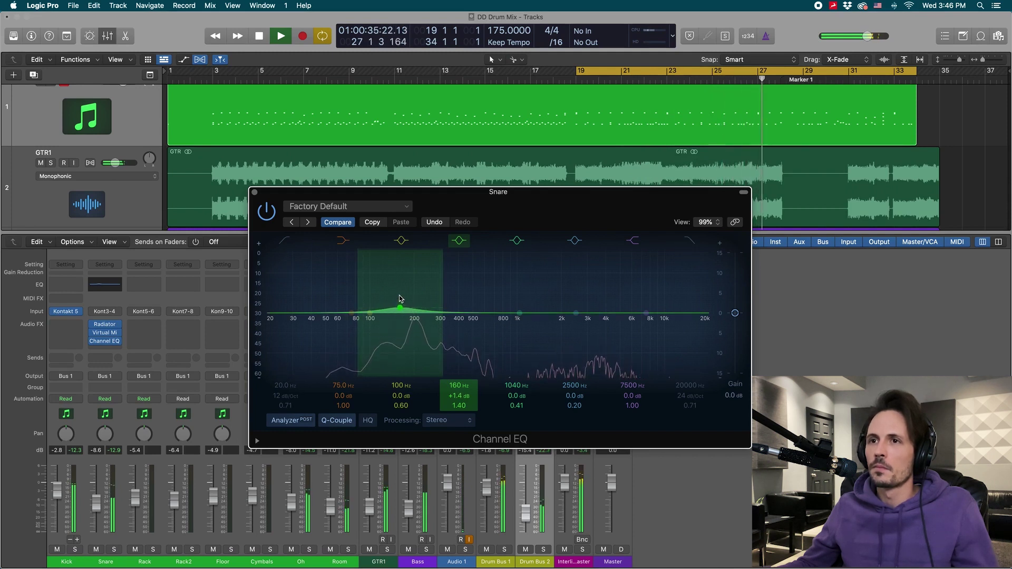
pyautogui.press('space')
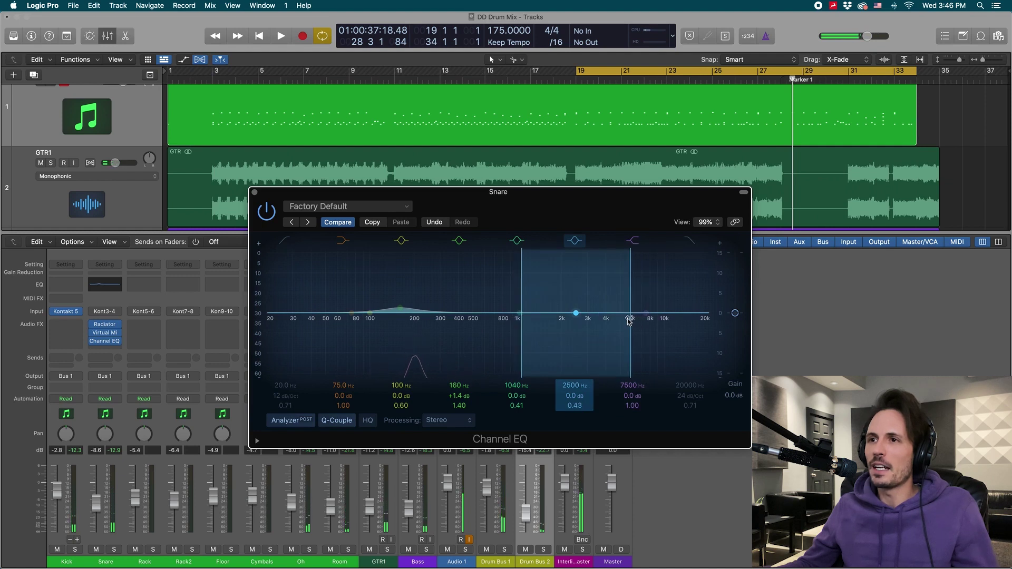
# Boost the Snare's upper-mid EQ band by 1.2 dB at 3400 Hz during playback, stop playback, and close the Channel EQ
pyautogui.moveTo(567, 330); pyautogui.dragTo(591, 327)
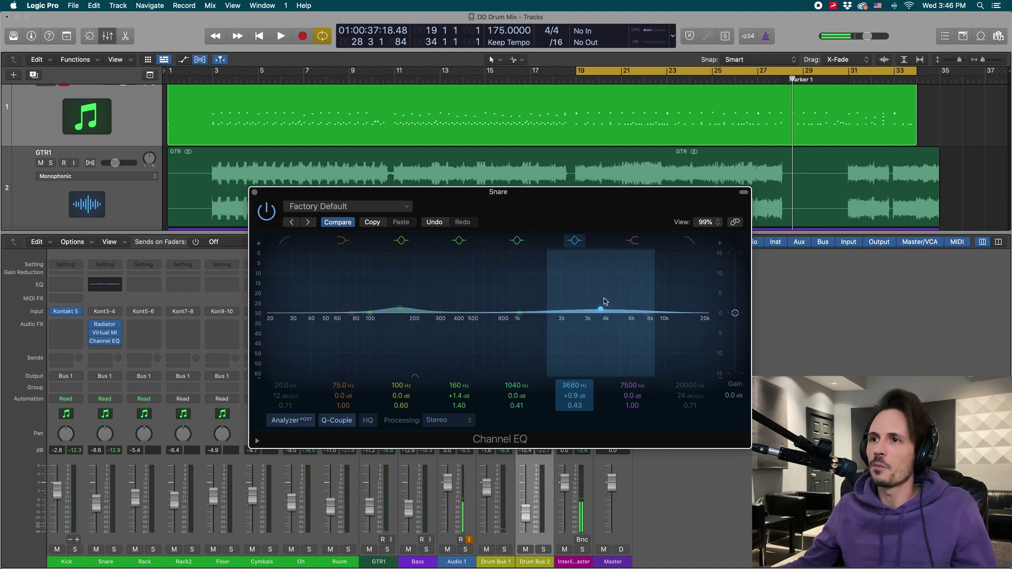
pyautogui.press('space')
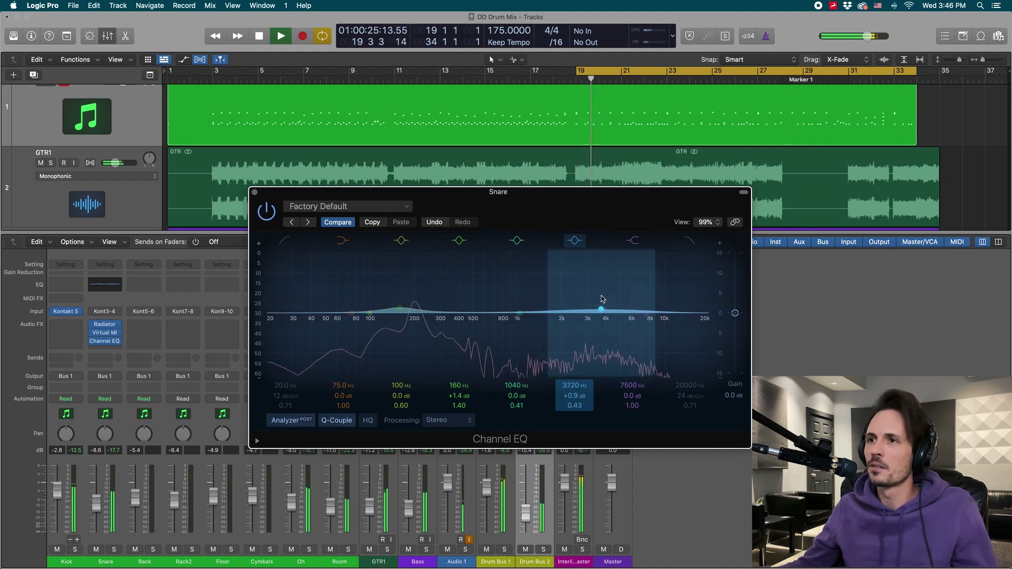
pyautogui.moveTo(601, 300); pyautogui.dragTo(590, 289)
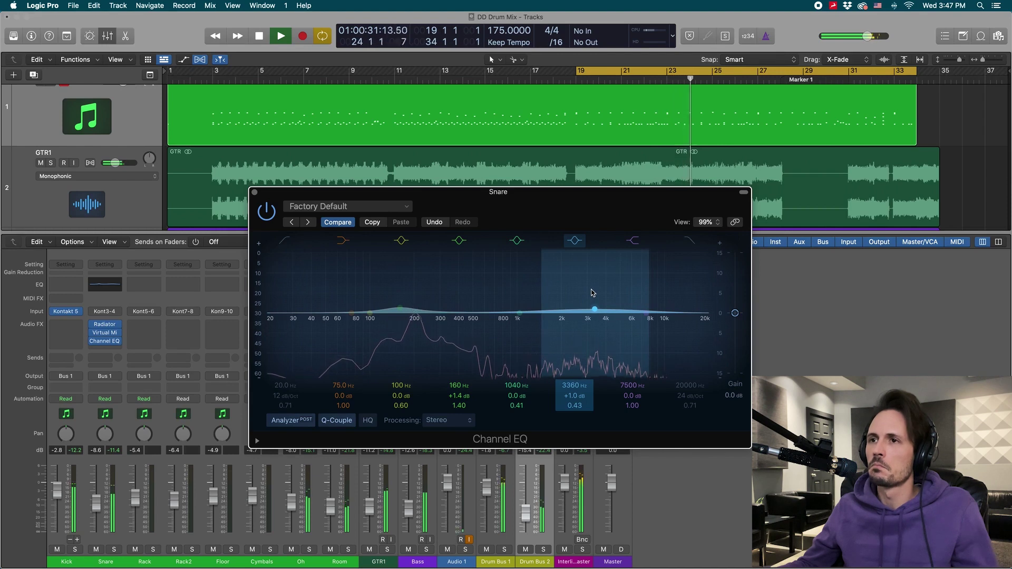
pyautogui.moveTo(595, 295); pyautogui.dragTo(596, 294)
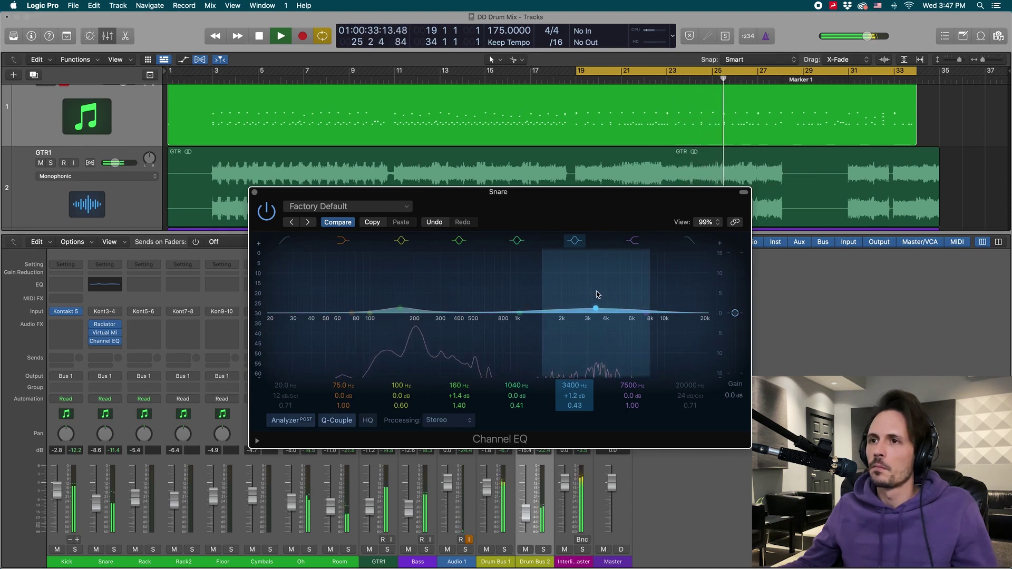
pyautogui.press('space')
pyautogui.click(254, 193)
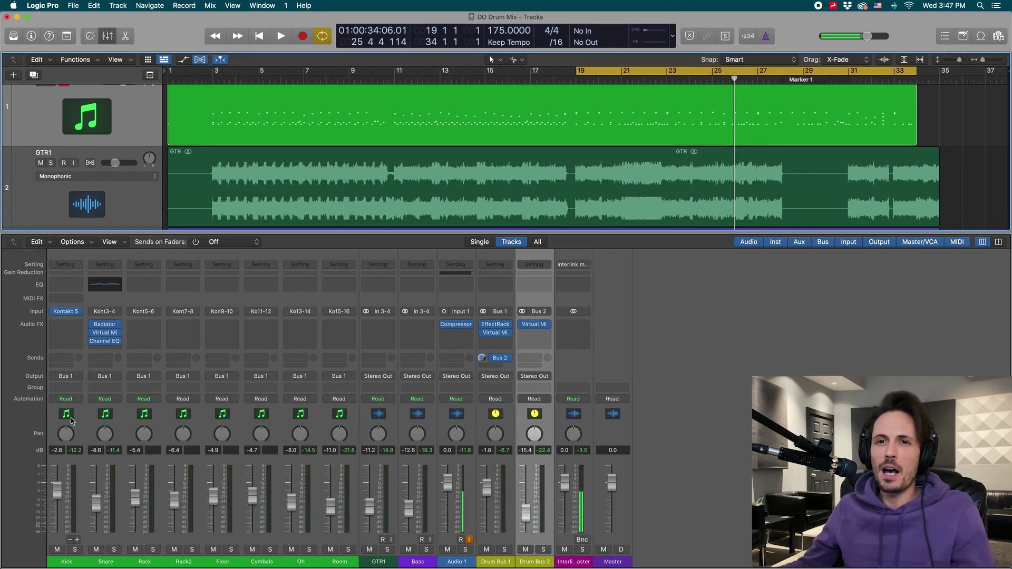
# Add a Bus 3 send to the Kick, Snare, Rack, Rack2 and Floor channels together and bring up the send levels
pyautogui.moveTo(72, 420); pyautogui.dragTo(224, 419)
pyautogui.click(105, 359)
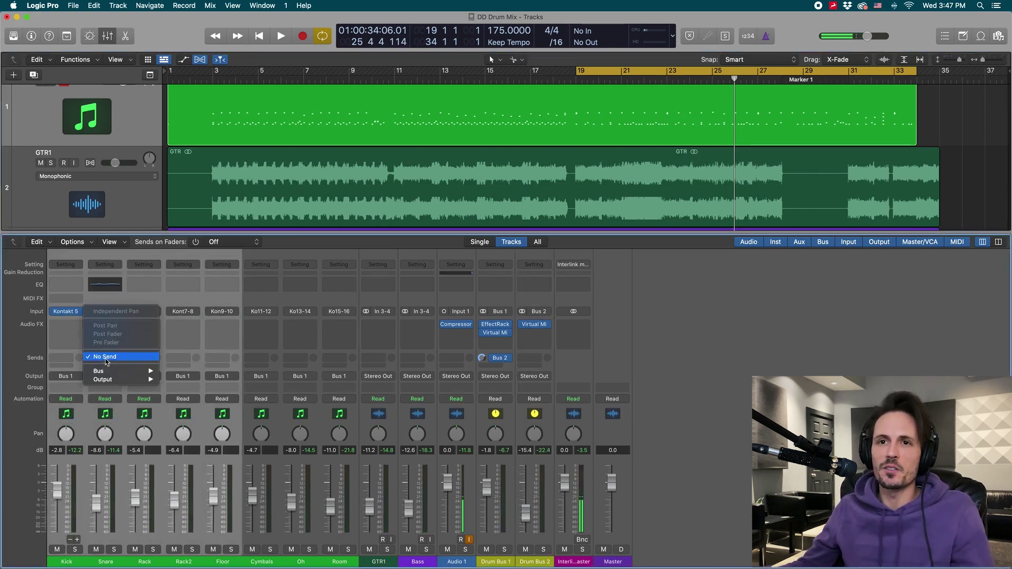
pyautogui.moveTo(110, 371)
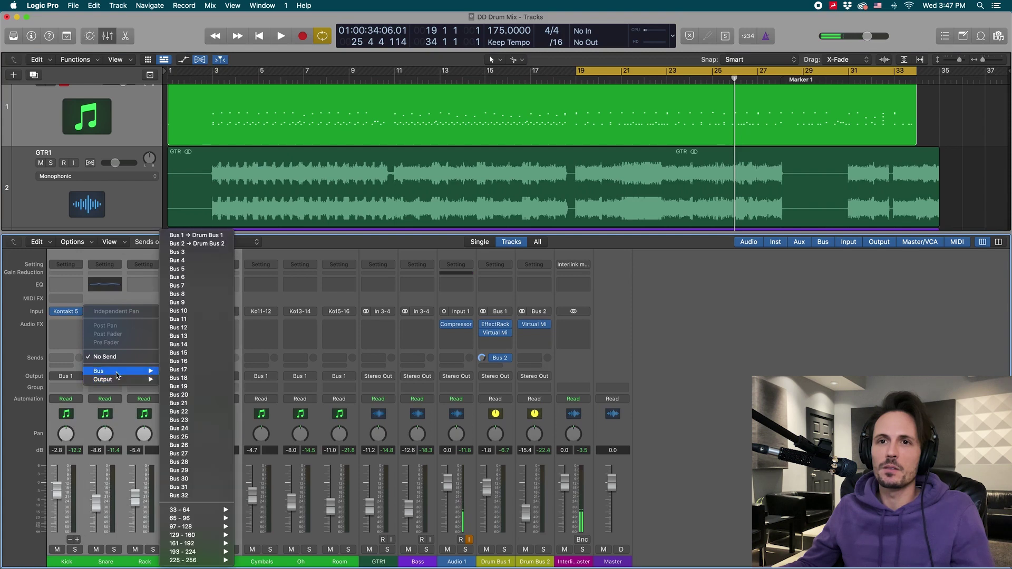
pyautogui.click(216, 252)
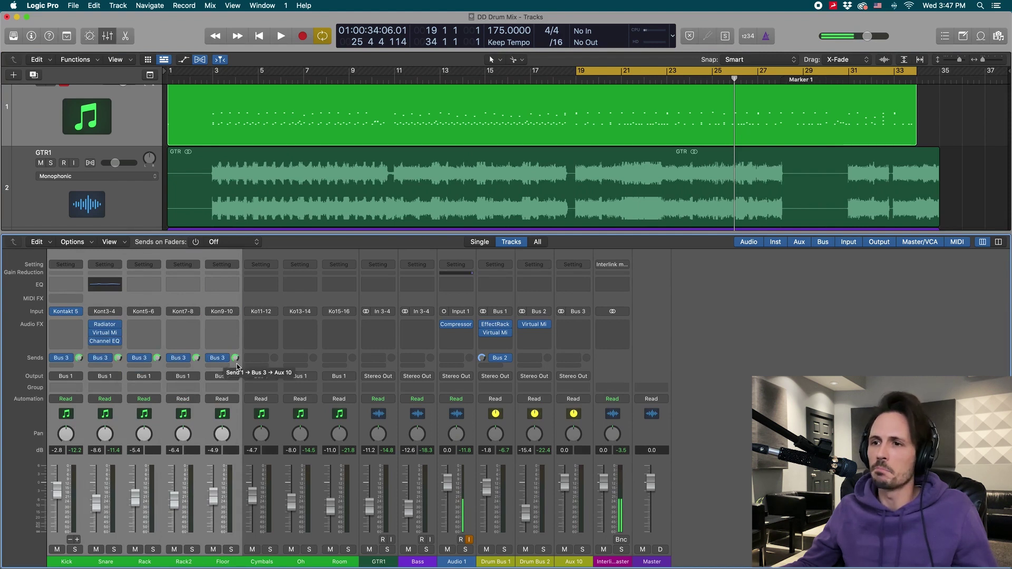
# Rename the new Bus 3 aux channel as Drum Bus3
pyautogui.click(580, 556)
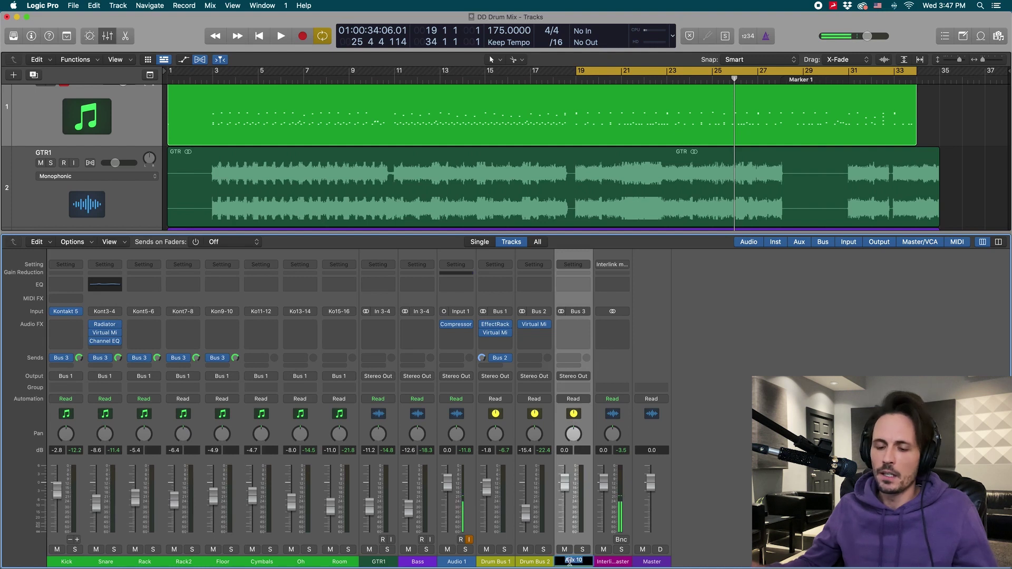
pyautogui.write('Drum Bus')
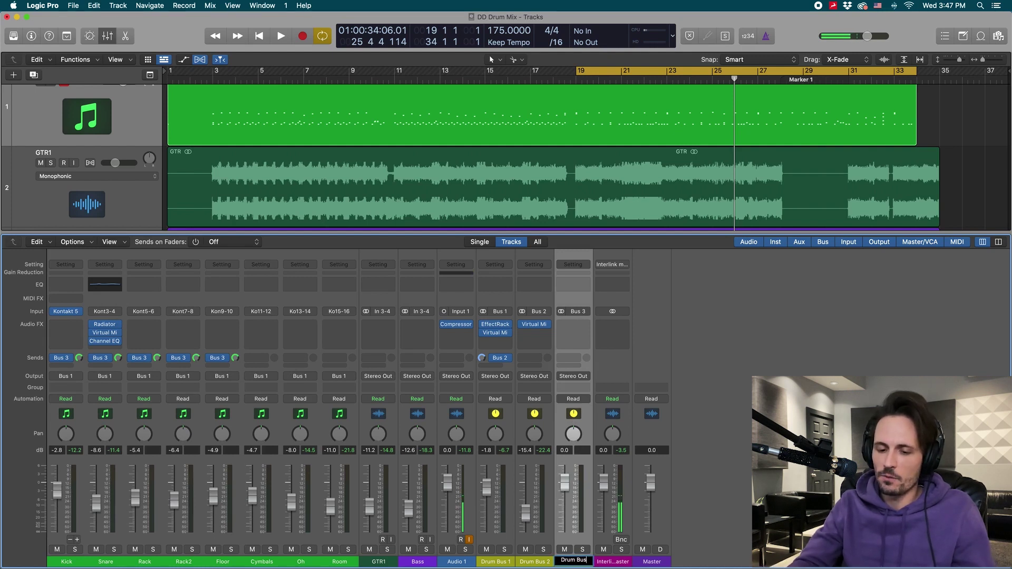
pyautogui.write('3')
pyautogui.press('Return')
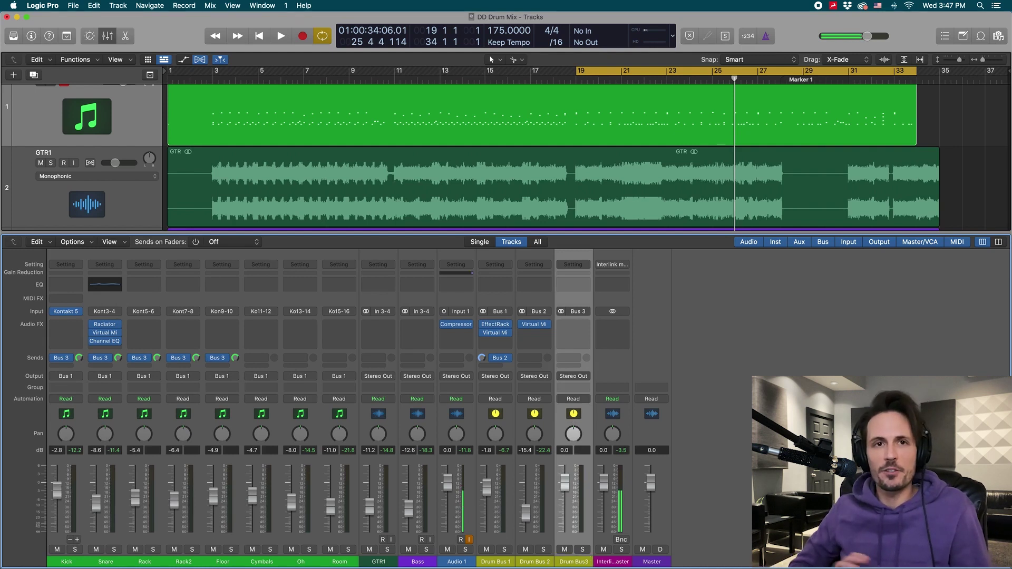
# Audition Drum Bus3 with its fader at 1.4 dB and the faders of Drum Bus 1 and Drum Bus 2 pulled fully down
pyautogui.press('space')
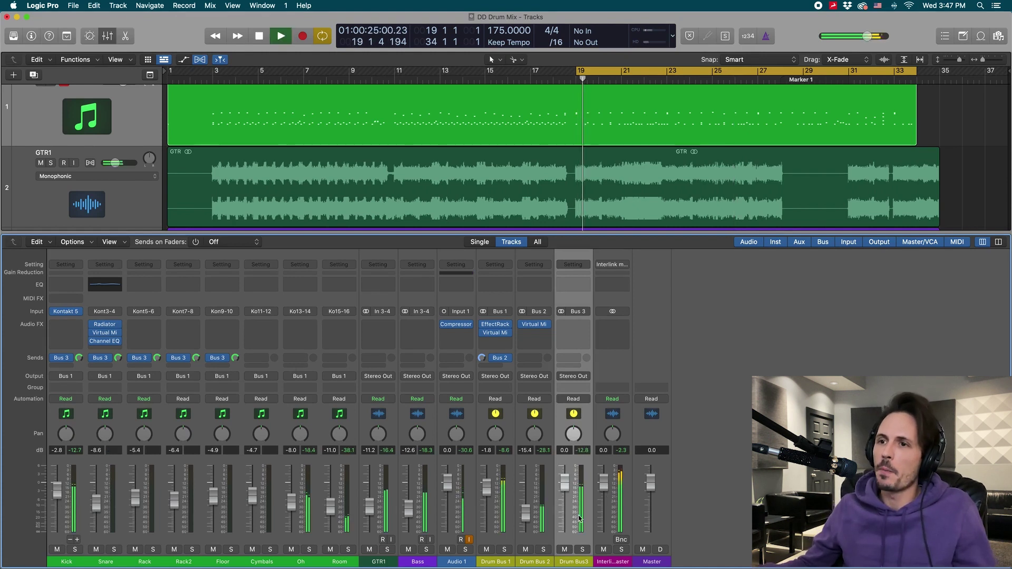
pyautogui.moveTo(564, 482); pyautogui.dragTo(565, 527)
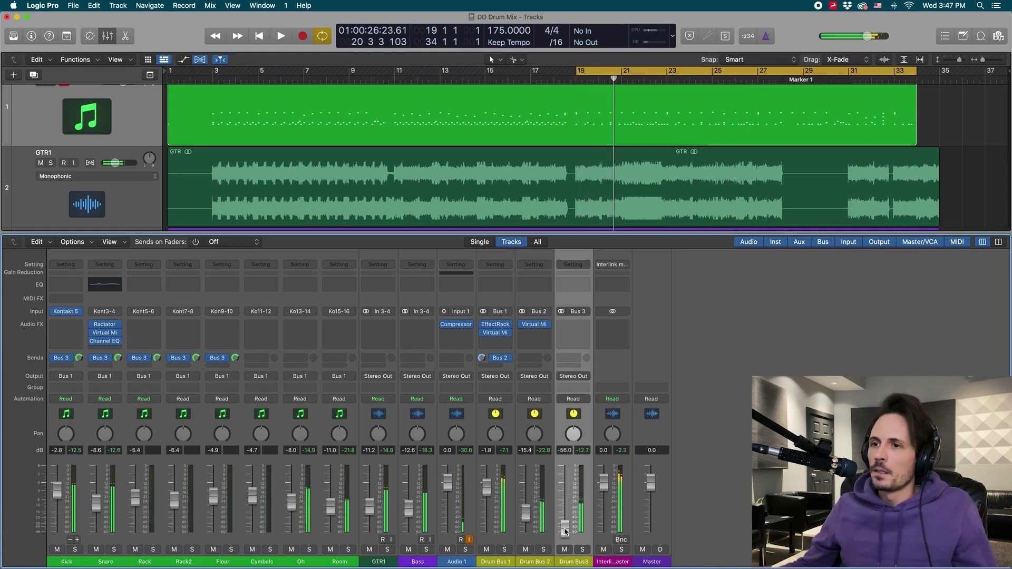
pyautogui.moveTo(499, 419); pyautogui.dragTo(533, 417)
pyautogui.moveTo(526, 513); pyautogui.dragTo(526, 537)
pyautogui.press('space')
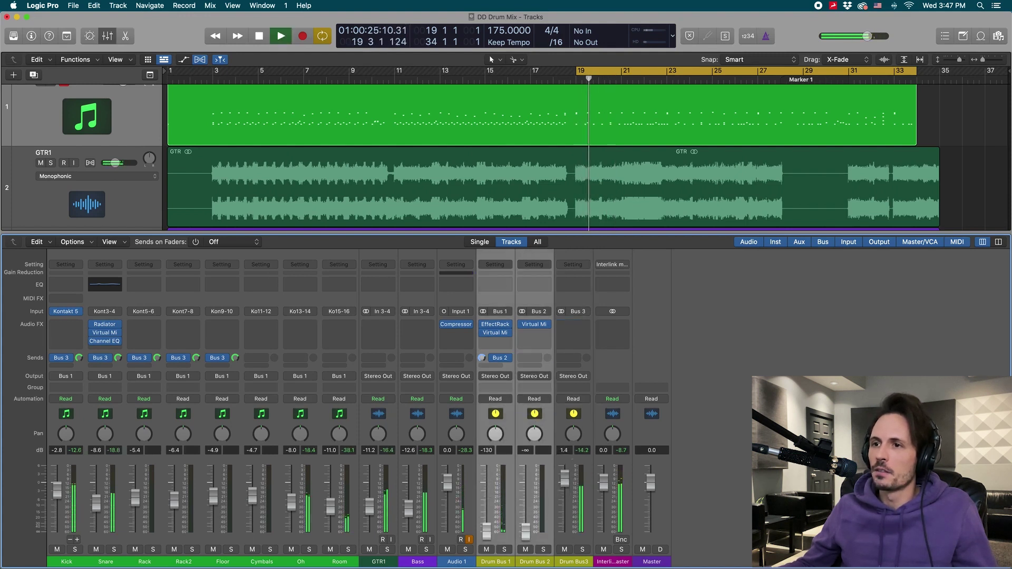
# Reset the Drum Bus 1 fader to 0.0 dB, leaving Drum Bus 2 pulled down
pyautogui.click(574, 325)
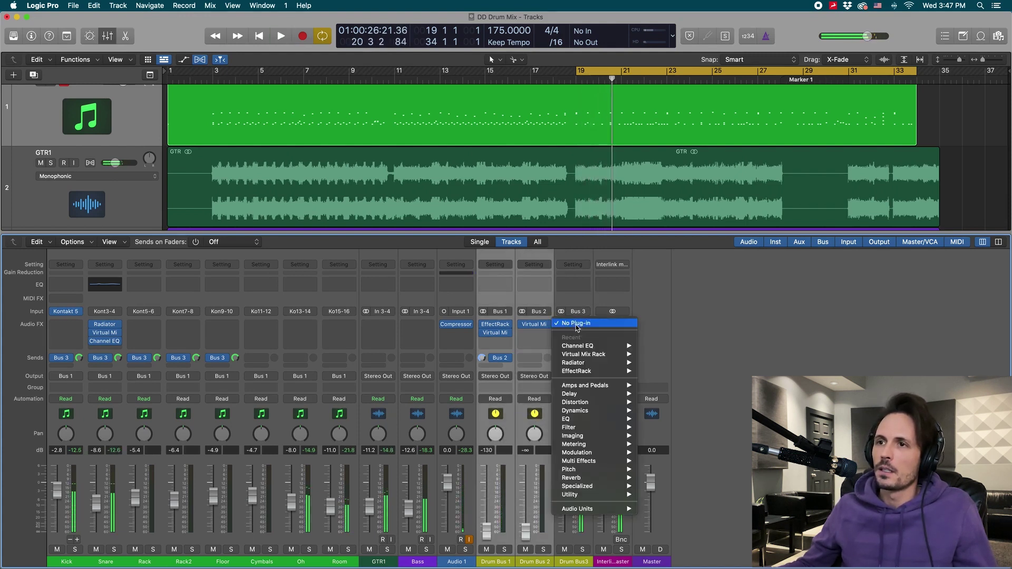
pyautogui.click(494, 419)
pyautogui.click(485, 543)
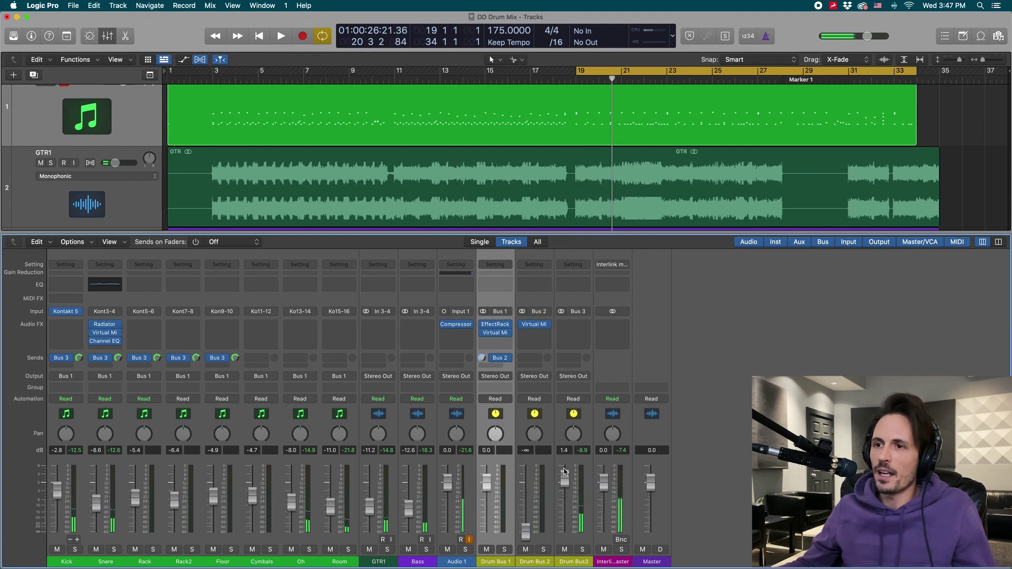
# Insert the stereo Soundtoys Devil-Loc Deluxe plug-in on Drum Bus3 and reposition its window
pyautogui.click(581, 328)
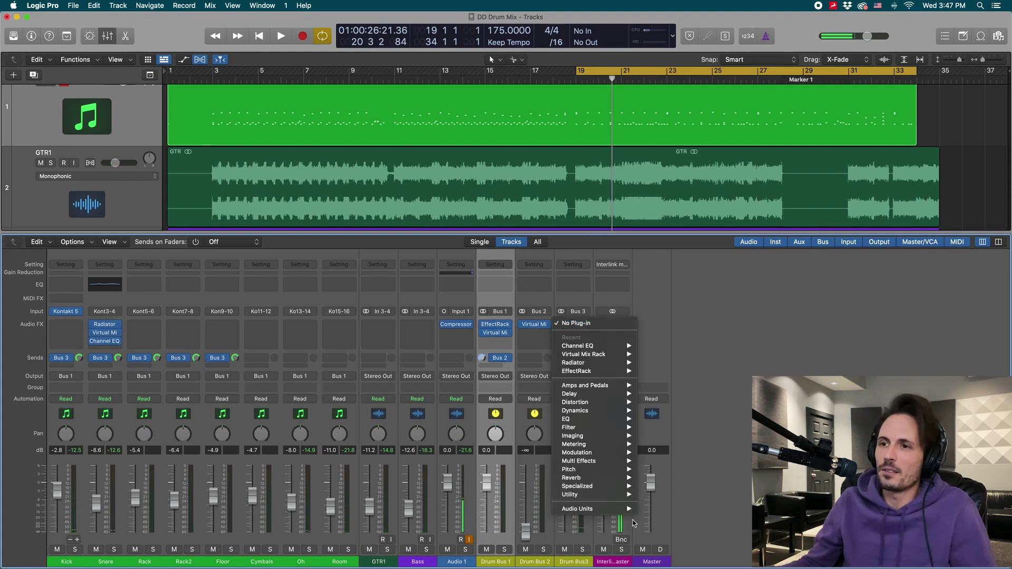
pyautogui.moveTo(622, 508)
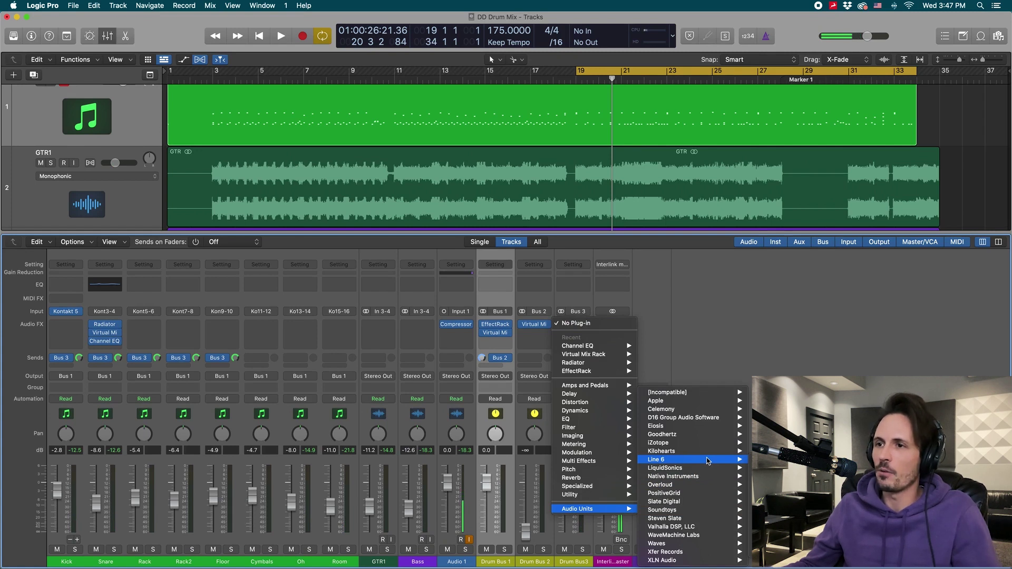
pyautogui.moveTo(704, 511)
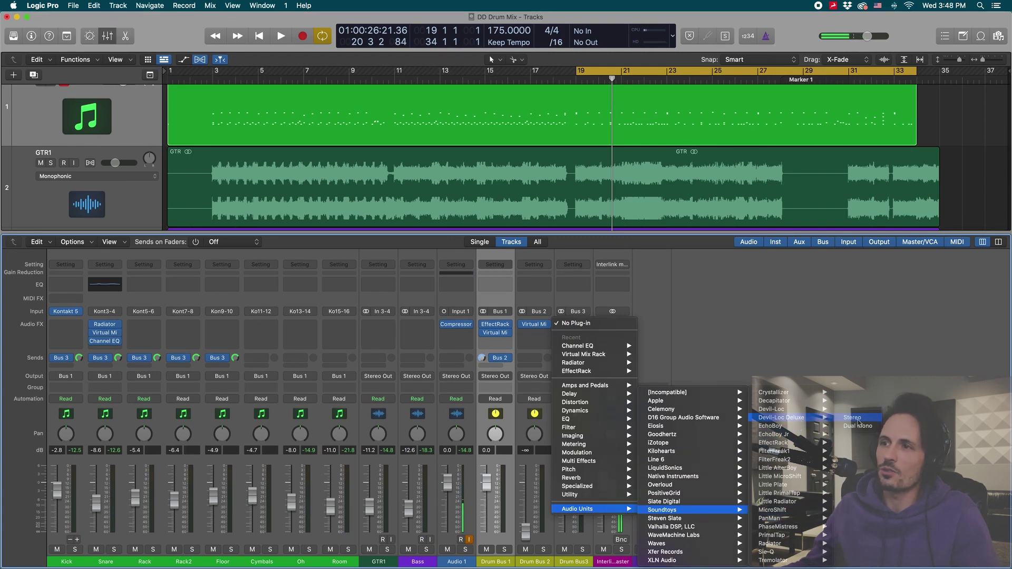
pyautogui.click(856, 419)
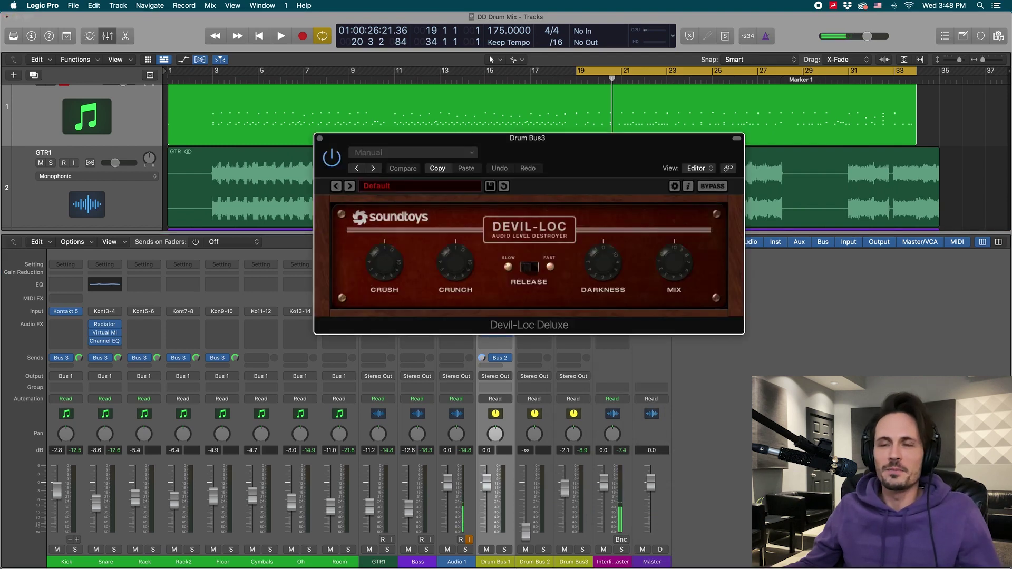
pyautogui.moveTo(633, 143); pyautogui.dragTo(630, 166)
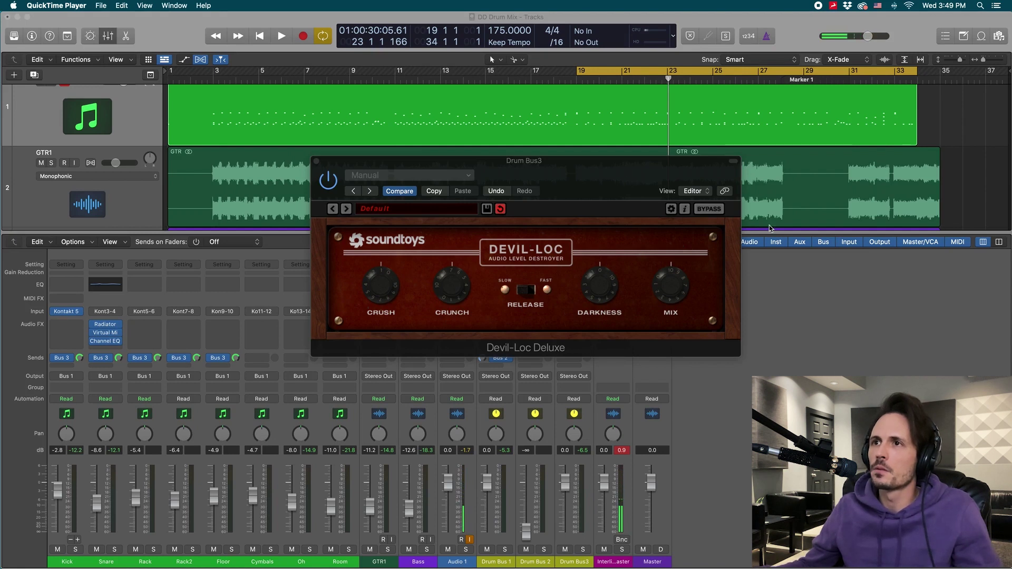
# Switch back to Logic Pro, stop playback, and move the Devil-Loc Deluxe window lower, over the mixer
pyautogui.click(783, 306)
pyautogui.click(609, 199)
pyautogui.press('space')
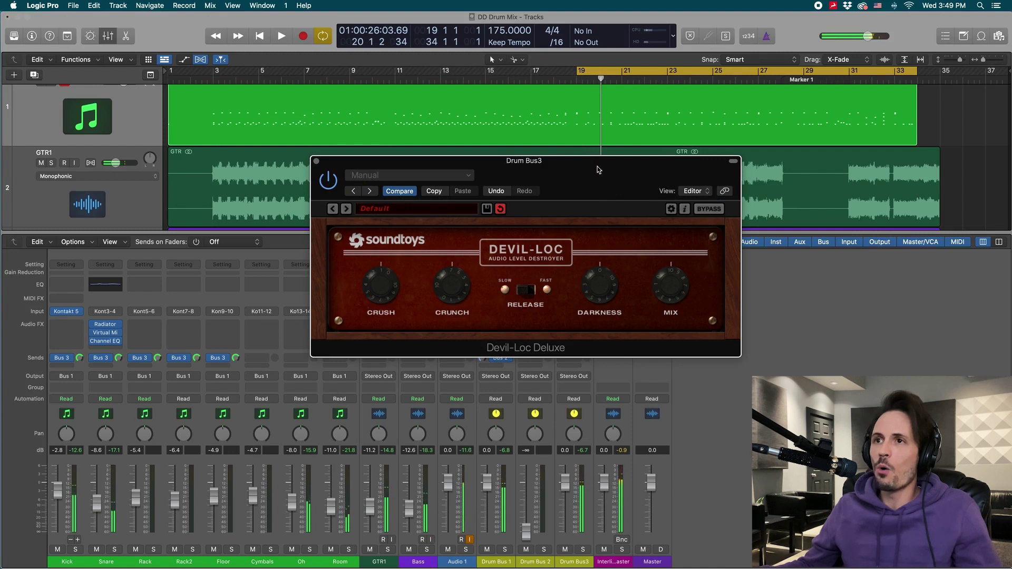
pyautogui.moveTo(598, 169); pyautogui.dragTo(608, 248)
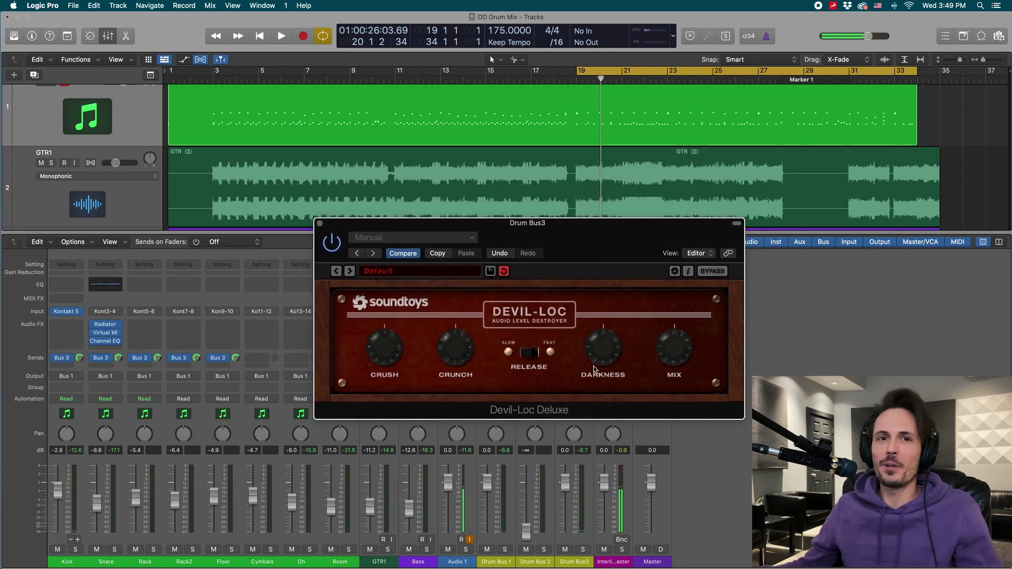
# Lower the Drum Bus 1 fader to -15.0 dB and audition the Devil-Loc Deluxe effect on Drum Bus3 during playback
pyautogui.press('space')
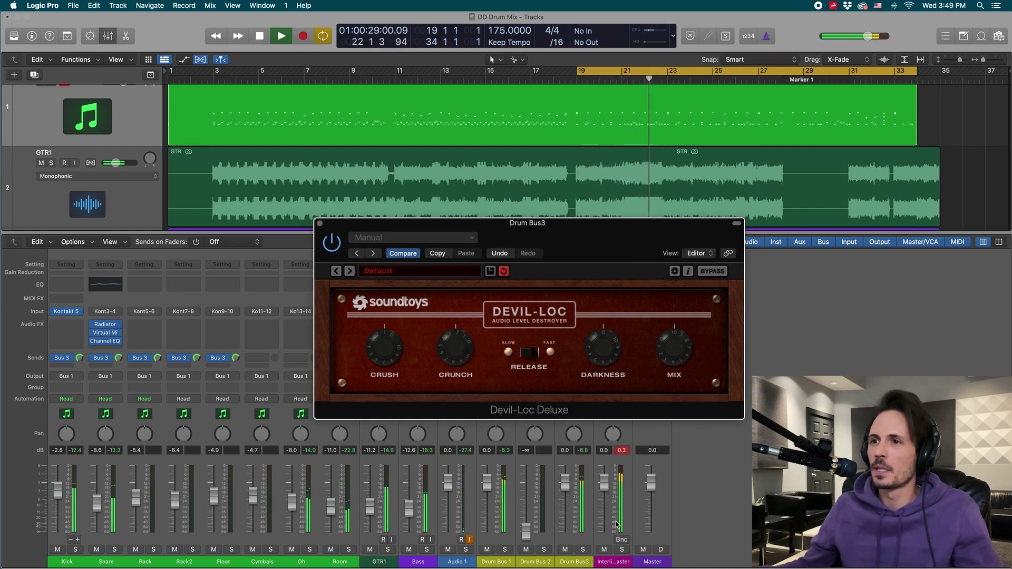
pyautogui.moveTo(487, 483); pyautogui.dragTo(487, 512)
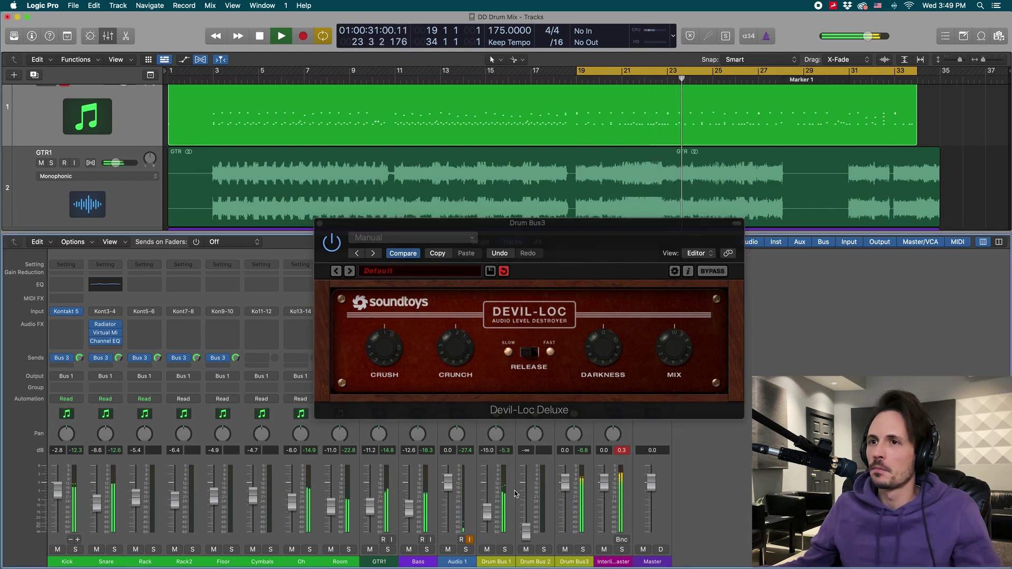
pyautogui.click(654, 378)
pyautogui.press('space')
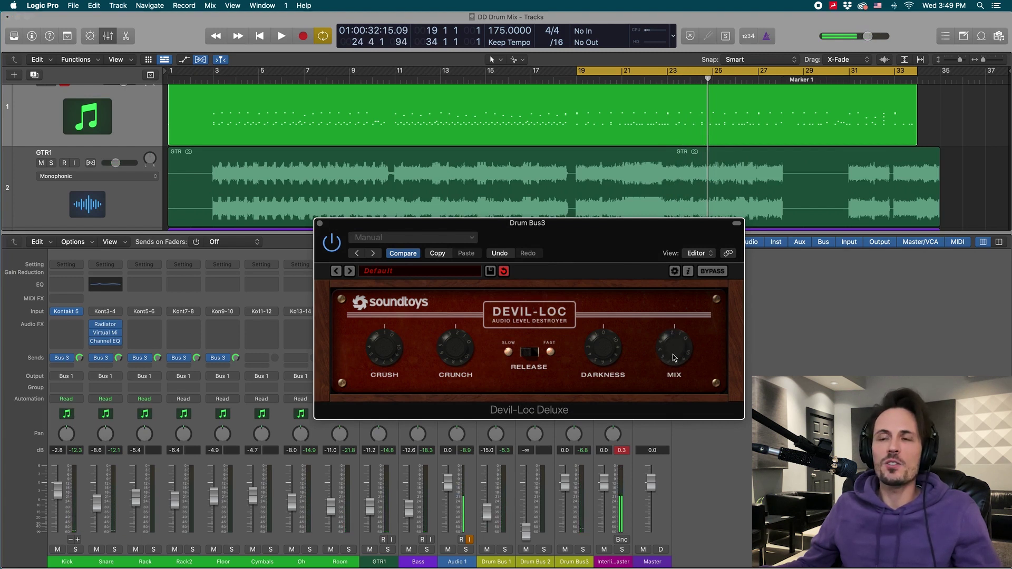
pyautogui.press('space')
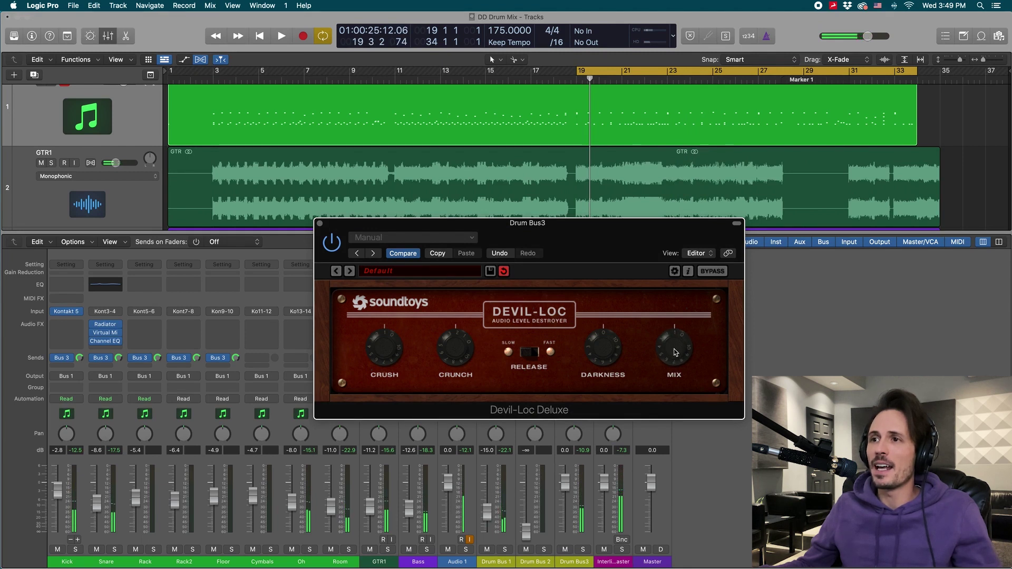
pyautogui.press('space')
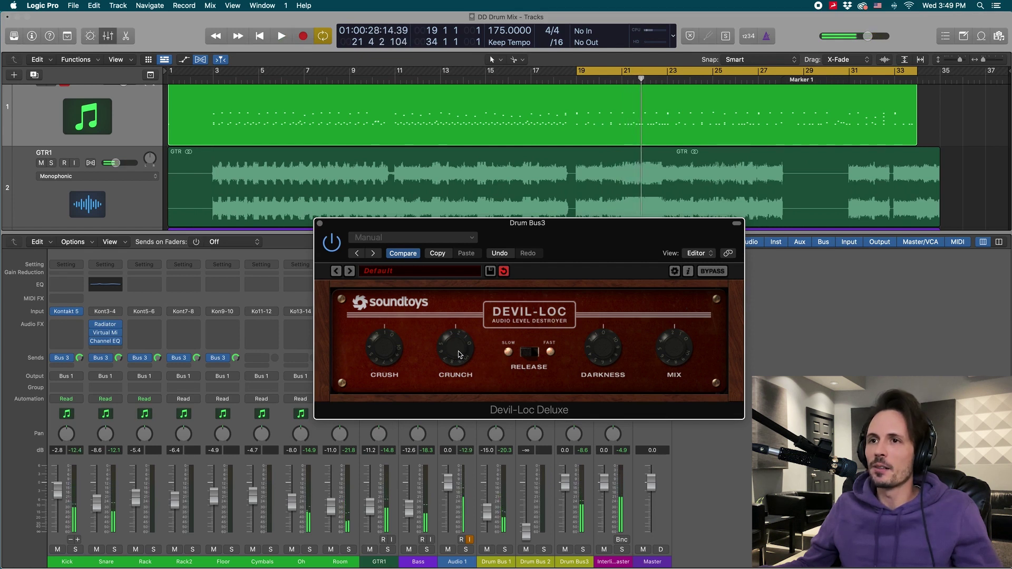
pyautogui.press('space')
# Reset the Drum Bus 1 fader to 0.0 dB and lower Drum Bus3 to -9.8 dB while the mix plays
pyautogui.click(487, 515)
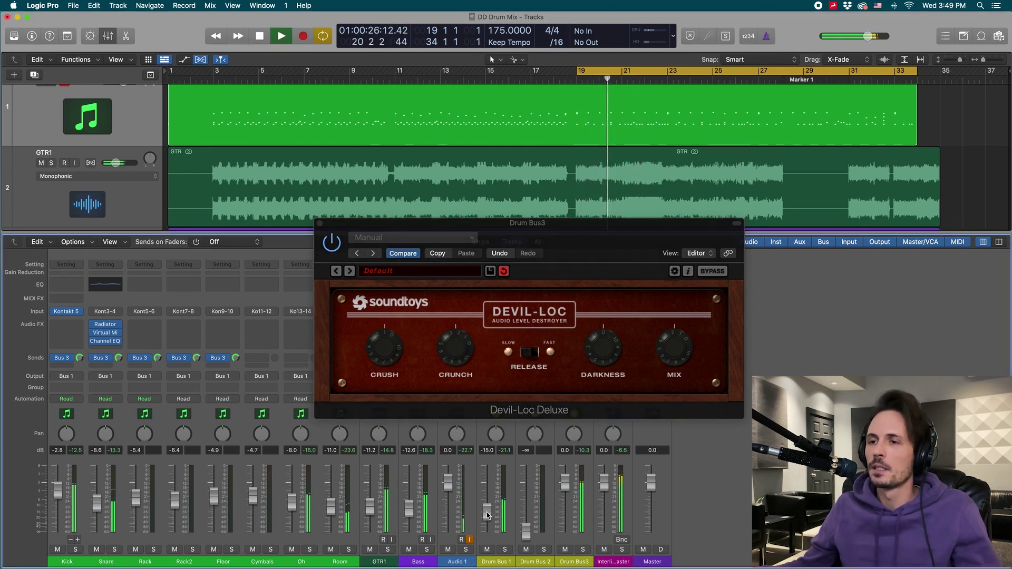
pyautogui.press('space')
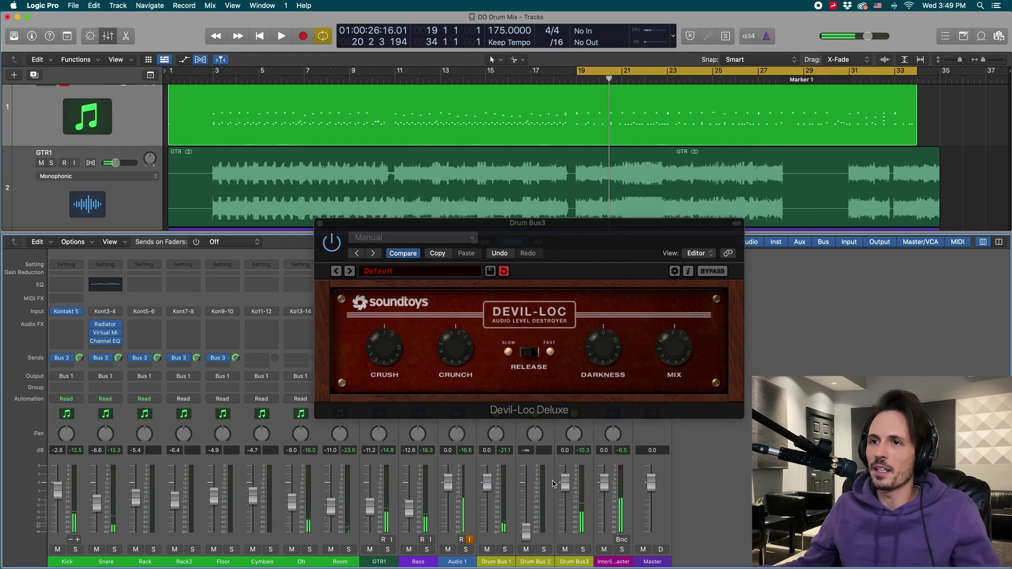
pyautogui.press('space')
pyautogui.moveTo(565, 484); pyautogui.dragTo(563, 516)
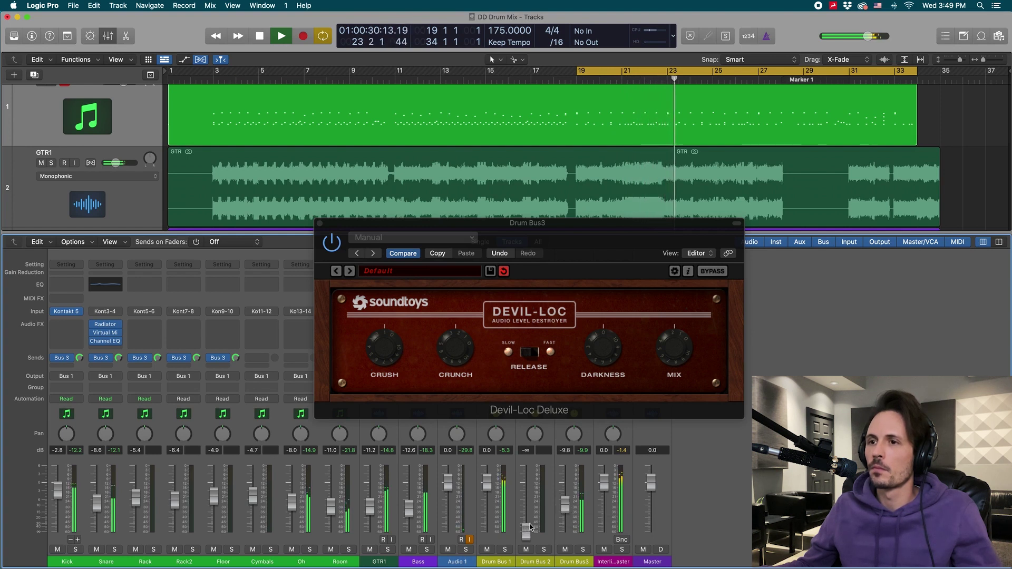
# Stop playback, set the Kick channel's Bus 3 send to -6.3 dB, and resume playing the mix
pyautogui.press('space')
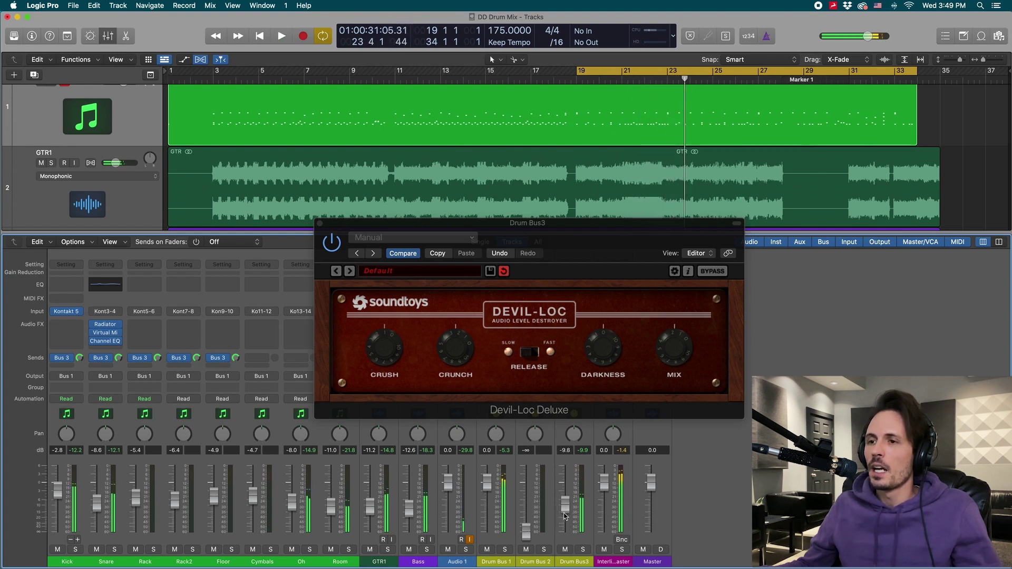
pyautogui.click(587, 433)
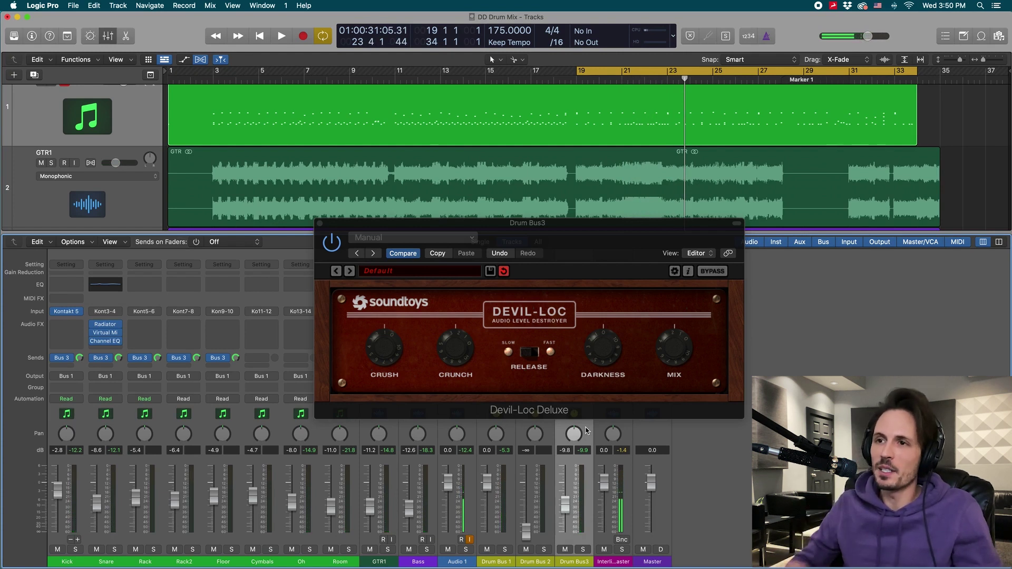
pyautogui.click(77, 418)
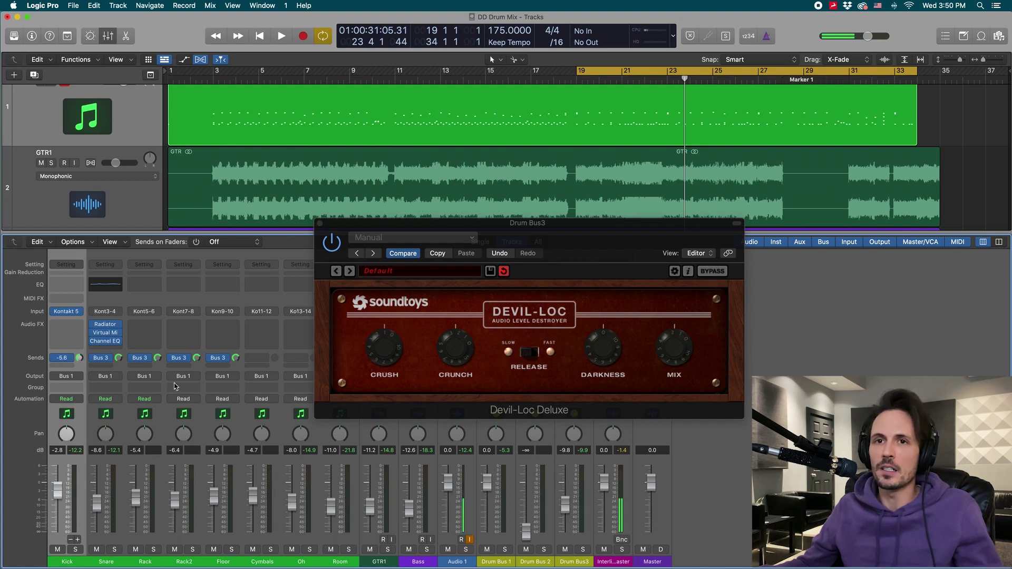
pyautogui.press('space')
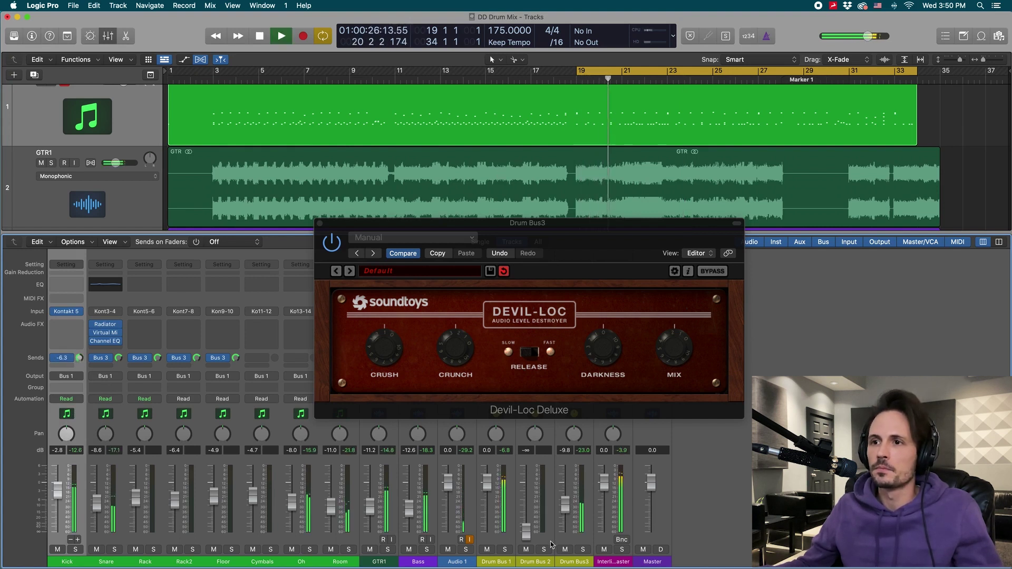
# Pull the Drum Bus3 fader down to -∞, stop playback, and close the Devil-Loc Deluxe window
pyautogui.moveTo(565, 511); pyautogui.dragTo(565, 510)
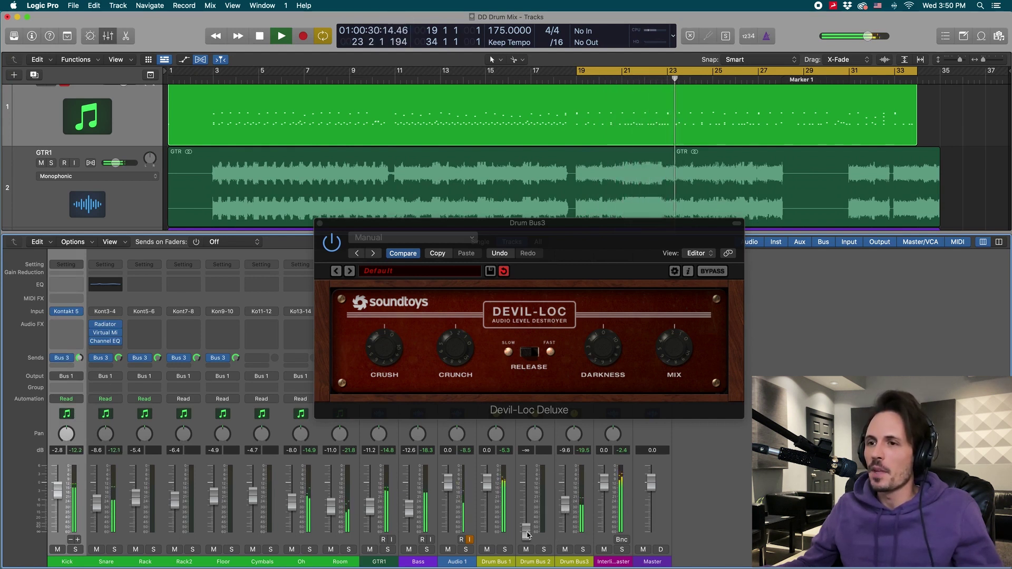
pyautogui.moveTo(565, 504); pyautogui.dragTo(569, 510)
pyautogui.press('space')
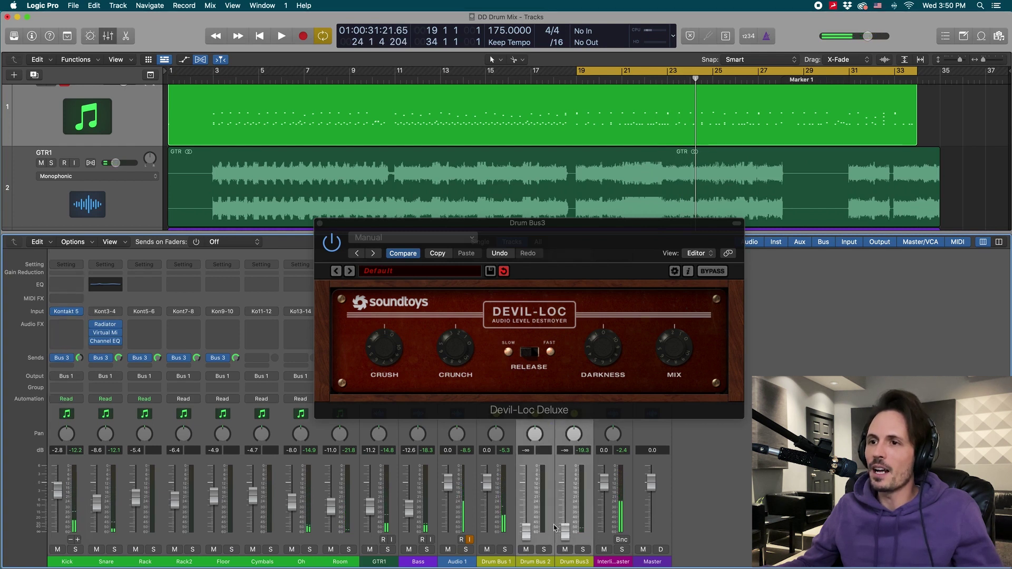
pyautogui.click(320, 224)
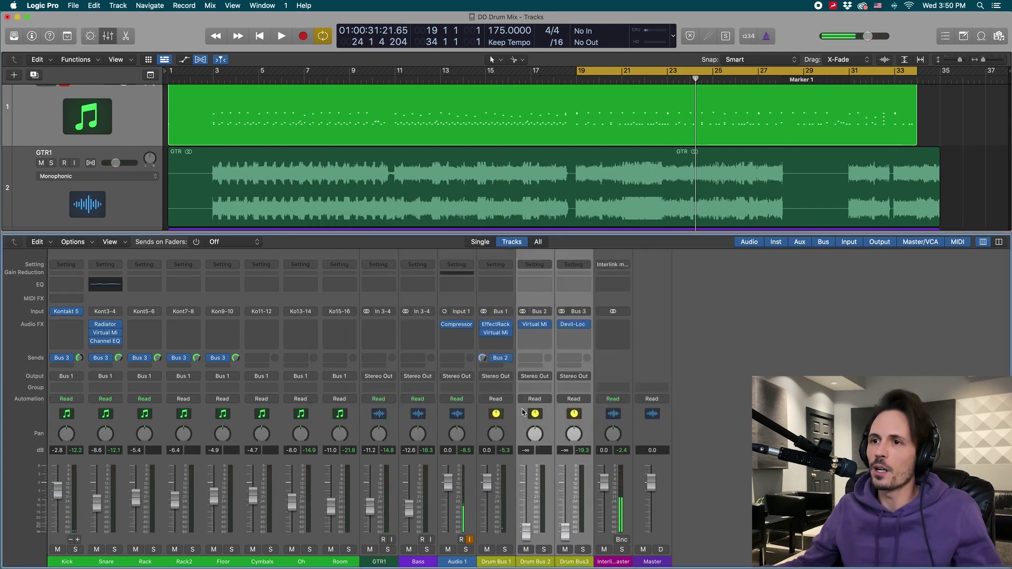
# While the mix plays, raise Drum Bus3 to -10.0 dB and Drum Bus 2 to -10.8 dB, and lower the Kick to -4.7 dB
pyautogui.press('space')
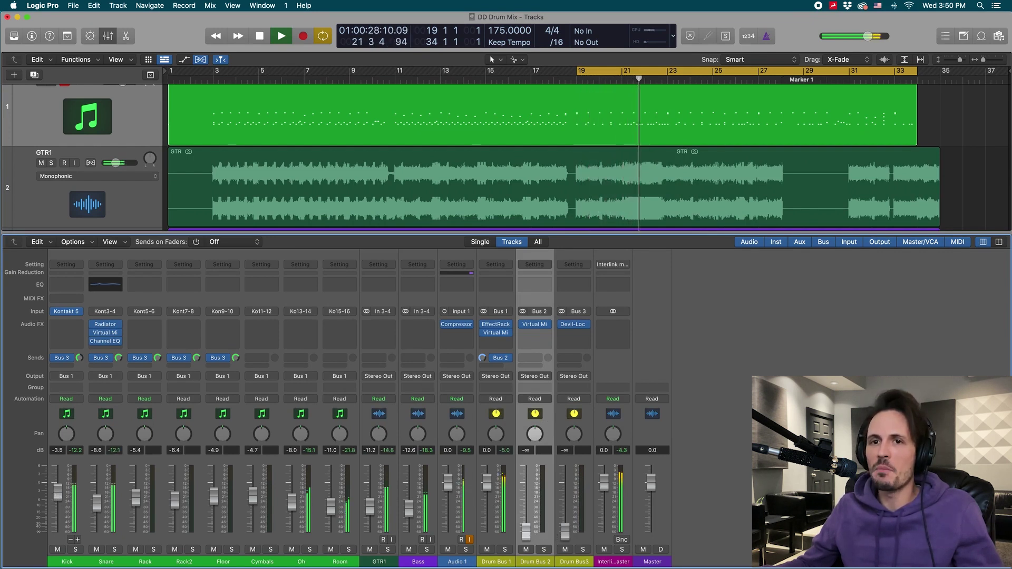
pyautogui.click(575, 419)
pyautogui.click(547, 420)
pyautogui.click(576, 420)
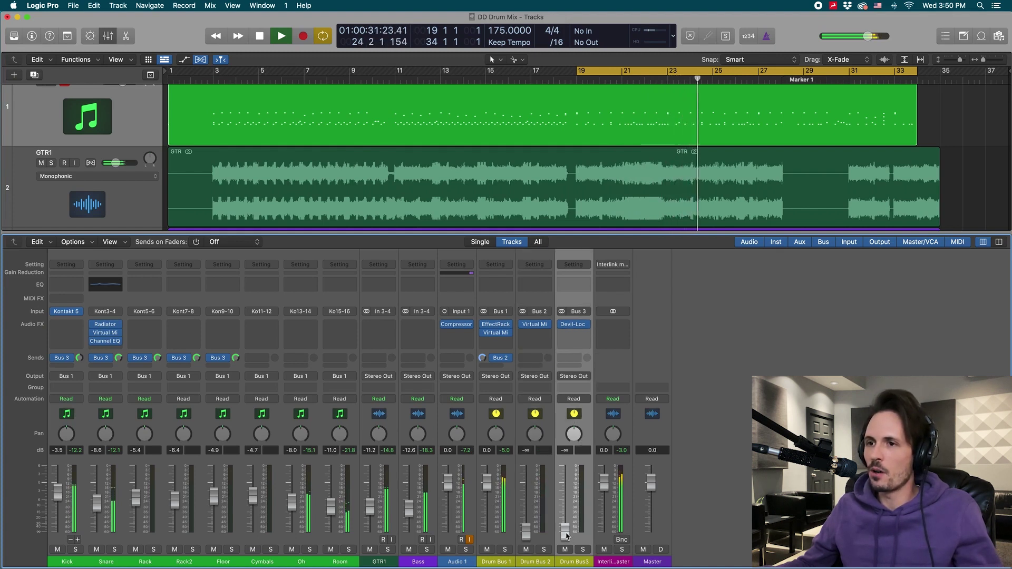
pyautogui.moveTo(565, 533); pyautogui.dragTo(568, 513)
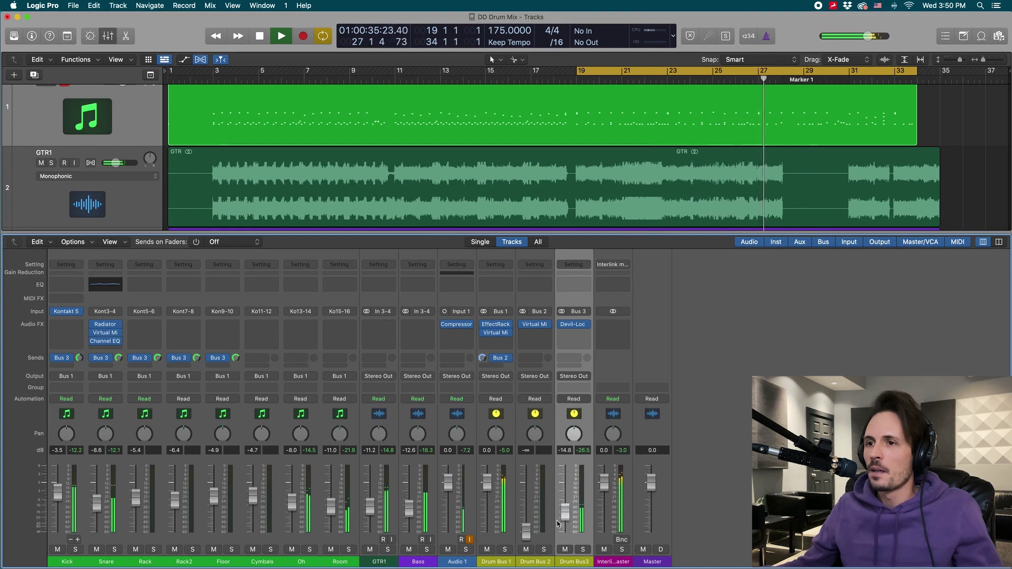
pyautogui.click(526, 533)
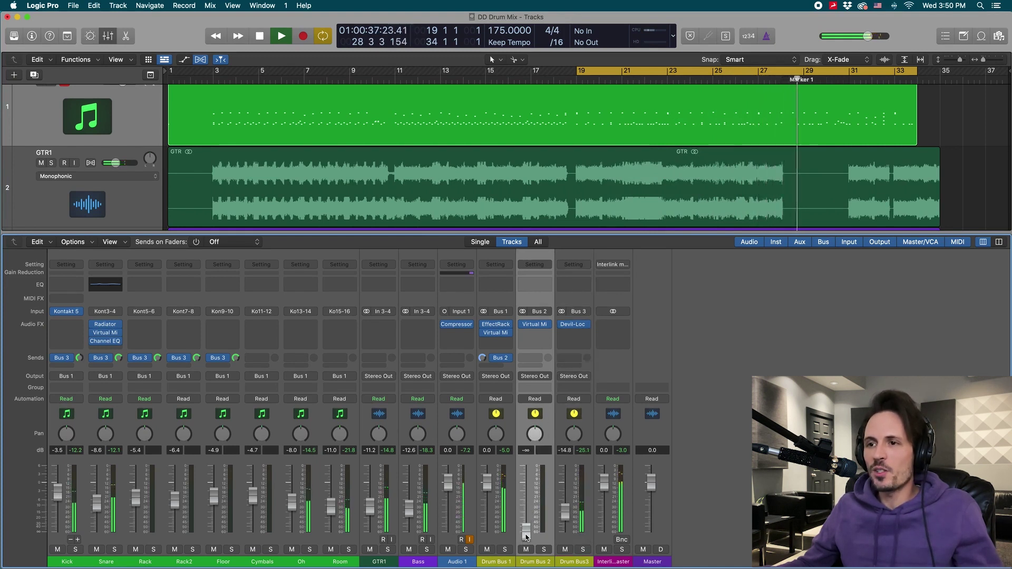
pyautogui.moveTo(526, 537)
pyautogui.mouseDown()
pyautogui.moveTo(527, 510)
pyautogui.moveTo(566, 512)
pyautogui.mouseUp()
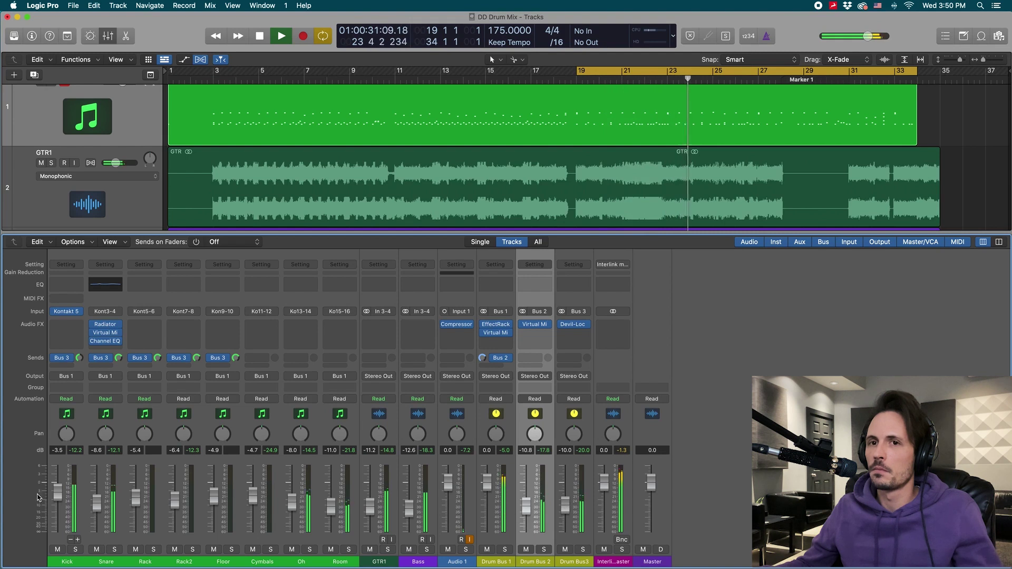
pyautogui.moveTo(58, 494); pyautogui.dragTo(62, 504)
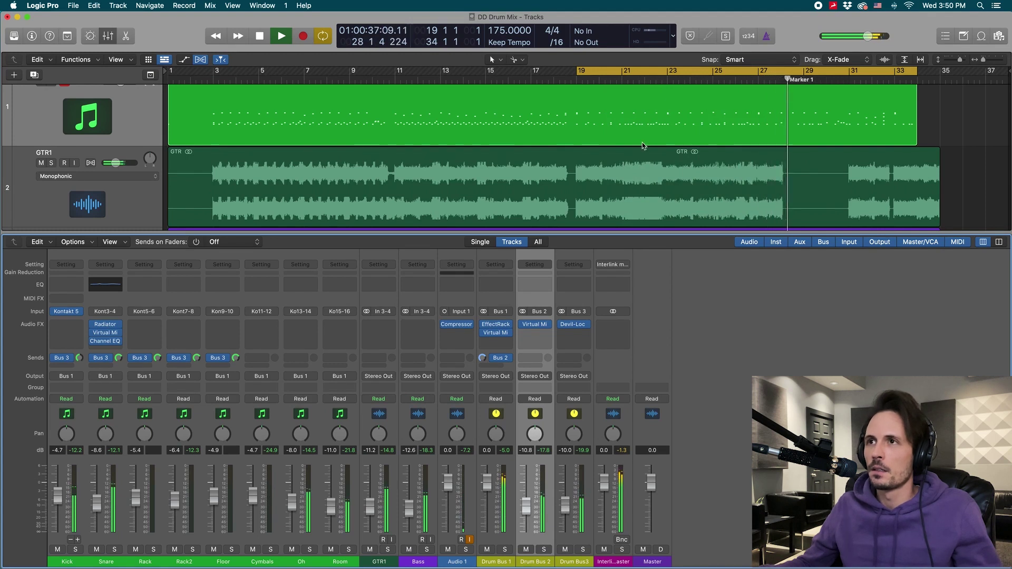
# Stop playback, turn off the cycle range, and play the song from about bar 2
pyautogui.press('space')
pyautogui.click(679, 70)
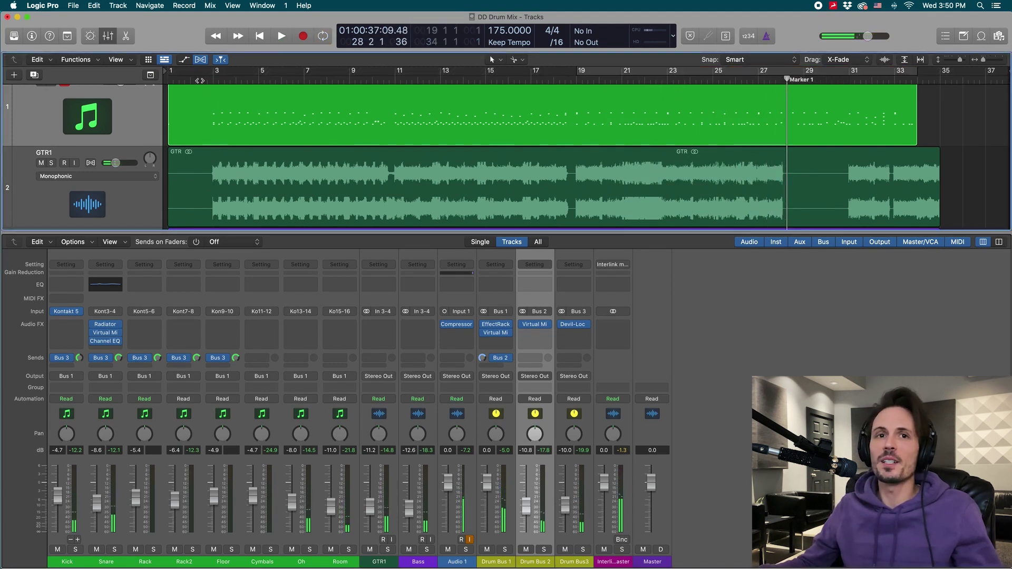
pyautogui.click(200, 81)
pyautogui.press('space')
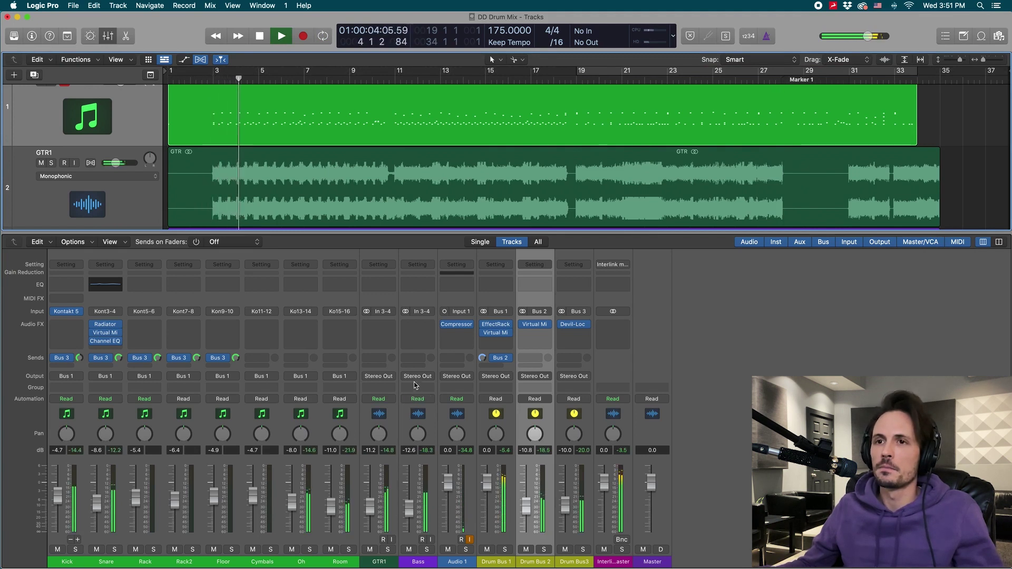
# During playback, set the Kick to -4.5 dB and the Snare to -12.8 dB, and lower all three drum buses together by 2 dB
pyautogui.click(349, 422)
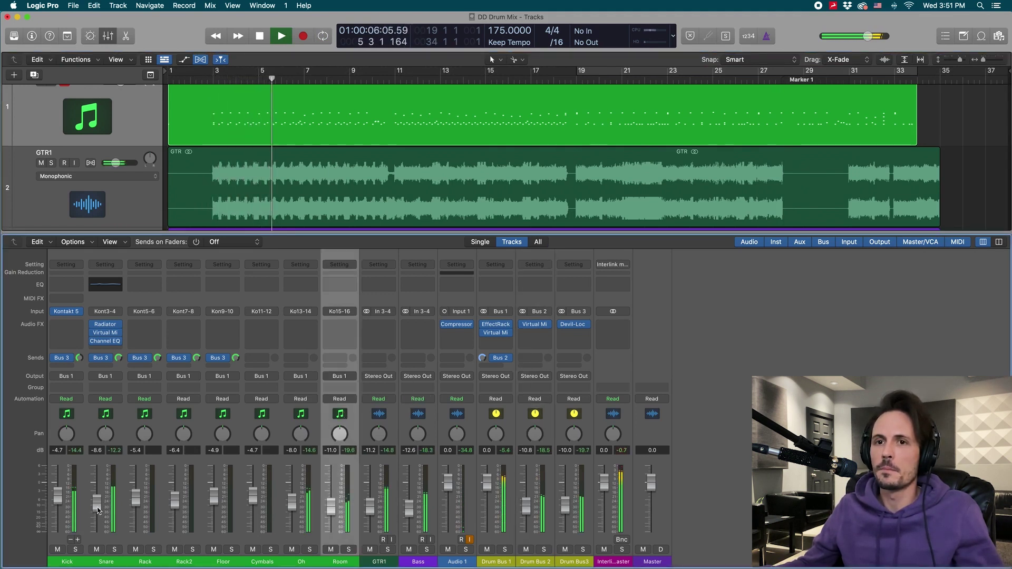
pyautogui.moveTo(98, 506); pyautogui.dragTo(58, 497)
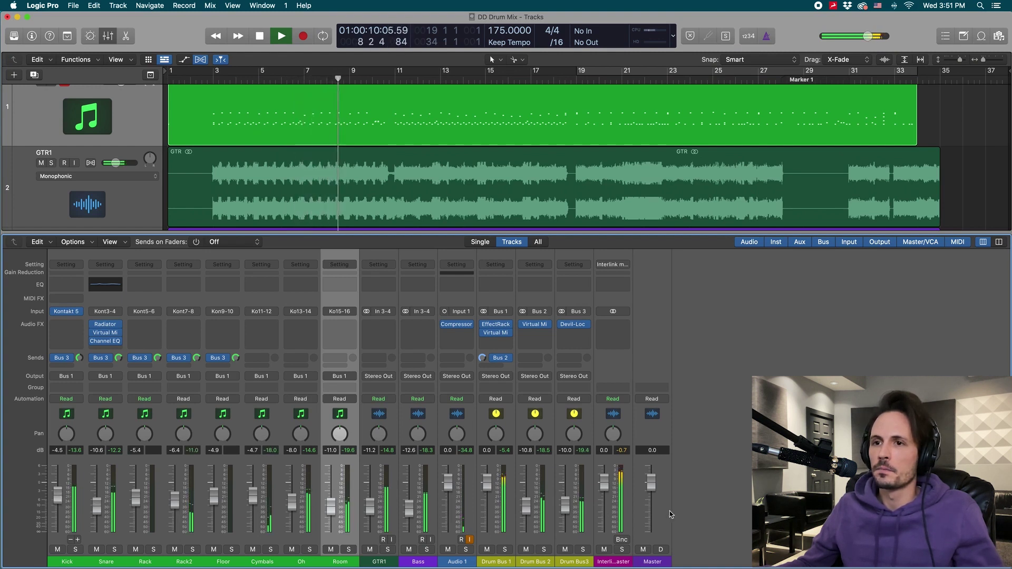
pyautogui.moveTo(510, 409); pyautogui.dragTo(562, 414)
pyautogui.moveTo(486, 490); pyautogui.dragTo(488, 491)
pyautogui.moveTo(97, 507); pyautogui.dragTo(97, 511)
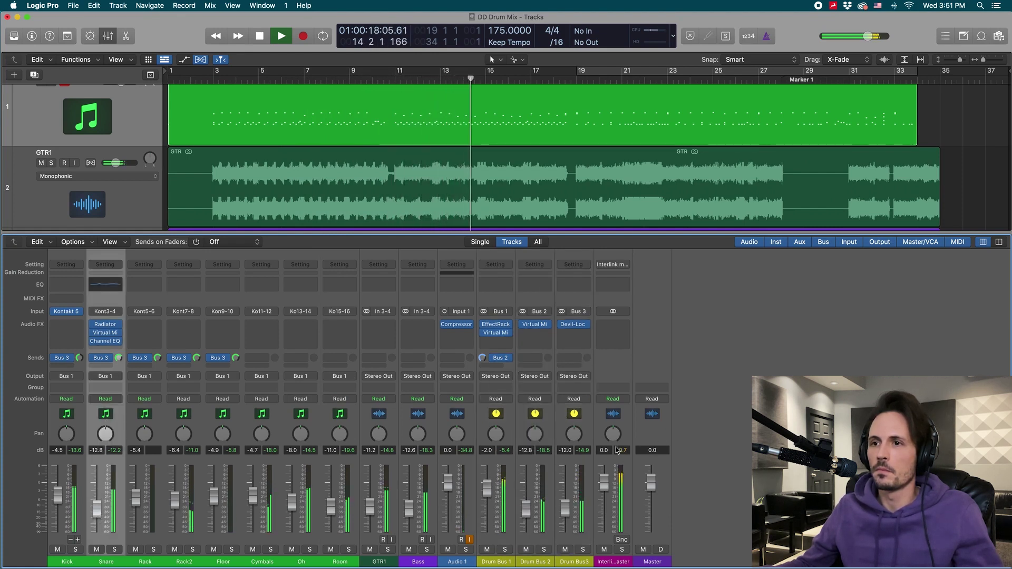
# Fine-tune Drum Bus3 to -11.8 dB and the Snare to -12.0 dB while listening, and stop playback
pyautogui.moveTo(512, 421); pyautogui.dragTo(567, 509)
pyautogui.click(567, 510)
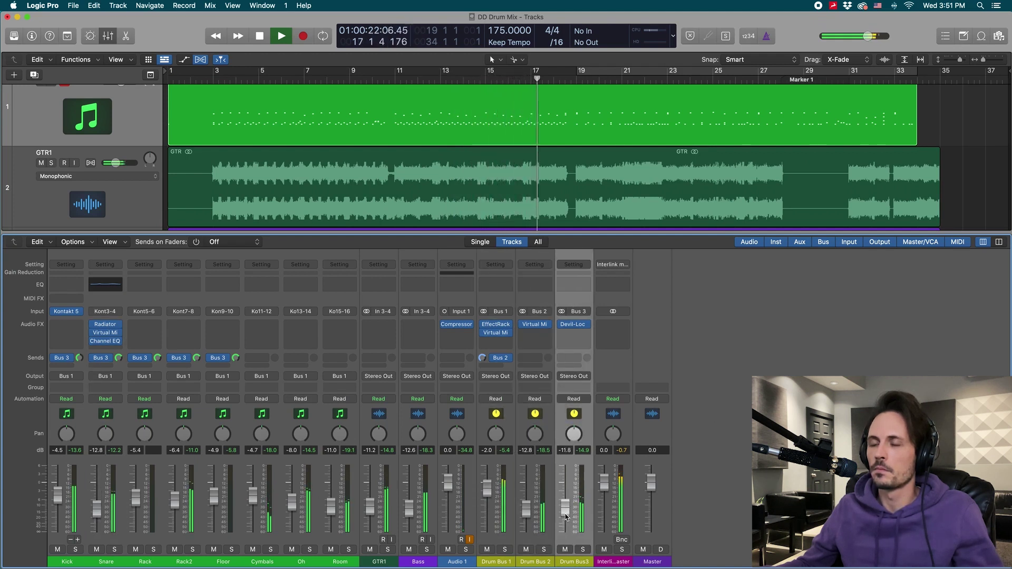
pyautogui.click(717, 395)
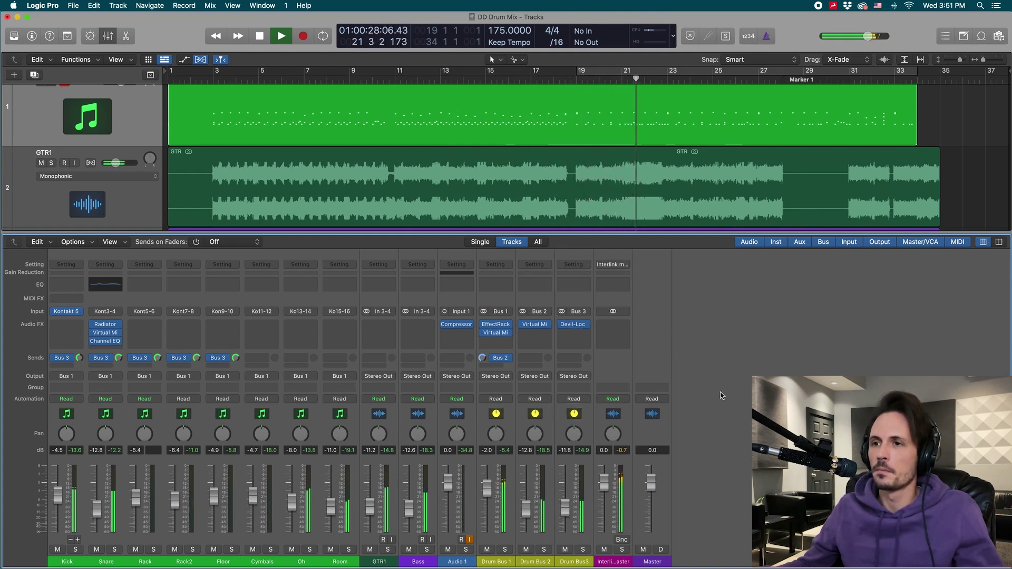
pyautogui.moveTo(92, 516); pyautogui.dragTo(97, 517)
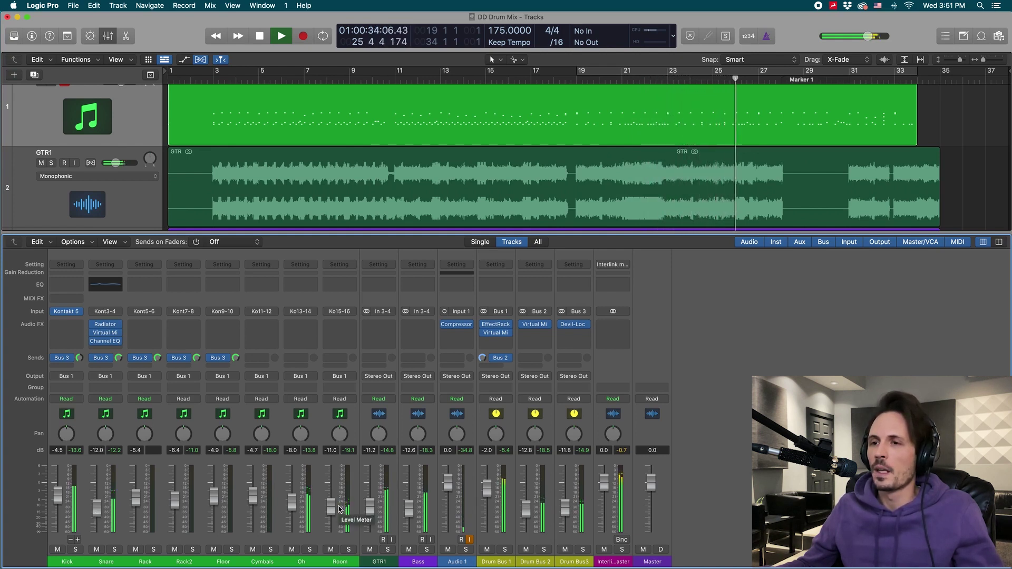
pyautogui.press('space')
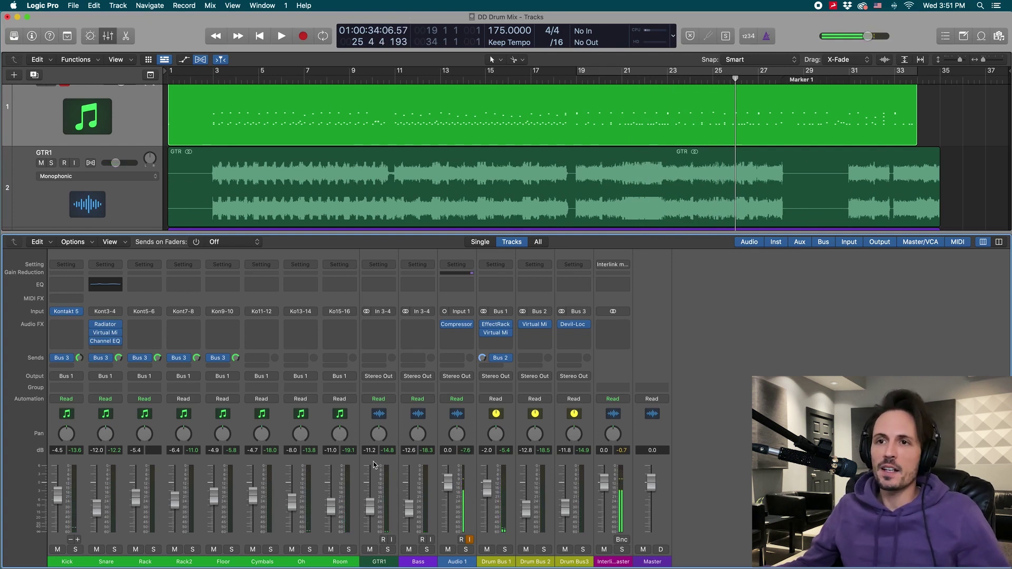
# Open Kontakt from the Kick channel and route the snare's Room output to st.10, keeping the mixer channels uncovered
pyautogui.click(341, 418)
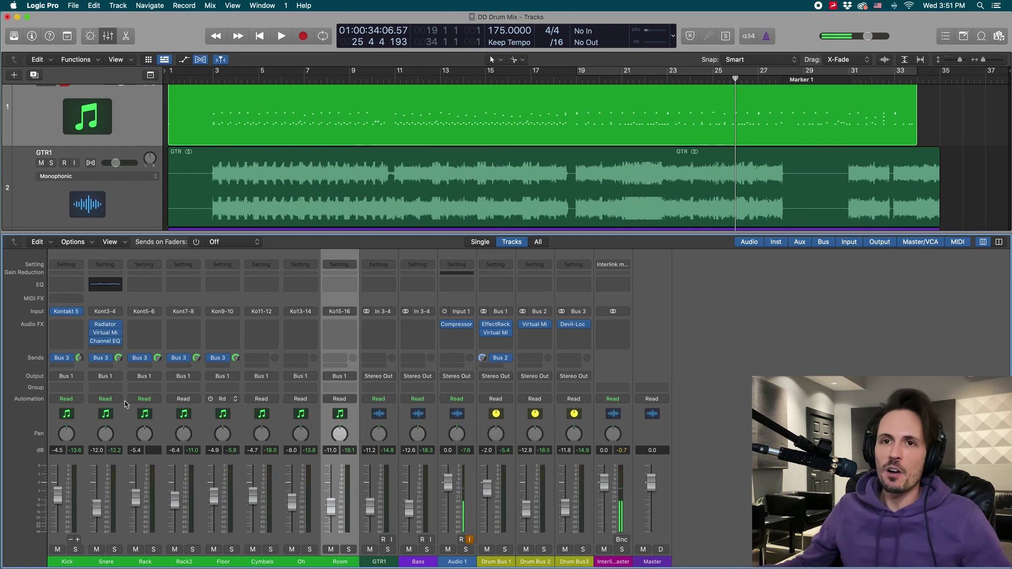
pyautogui.click(67, 313)
pyautogui.moveTo(704, 144); pyautogui.dragTo(624, 134)
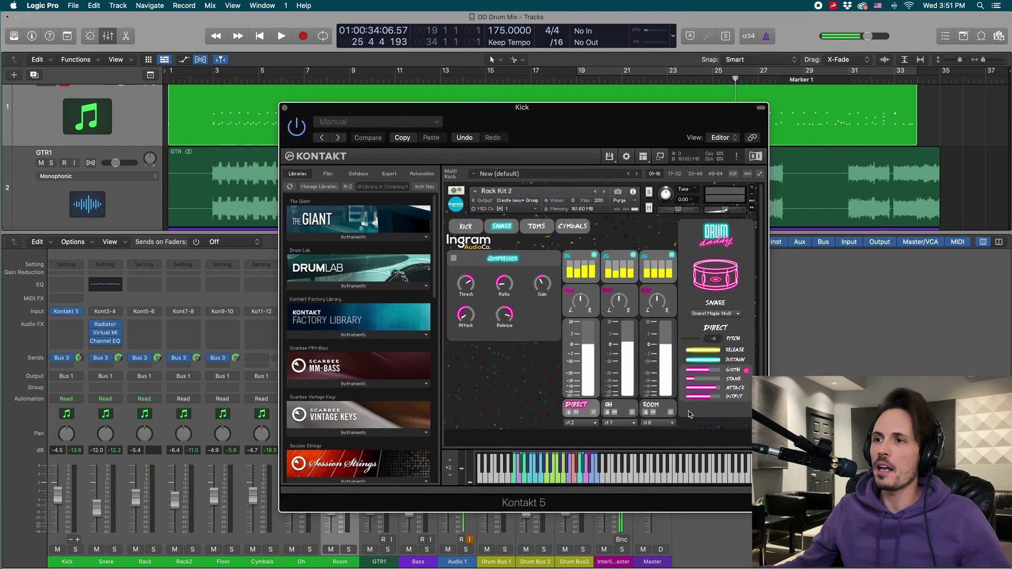
pyautogui.click(669, 424)
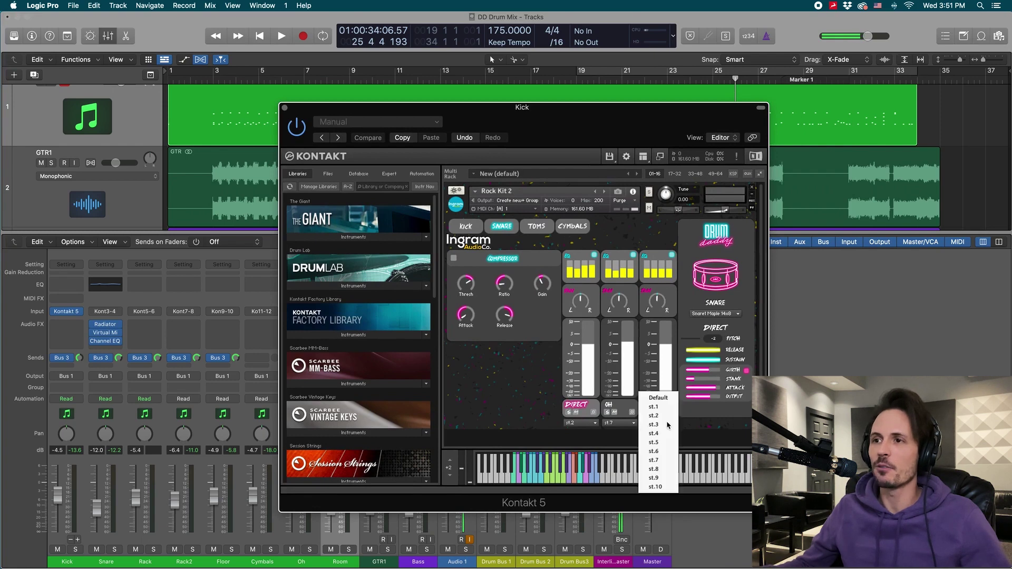
pyautogui.click(655, 487)
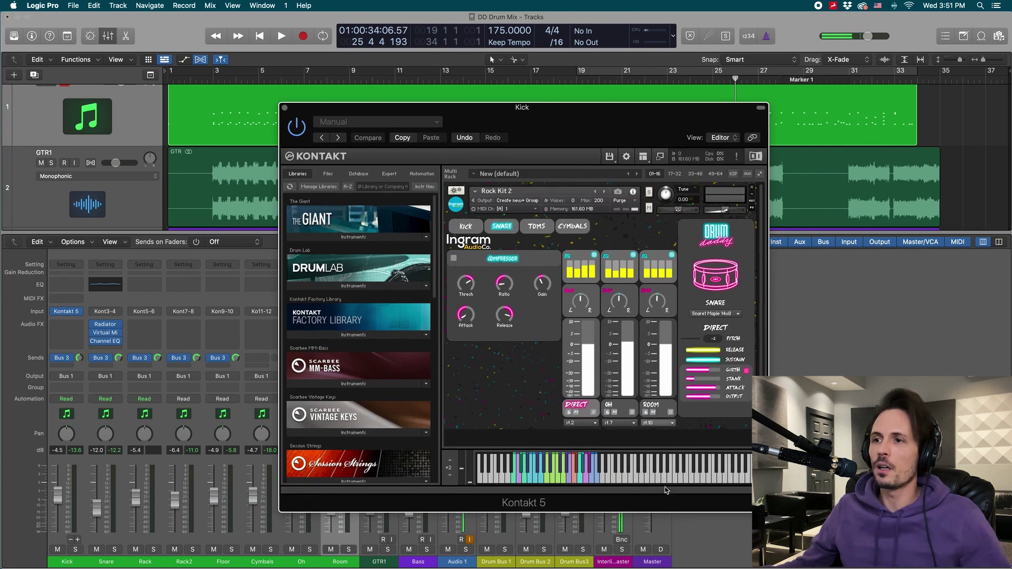
pyautogui.moveTo(509, 120); pyautogui.dragTo(626, 103)
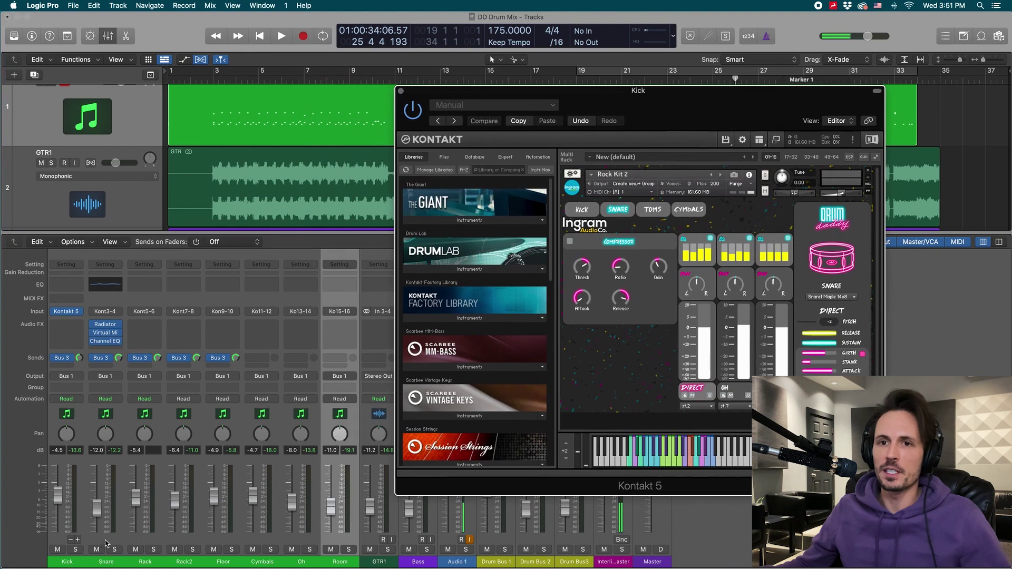
# Add an aux channel for Kontakt outputs 17-18, reroute the snare's Room output to it, and test it by playing the snare
pyautogui.click(78, 540)
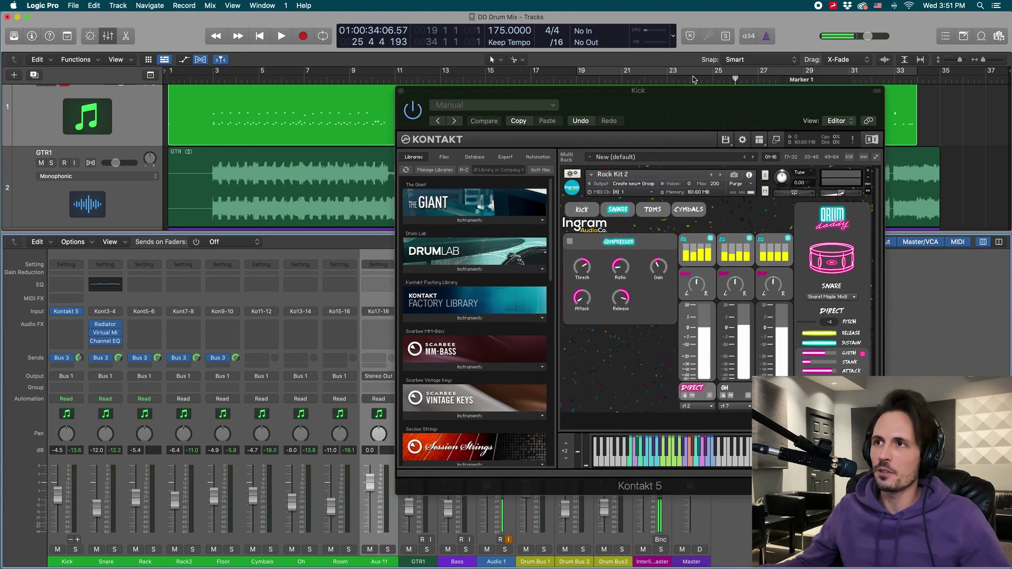
pyautogui.moveTo(685, 104); pyautogui.dragTo(748, 78)
pyautogui.click(706, 439)
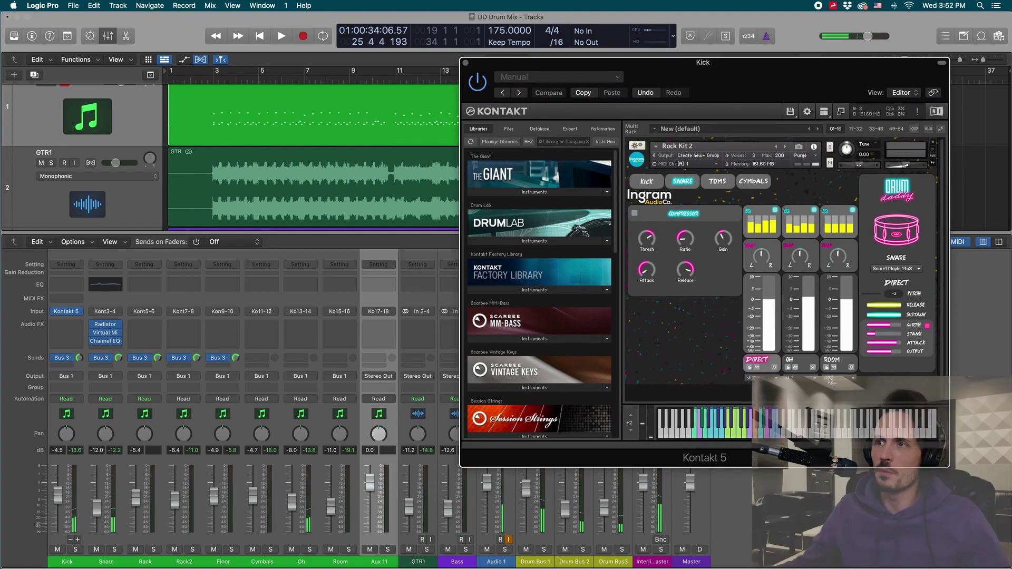
pyautogui.click(856, 380)
pyautogui.click(850, 433)
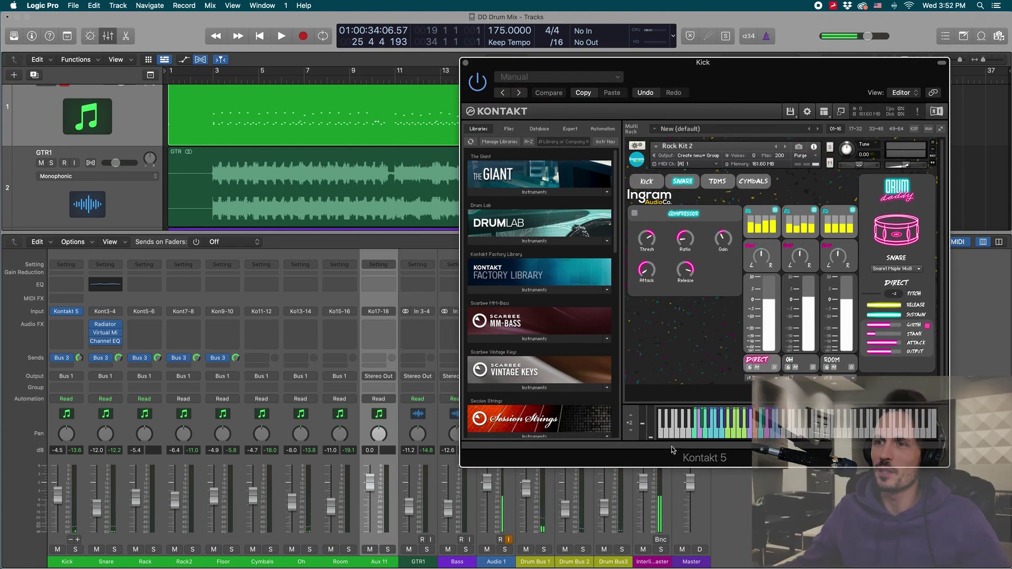
pyautogui.click(706, 438)
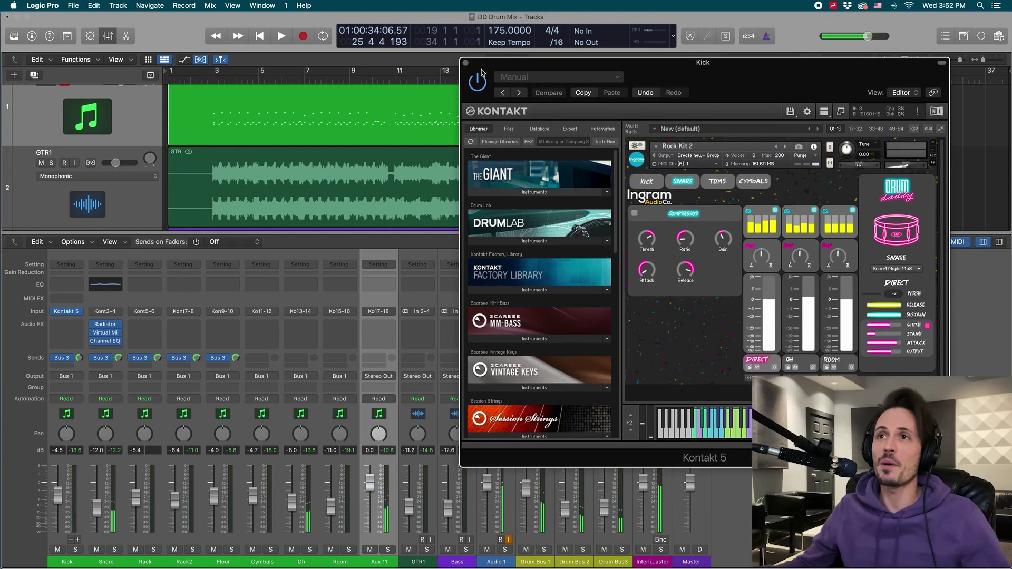
# Close Kontakt, route the new aux channel's output to Bus 1, and rename the channel Snare Room
pyautogui.click(465, 63)
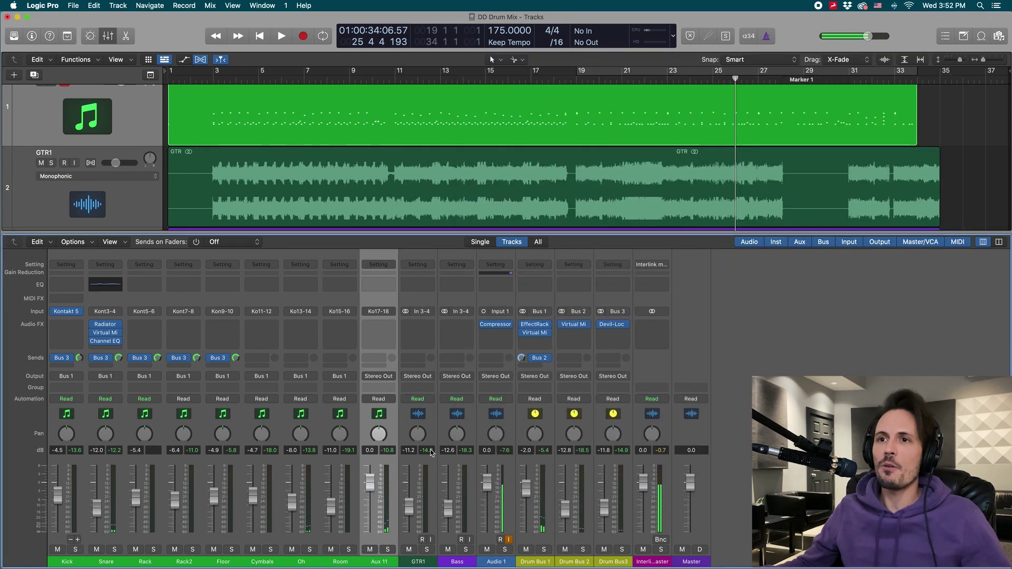
pyautogui.click(377, 377)
pyautogui.moveTo(390, 413)
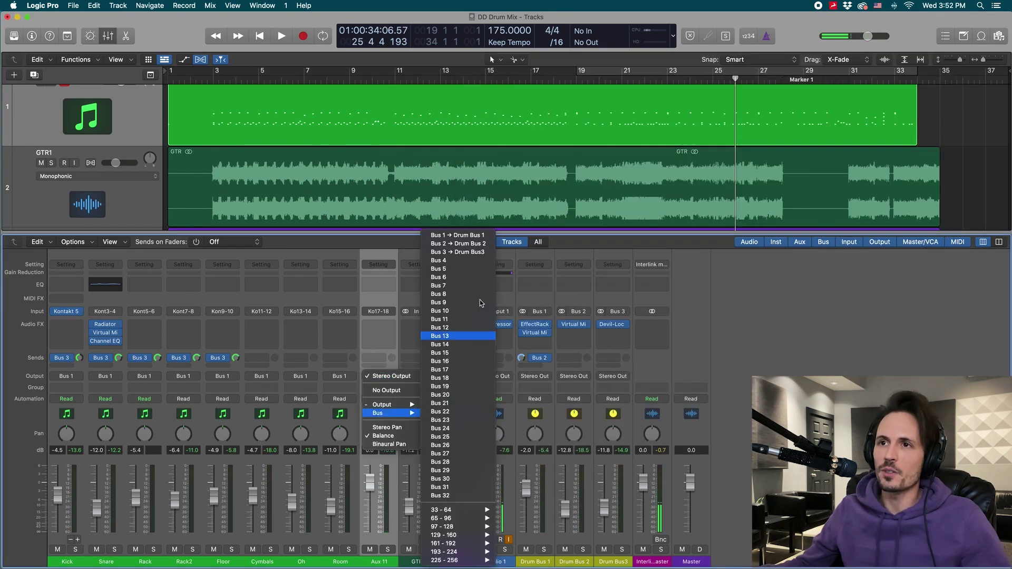
pyautogui.click(457, 235)
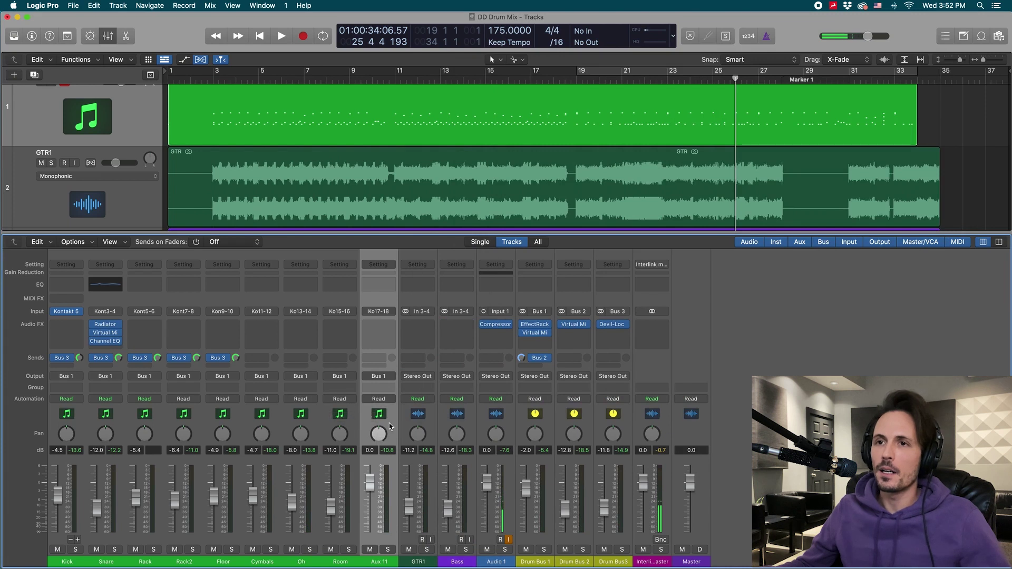
pyautogui.doubleClick(377, 562)
pyautogui.write('Snare Room')
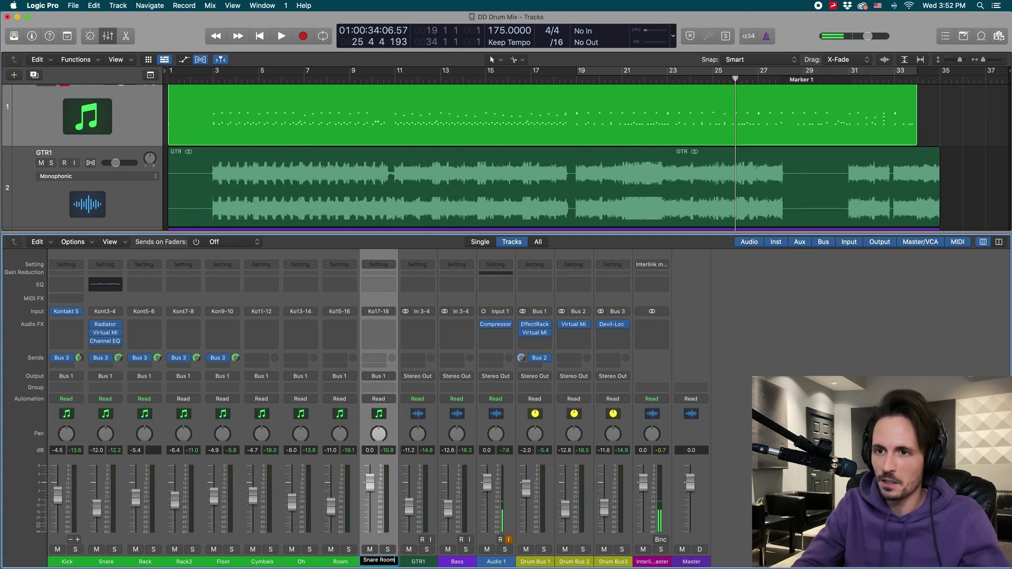
# Confirm the channel name, turn on cycle playback from bar 19, and raise the Snare Room level to 2.4 dB while listening
pyautogui.press('Return')
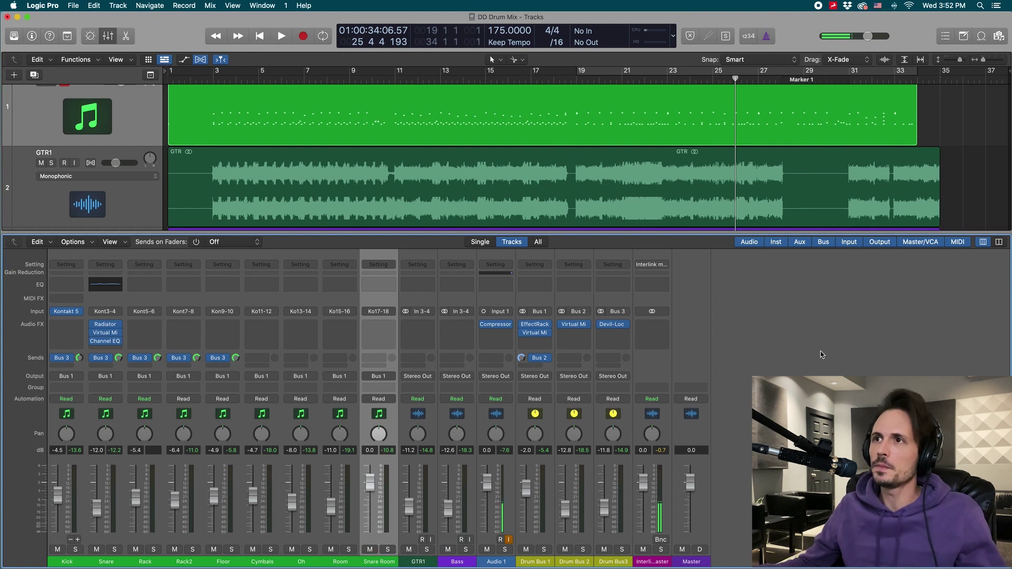
pyautogui.press('c')
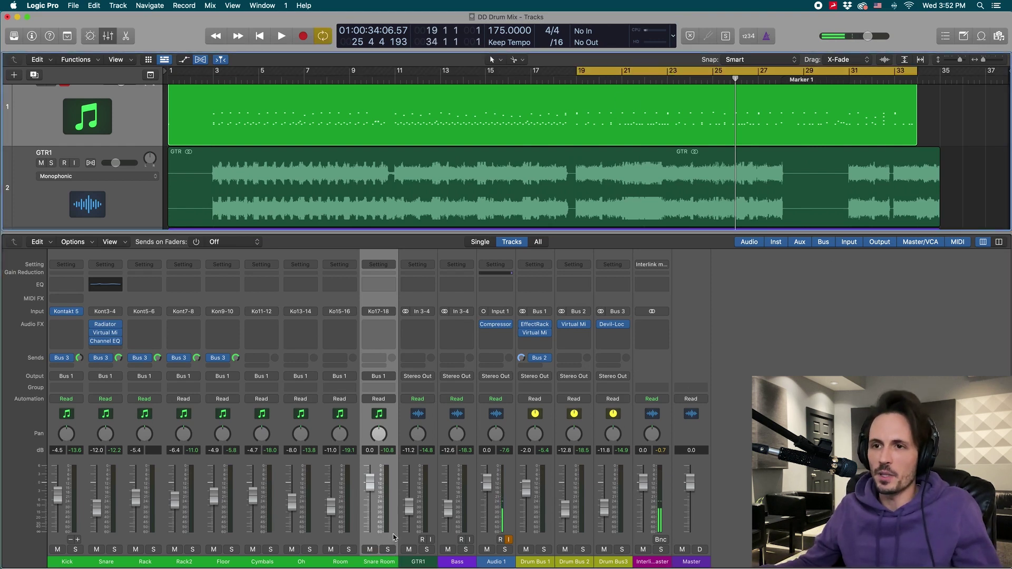
pyautogui.press('space')
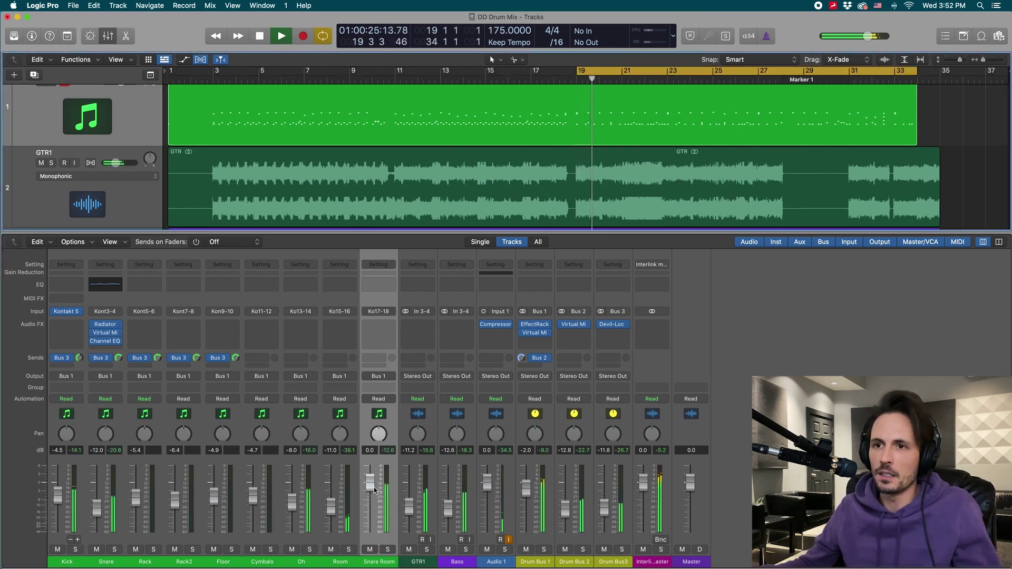
pyautogui.press('space')
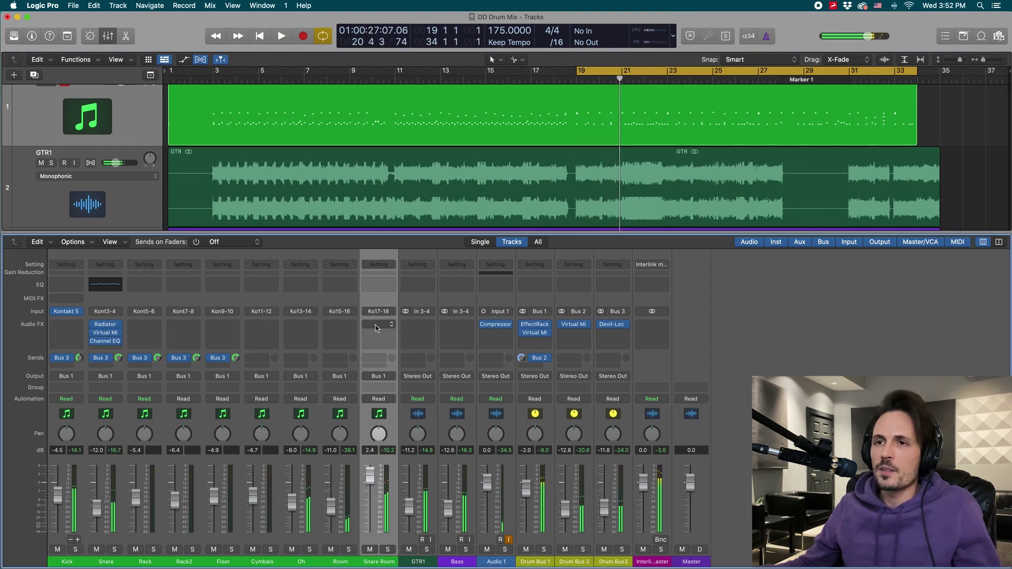
# Insert a Channel EQ on the Snare Room channel and place its window clear of the transport area
pyautogui.click(378, 327)
pyautogui.click(382, 354)
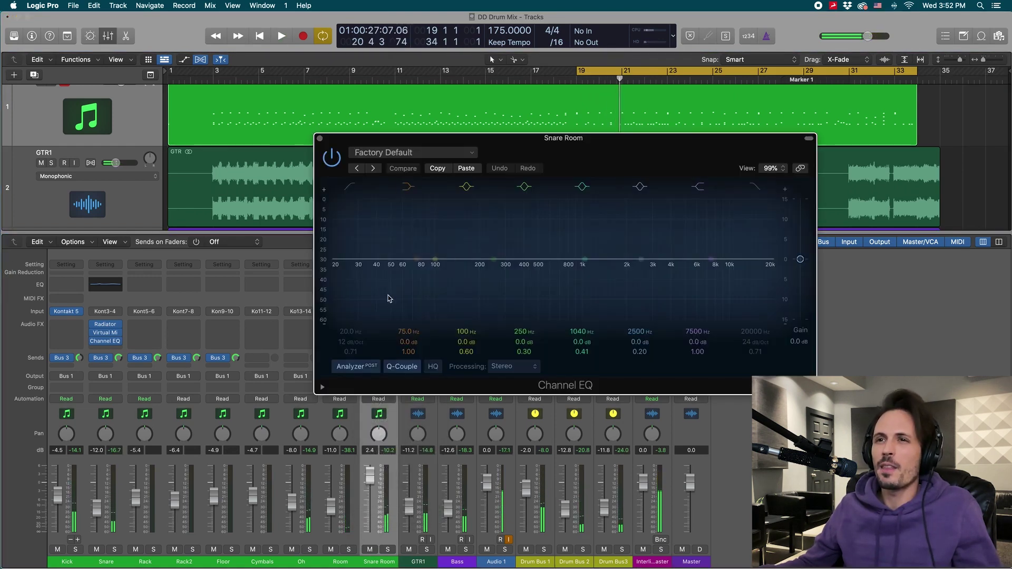
pyautogui.moveTo(655, 167); pyautogui.dragTo(649, 188)
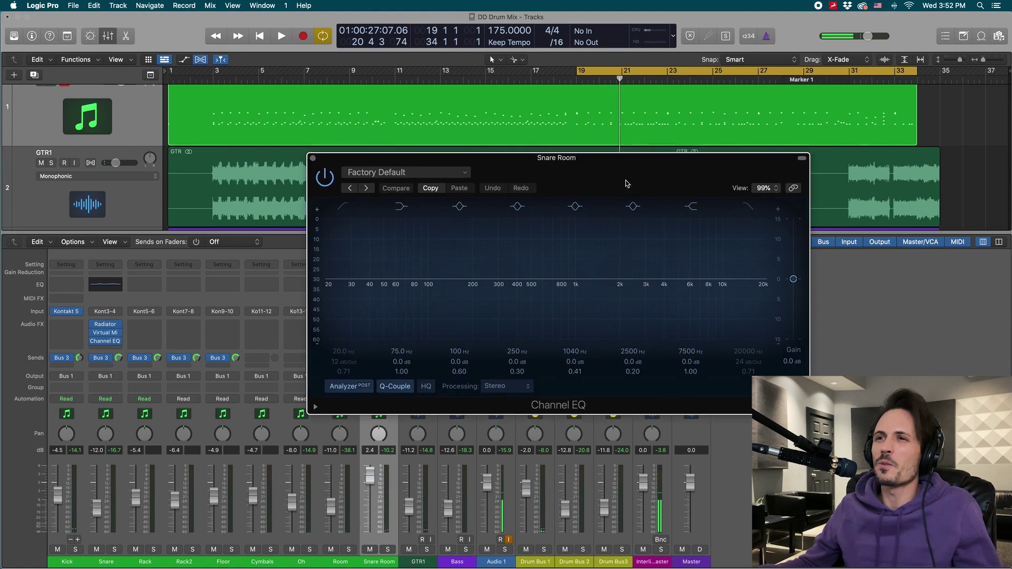
# Cut the Snare Room by 1.0 dB at 535 Hz with a Q of 0.83 during playback, and close the EQ
pyautogui.click(576, 280)
pyautogui.moveTo(502, 295); pyautogui.dragTo(514, 297)
pyautogui.press('space')
pyautogui.press('space')
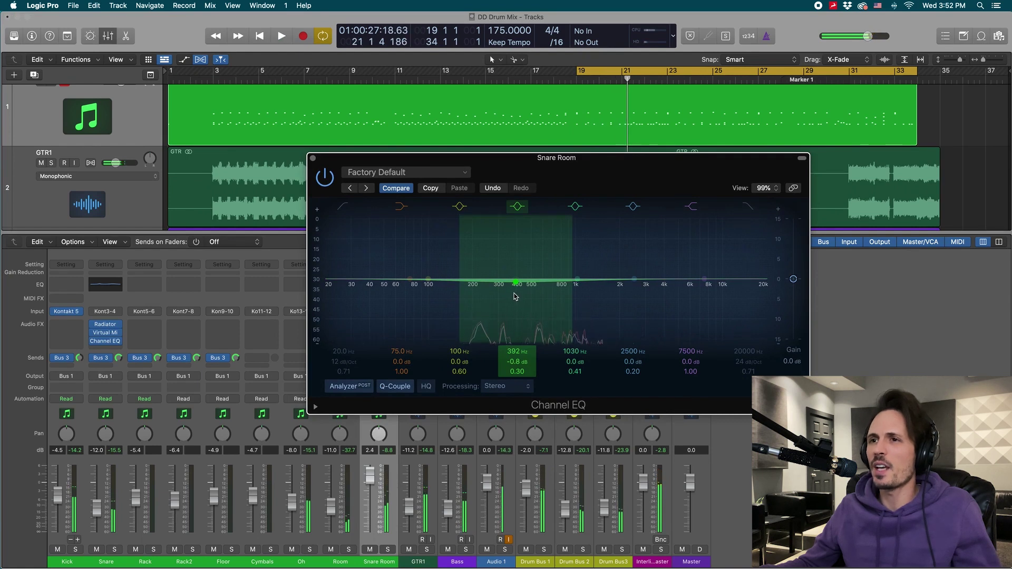
pyautogui.press('space')
pyautogui.moveTo(515, 296)
pyautogui.mouseDown()
pyautogui.moveTo(519, 283)
pyautogui.moveTo(495, 269)
pyautogui.moveTo(548, 266)
pyautogui.moveTo(464, 275)
pyautogui.moveTo(547, 269)
pyautogui.moveTo(522, 210)
pyautogui.moveTo(538, 304)
pyautogui.mouseUp()
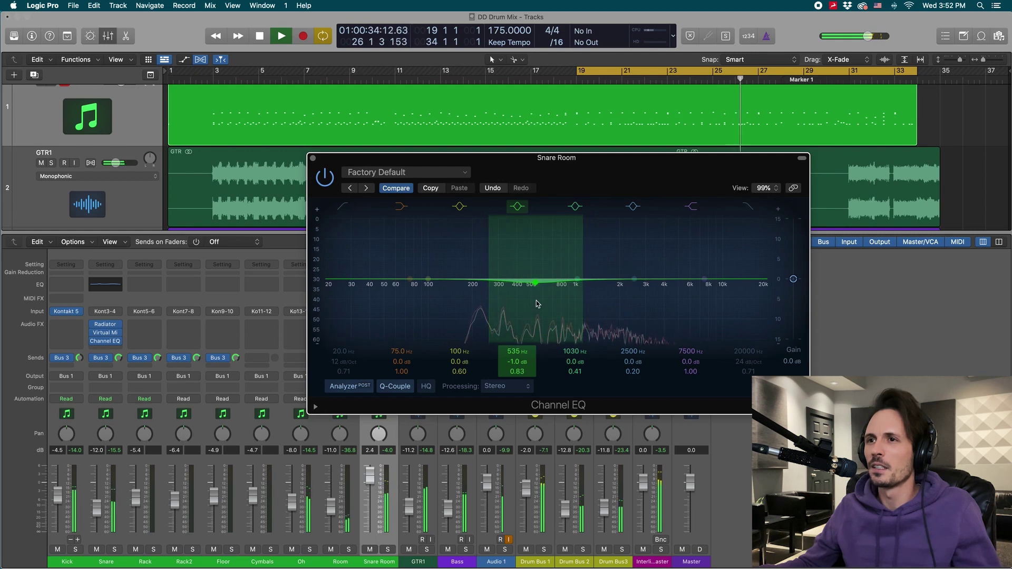
pyautogui.click(312, 158)
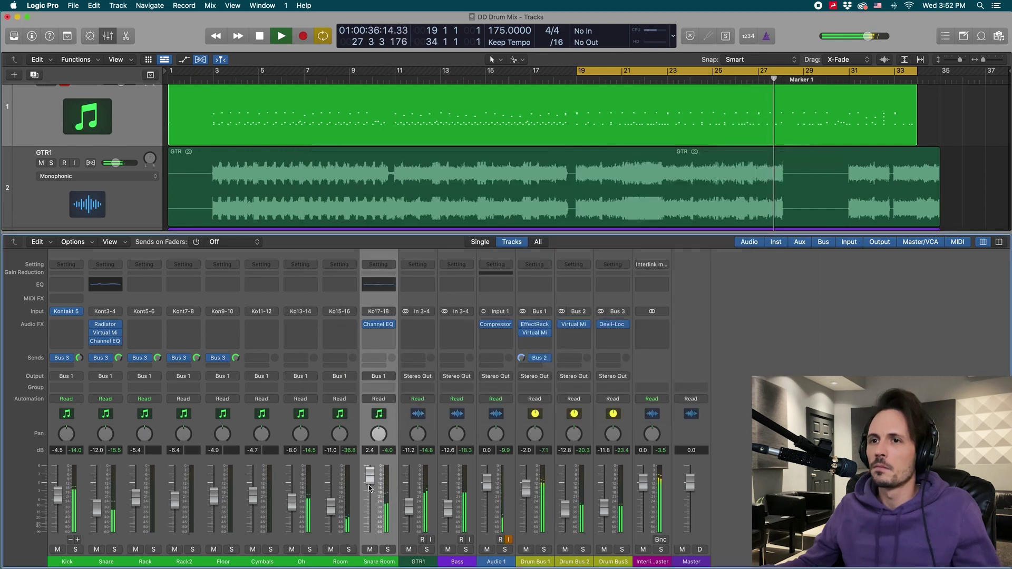
pyautogui.press('space')
# Insert Slate Digital's Virtual Mix Rack in stereo after the Channel EQ on the Snare Room channel
pyautogui.click(387, 325)
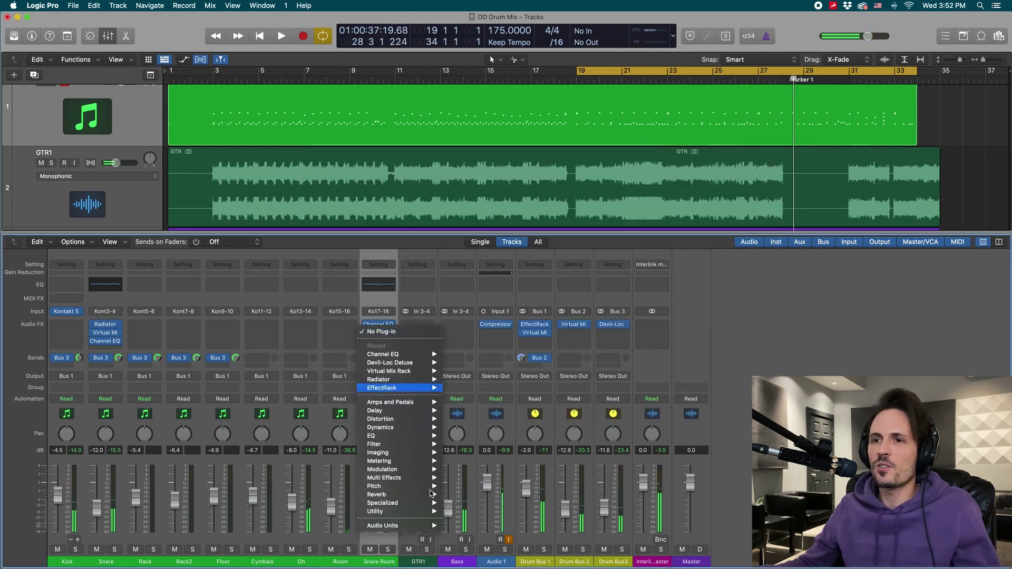
pyautogui.moveTo(390, 525)
pyautogui.moveTo(508, 495)
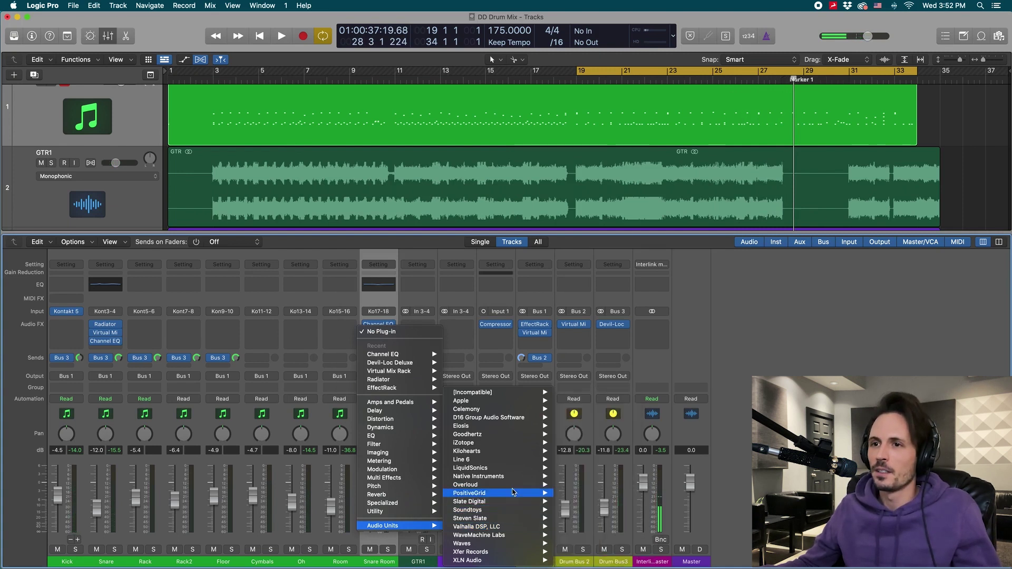
pyautogui.moveTo(605, 551)
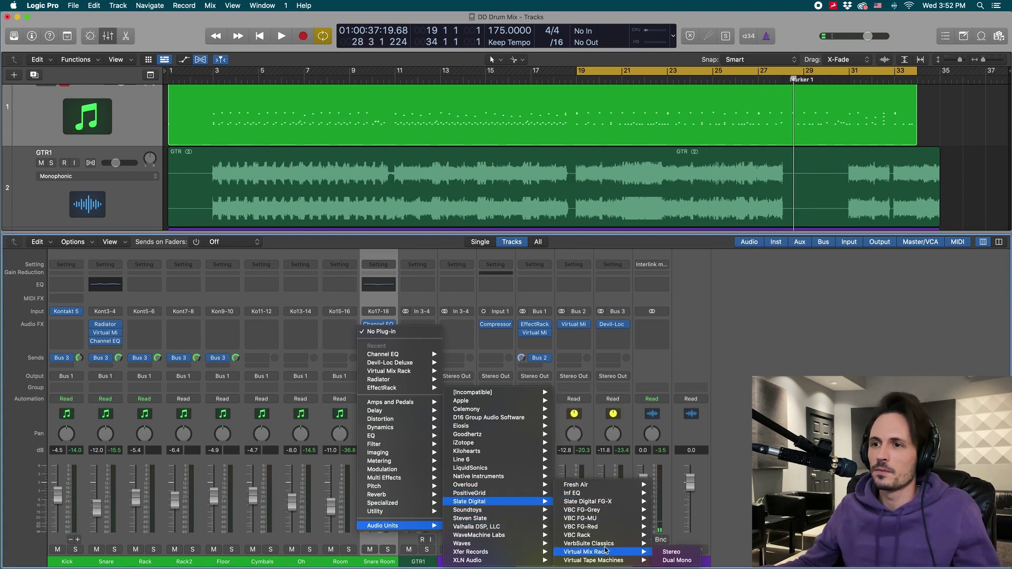
pyautogui.click(666, 554)
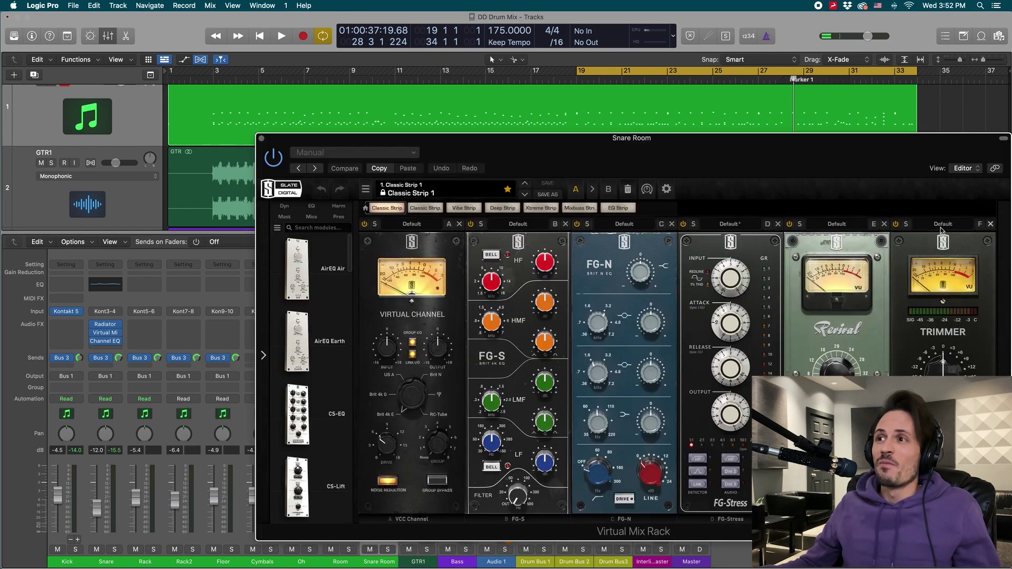
# Remove every rack module except FG-Stress and dial in its compression at the NUKE ratio while listening to the Snare Room alone
pyautogui.click(990, 223)
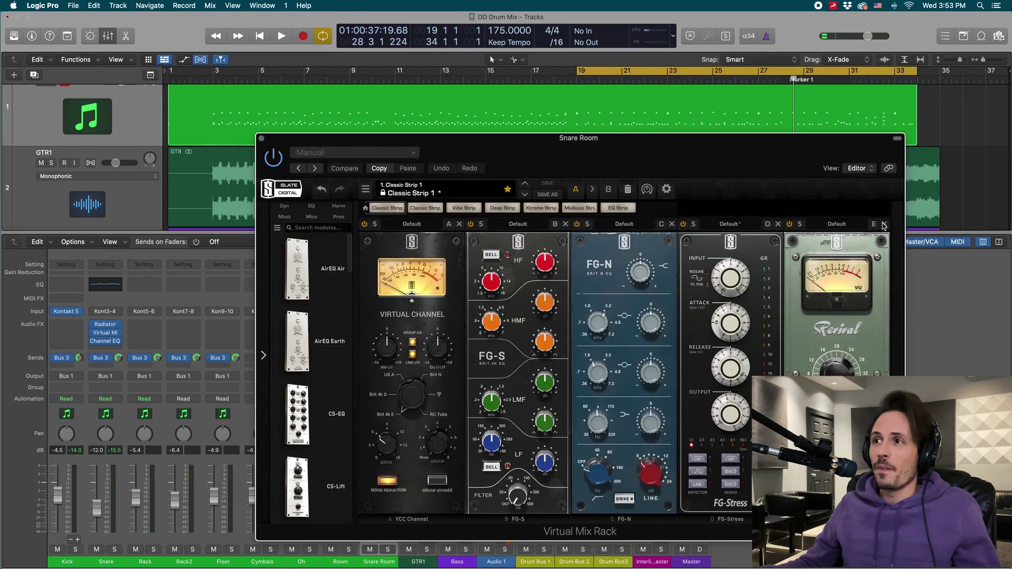
pyautogui.click(884, 223)
pyautogui.click(671, 224)
pyautogui.click(565, 224)
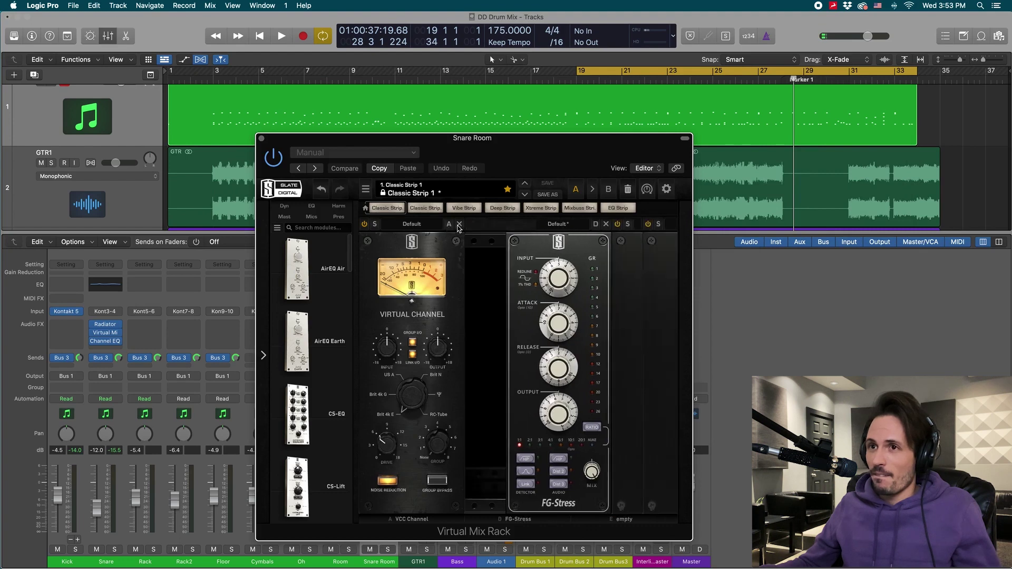
pyautogui.click(459, 224)
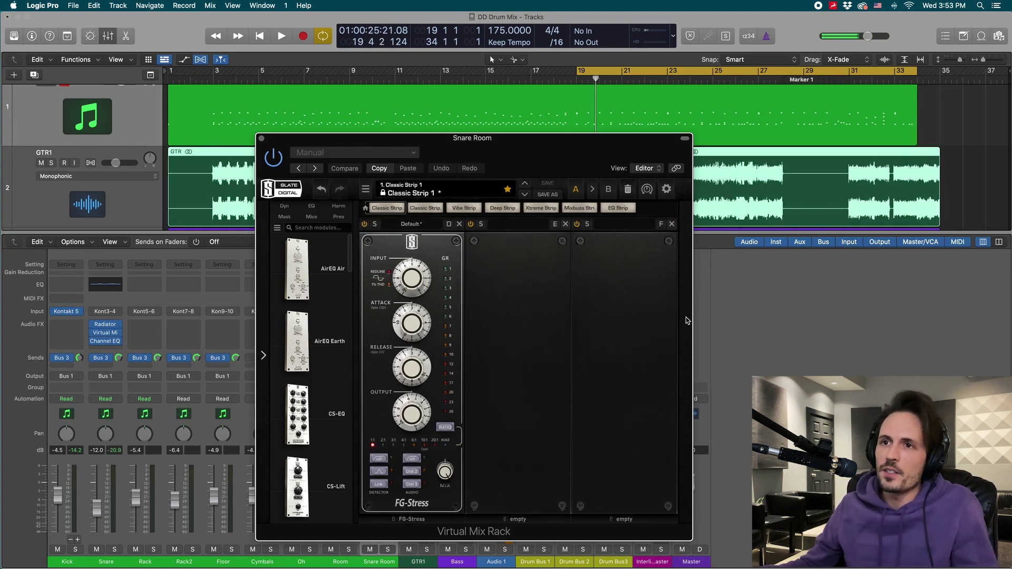
pyautogui.press('space')
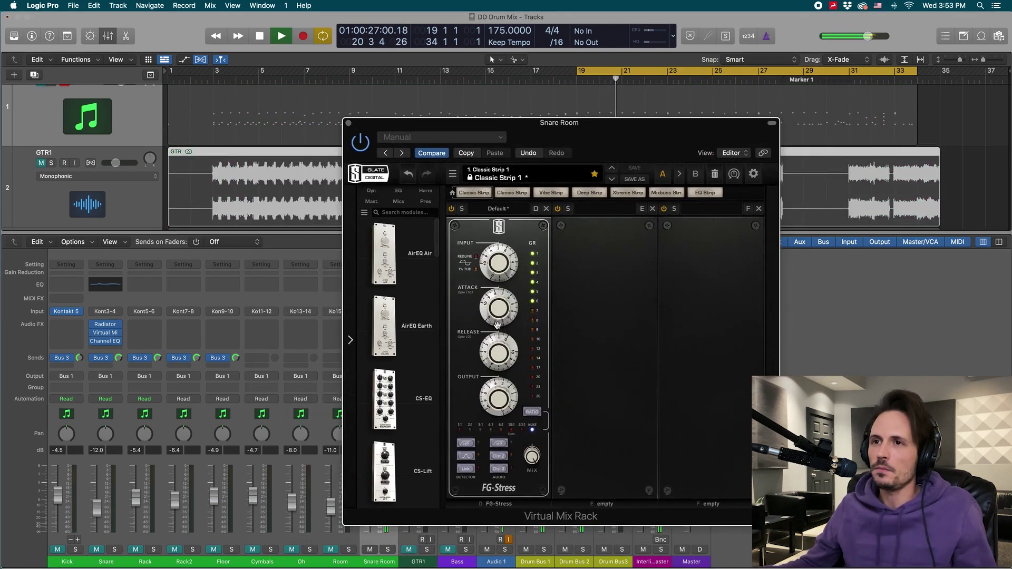
pyautogui.moveTo(497, 324); pyautogui.dragTo(493, 372)
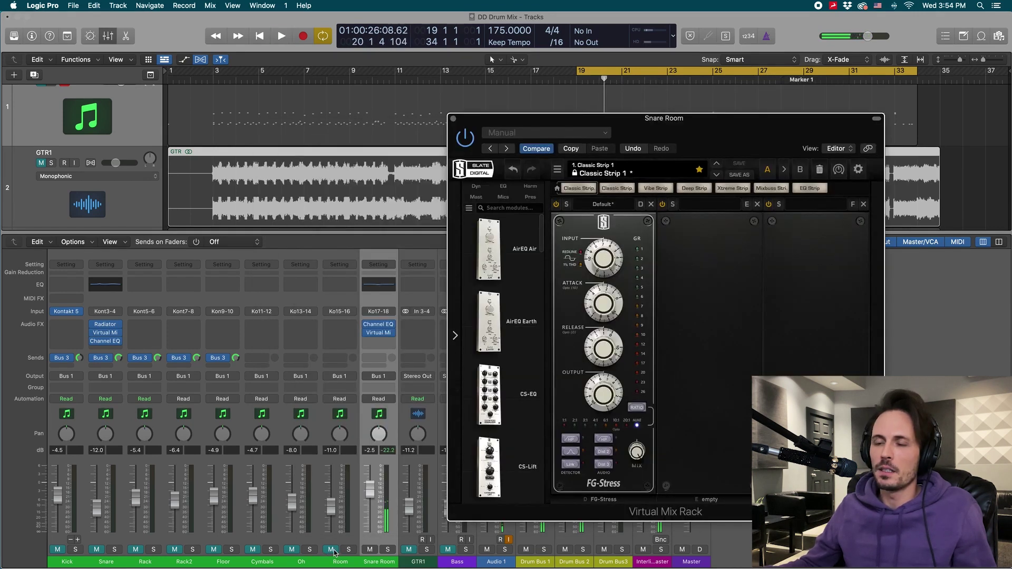
# Unmute the drum channels, close the rack, and lower the Snare Room to -4.3 dB while playing the drums
pyautogui.click(331, 549)
pyautogui.press('space')
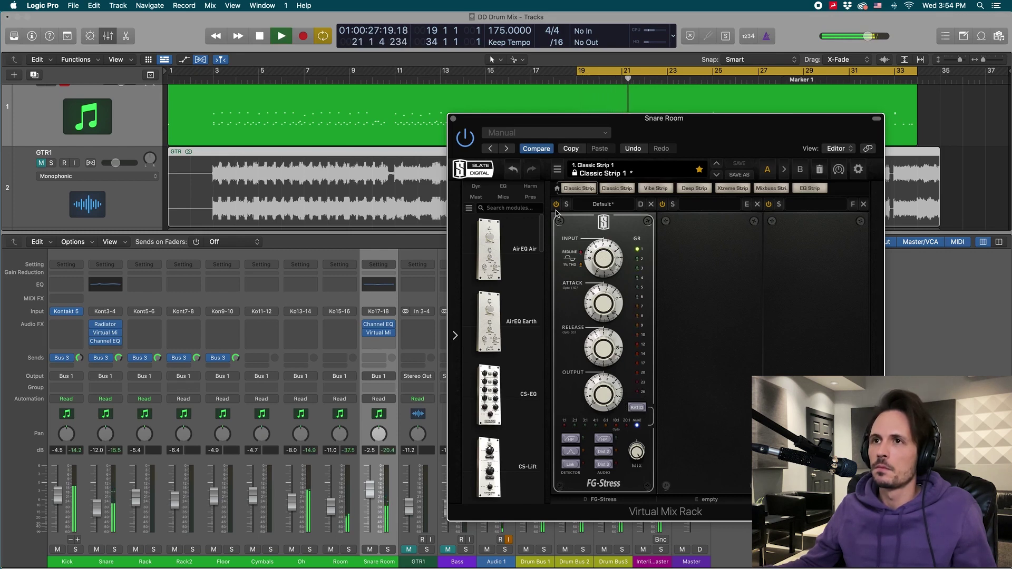
pyautogui.click(454, 120)
pyautogui.moveTo(371, 495); pyautogui.dragTo(370, 500)
pyautogui.press('space')
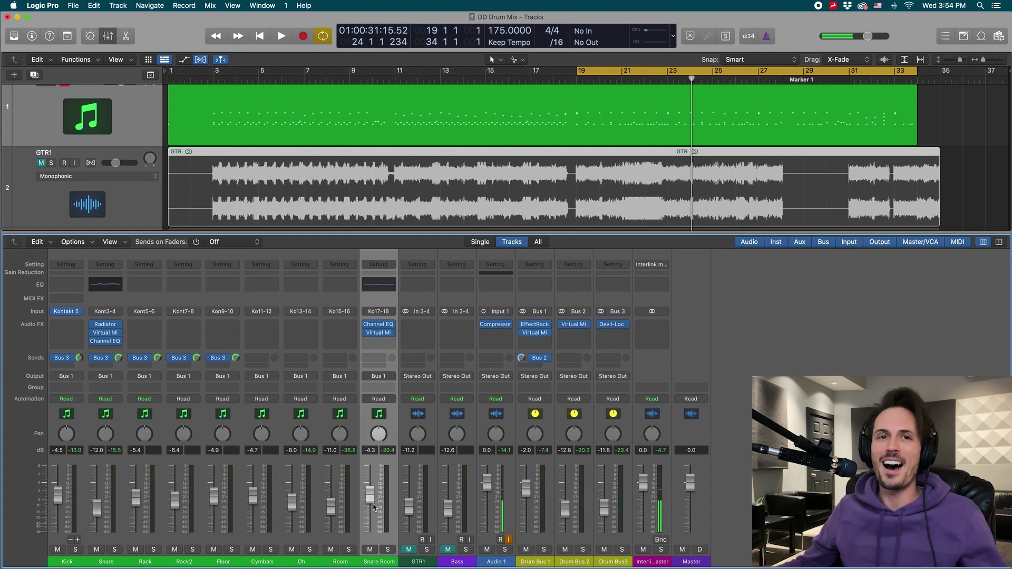
# Unmute the bass and guitar during playback and set the Snare Room level to -4.1 dB against the full mix
pyautogui.press('space')
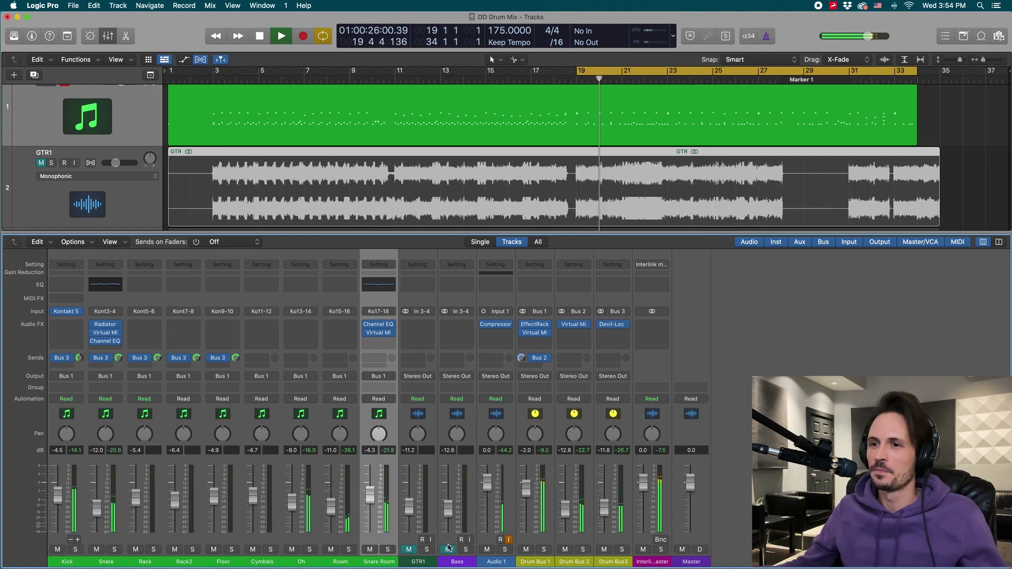
pyautogui.moveTo(447, 548); pyautogui.dragTo(409, 549)
pyautogui.moveTo(372, 502); pyautogui.dragTo(372, 500)
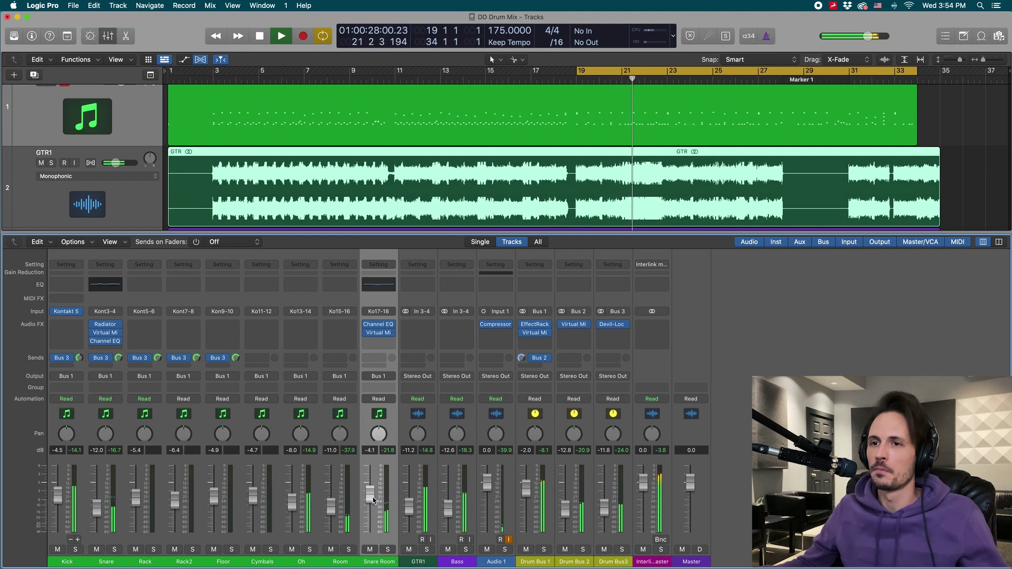
pyautogui.press('space')
# Turn off cycle playback, place the playhead in bar 2, and set the Snare Room's automation mode to Latch
pyautogui.press('c')
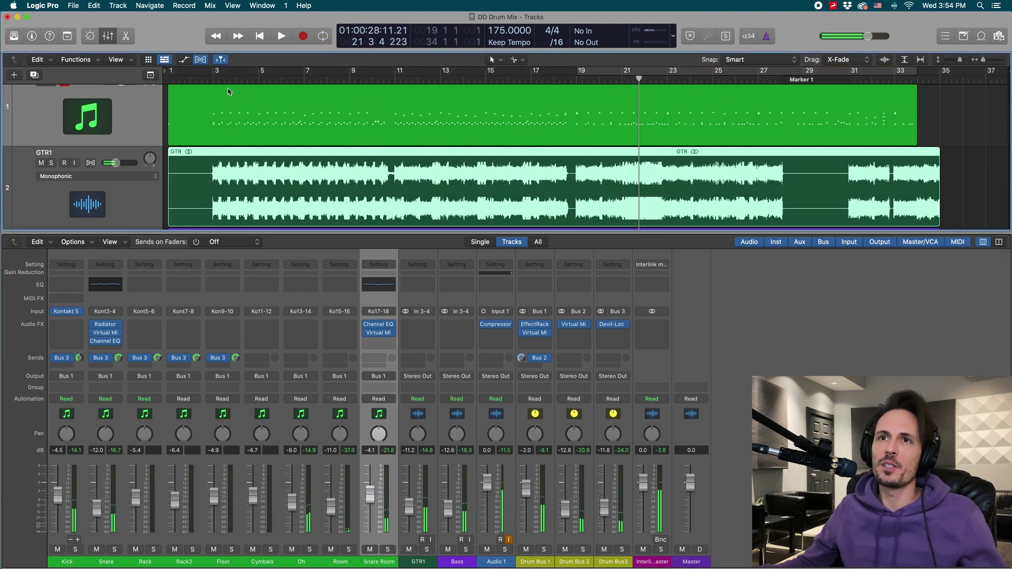
pyautogui.click(202, 80)
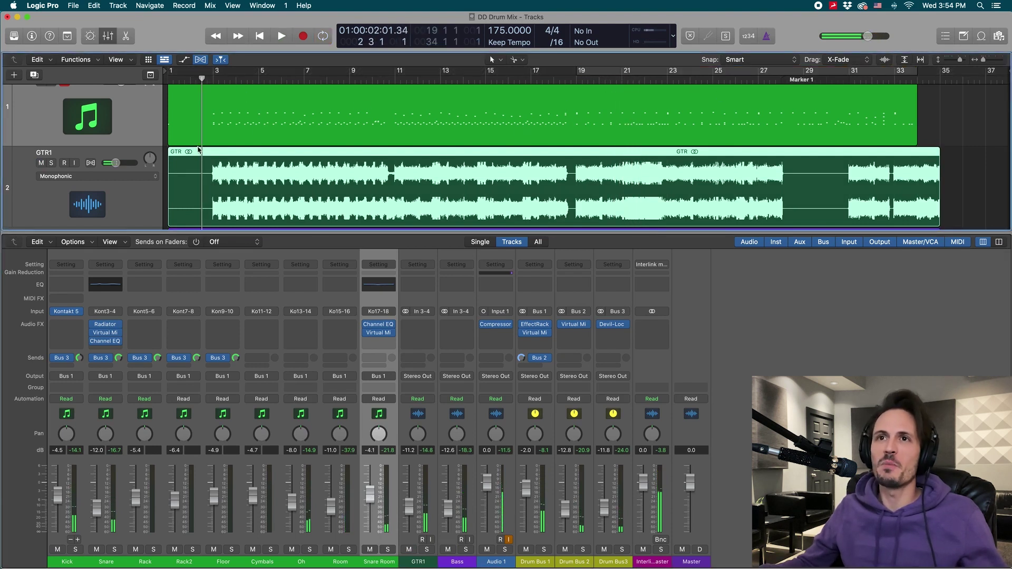
pyautogui.click(385, 404)
pyautogui.click(392, 422)
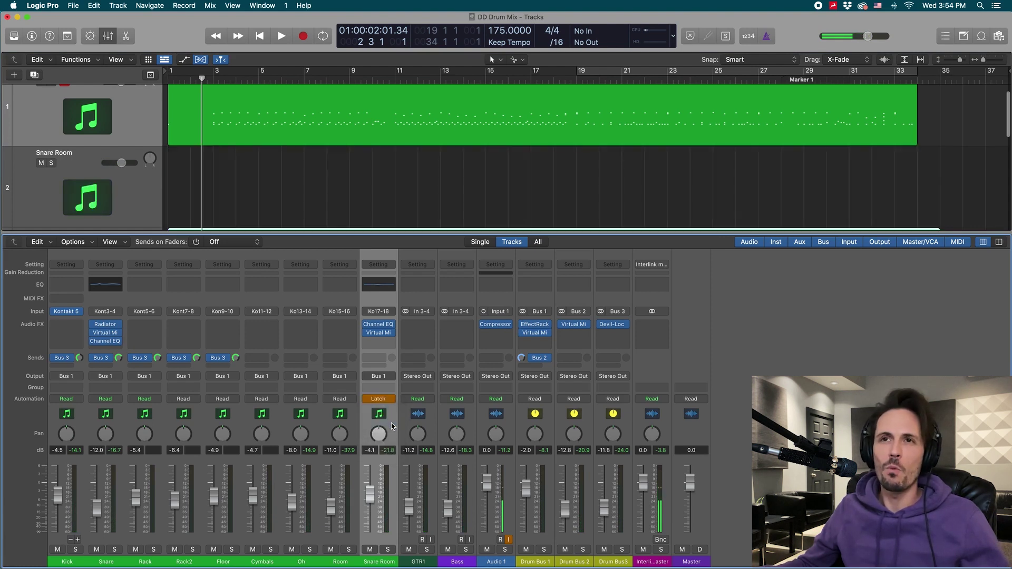
# Record Snare Room volume automation, riding down to -16.0 dB before bar 19 and up to -3.7 dB in the section after it
pyautogui.press('space')
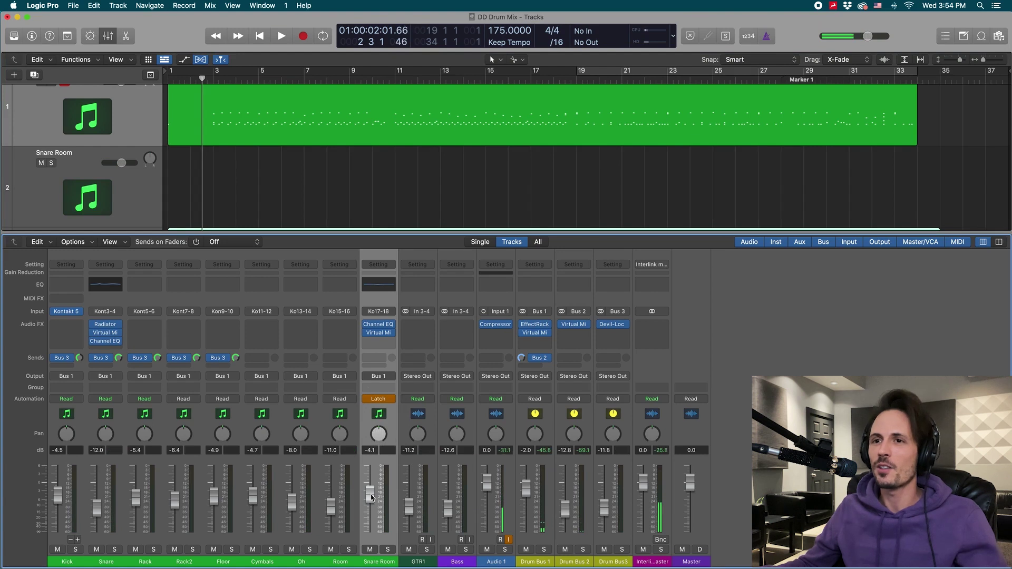
pyautogui.press('space')
pyautogui.moveTo(370, 509); pyautogui.dragTo(372, 522)
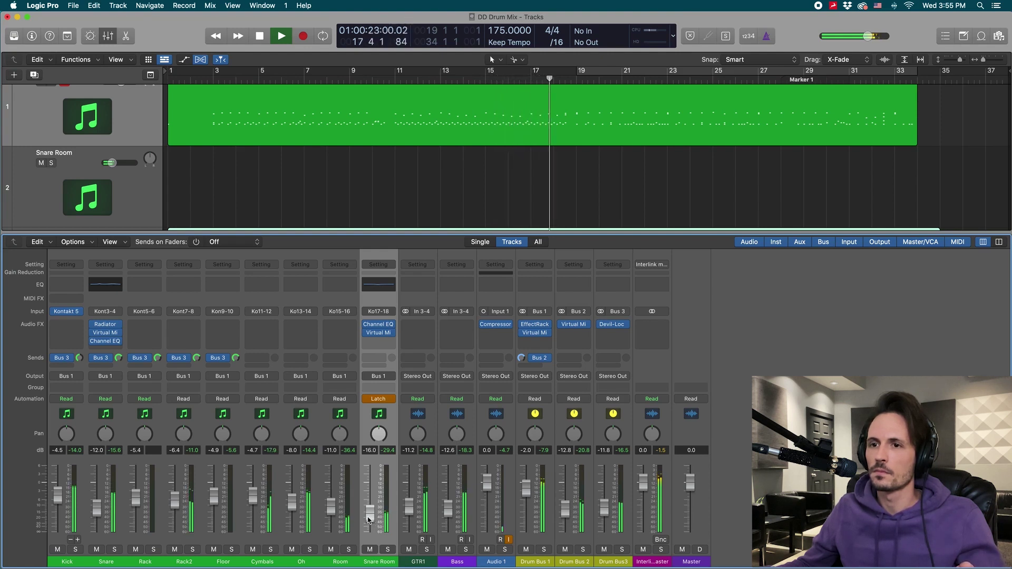
pyautogui.moveTo(368, 520)
pyautogui.mouseDown()
pyautogui.moveTo(371, 488)
pyautogui.moveTo(372, 501)
pyautogui.mouseUp()
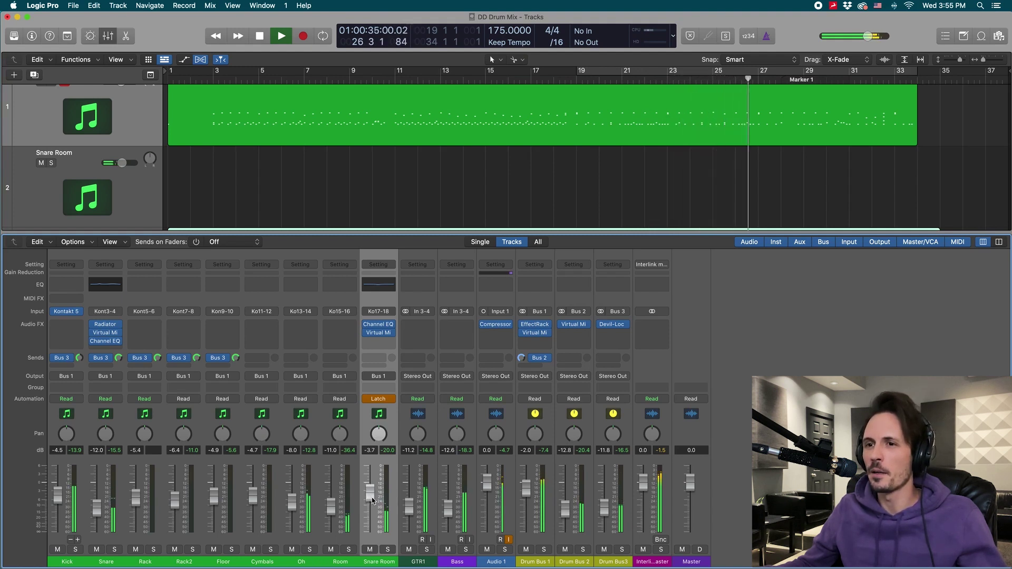
pyautogui.press('space')
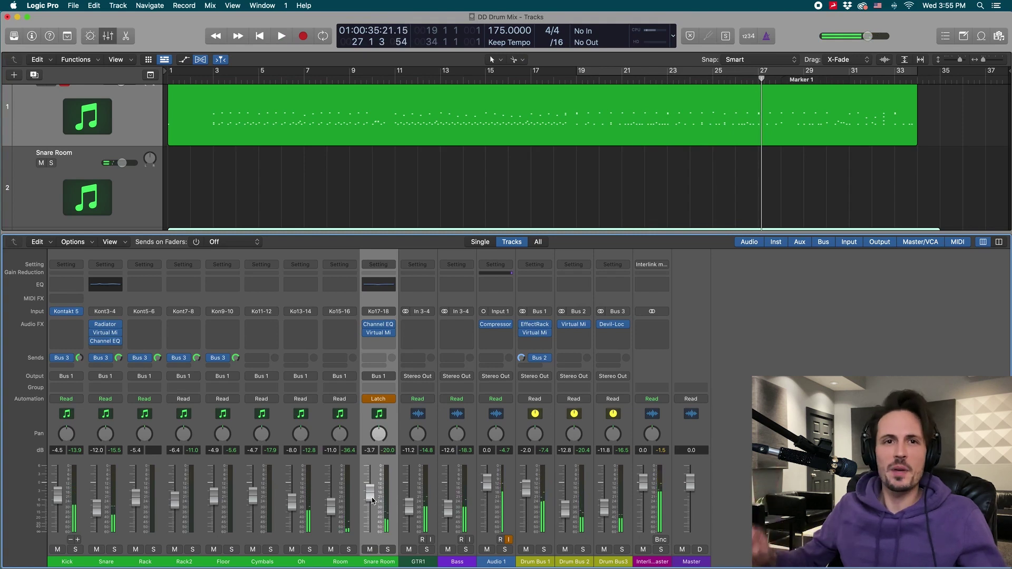
# Set the Snare Room's automation mode back to Read, hide the mixer, and show the automation lanes on the tracks
pyautogui.click(390, 399)
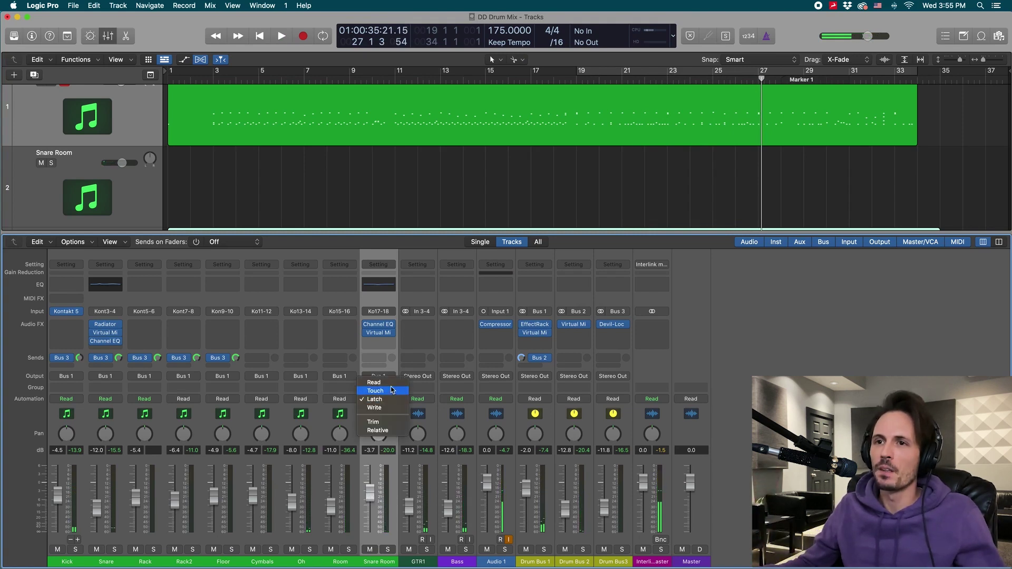
pyautogui.click(394, 392)
pyautogui.press('x')
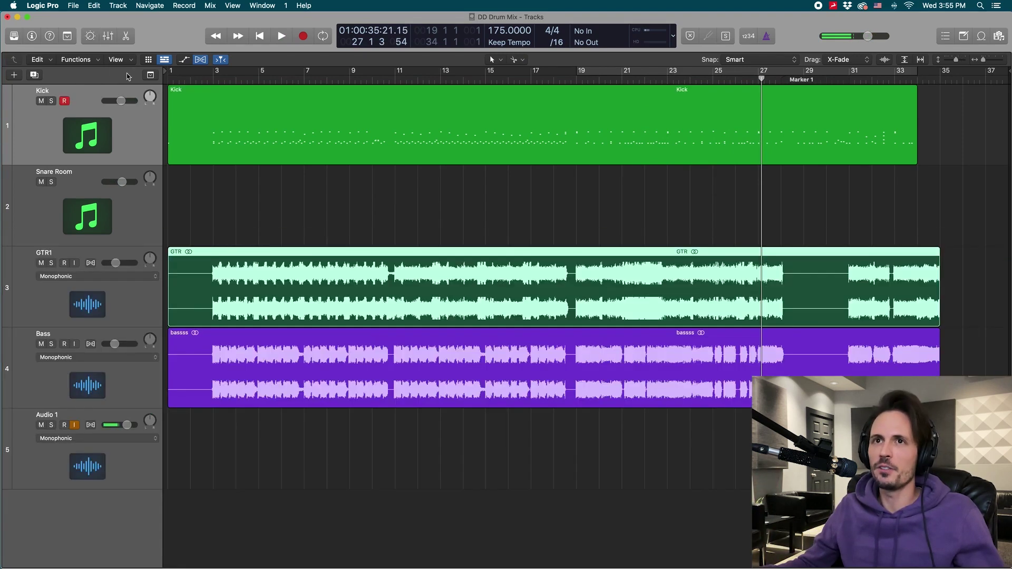
pyautogui.click(185, 60)
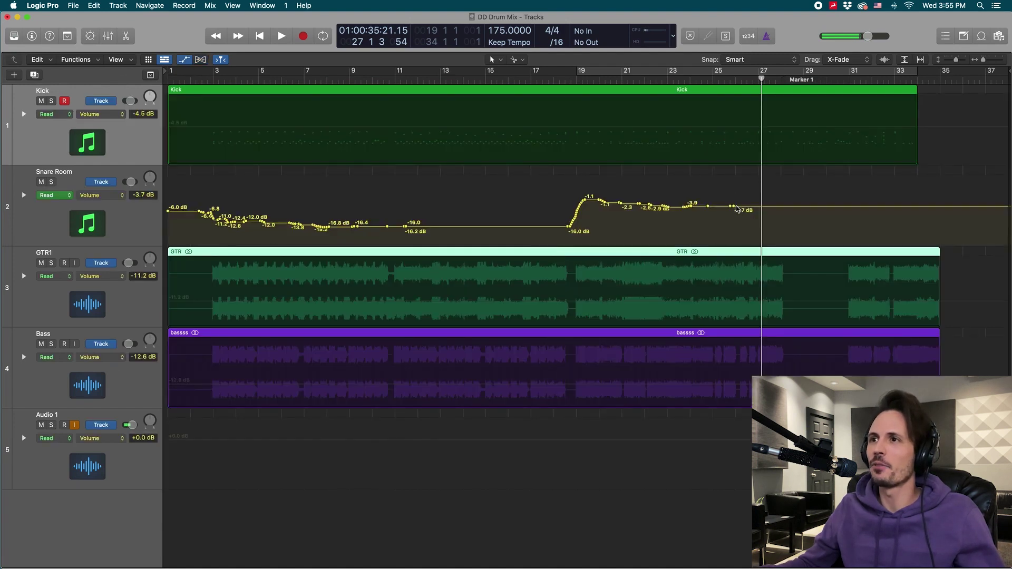
# Clean up the Snare Room volume curve to a flat -16.0 dB before bar 19 and a flat -3.7 dB from there on
pyautogui.moveTo(737, 208)
pyautogui.mouseDown()
pyautogui.moveTo(576, 206)
pyautogui.moveTo(575, 228)
pyautogui.mouseUp()
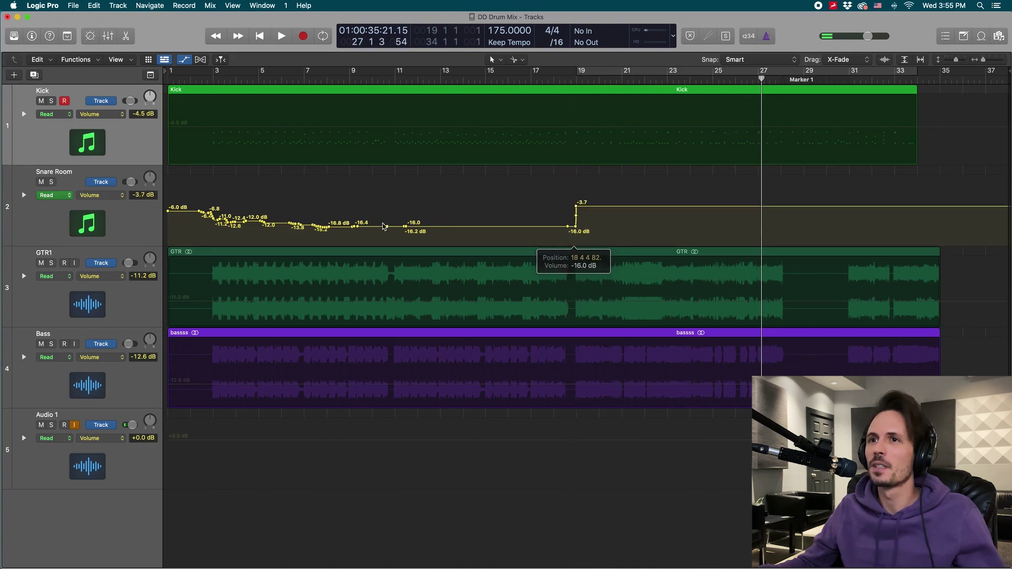
pyautogui.moveTo(405, 226); pyautogui.dragTo(168, 213)
pyautogui.press('super+z')
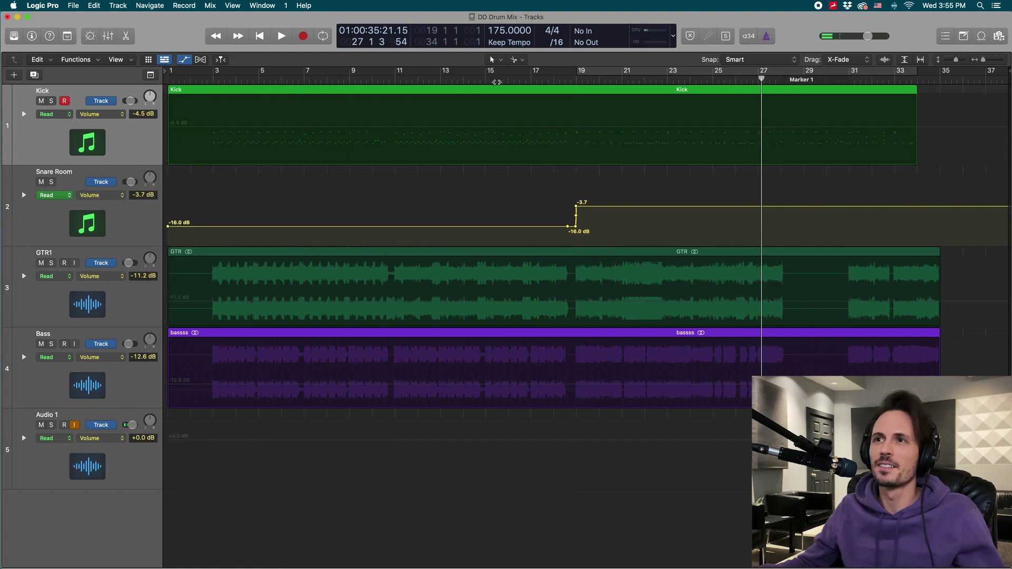
# Play from just before bar 19 and examine the Snare Room's volume jump close up
pyautogui.click(557, 81)
pyautogui.press('space')
pyautogui.press('super+Right')
pyautogui.press('super+Right')
pyautogui.press('super+Right')
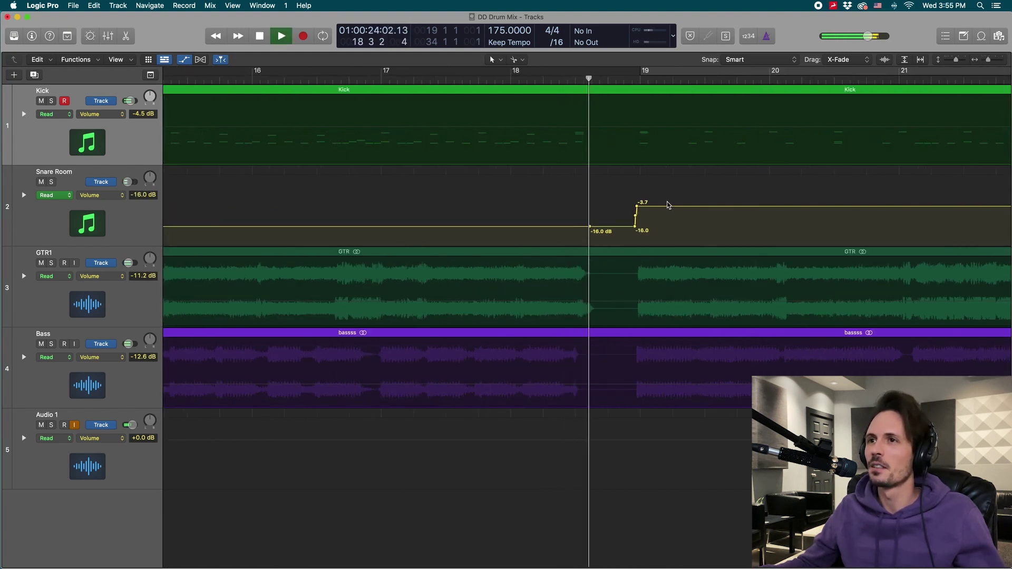
# Move the Snare Room's volume jump slightly later, to just after bar 19, and return to the whole-song view with playback stopped
pyautogui.click(638, 206)
pyautogui.moveTo(637, 207); pyautogui.dragTo(661, 226)
pyautogui.press('super+Left')
pyautogui.press('super+Left')
pyautogui.press('super+Left')
pyautogui.press('space')
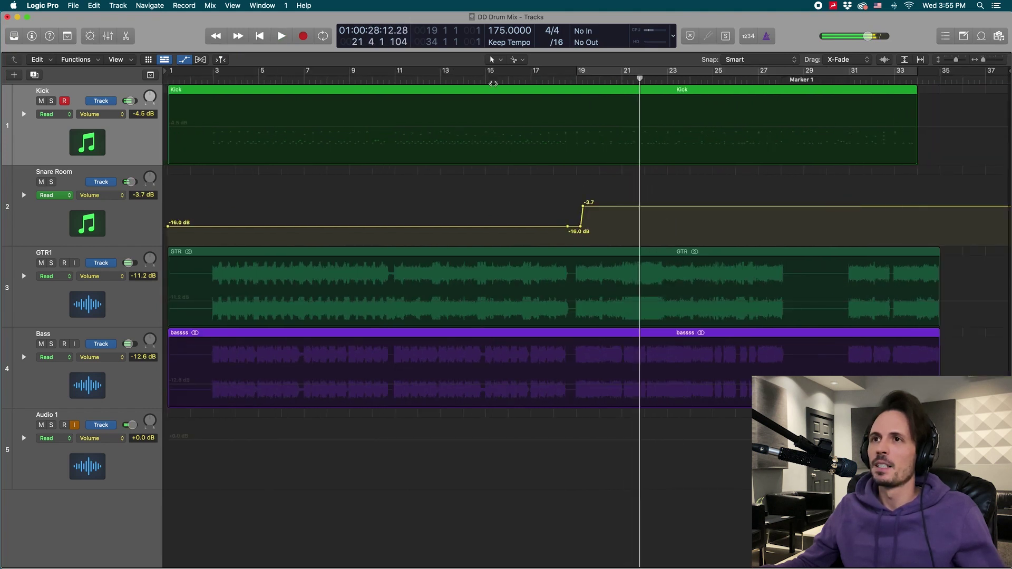
# Play the song from bar 16 and lower the three drum buses together to -3.0, -13.8 and -12.8 dB
pyautogui.click(507, 79)
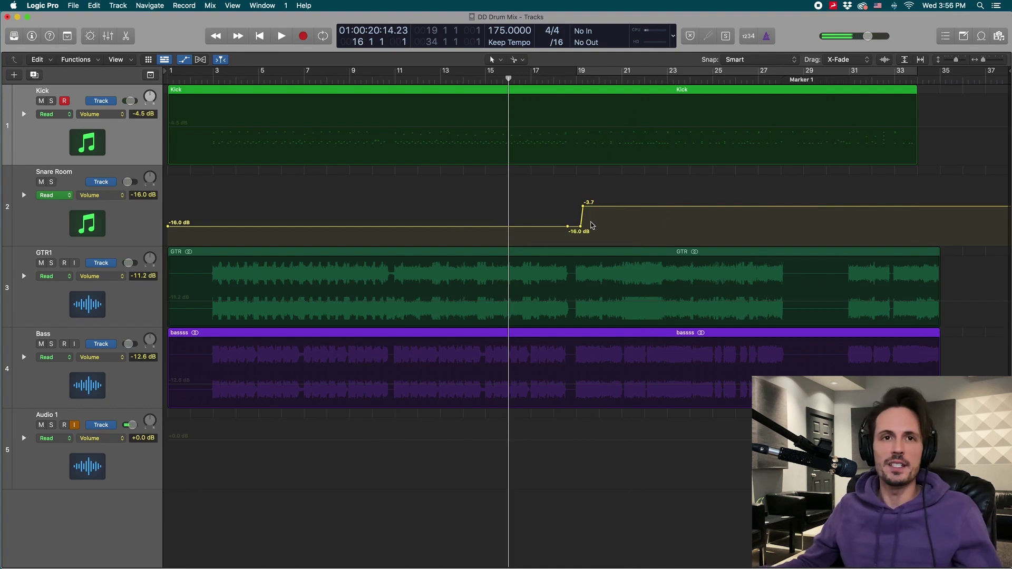
pyautogui.press('space')
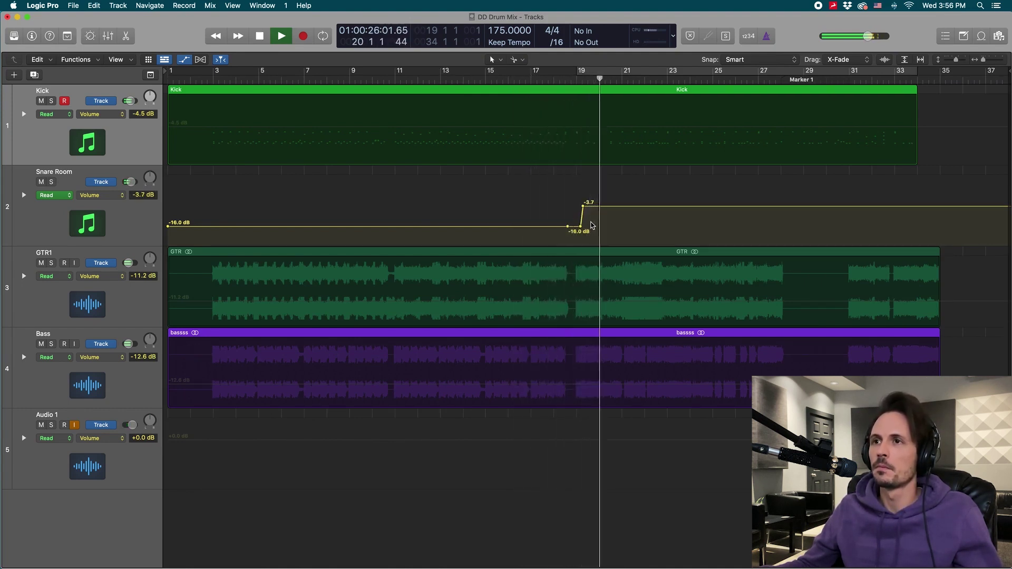
pyautogui.press('x')
pyautogui.press('x')
pyautogui.press('x')
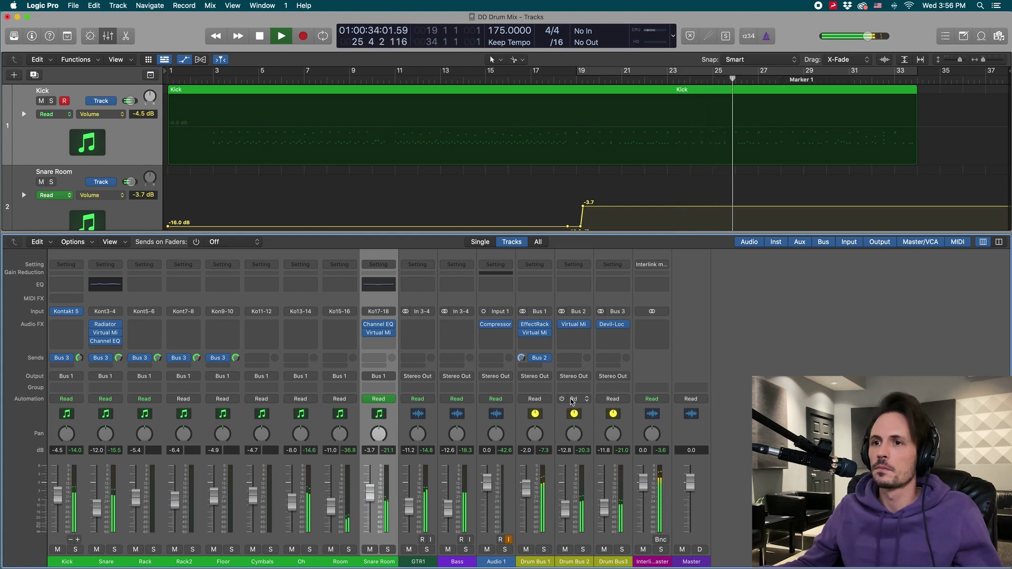
pyautogui.moveTo(543, 417); pyautogui.dragTo(600, 423)
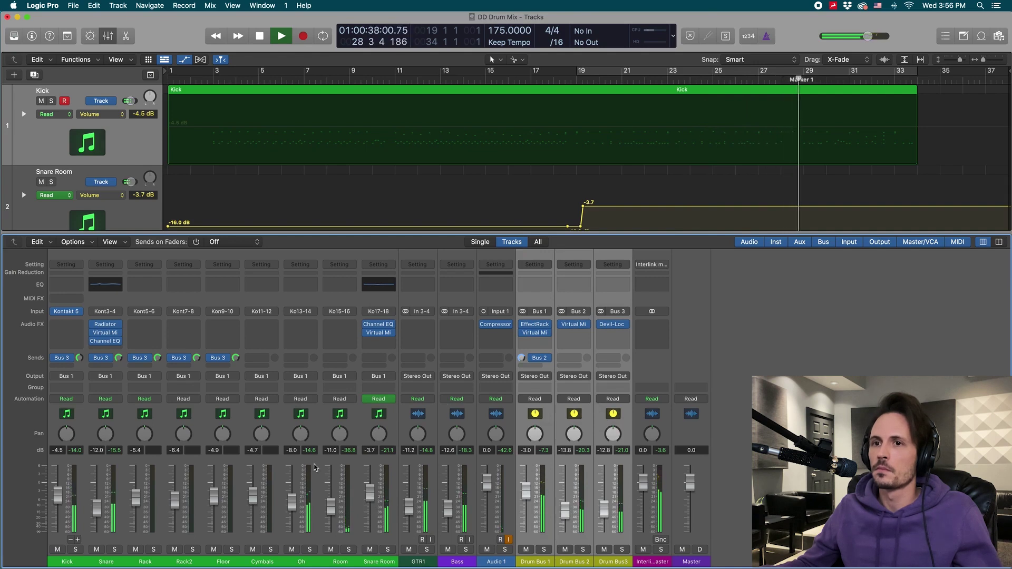
pyautogui.press('x')
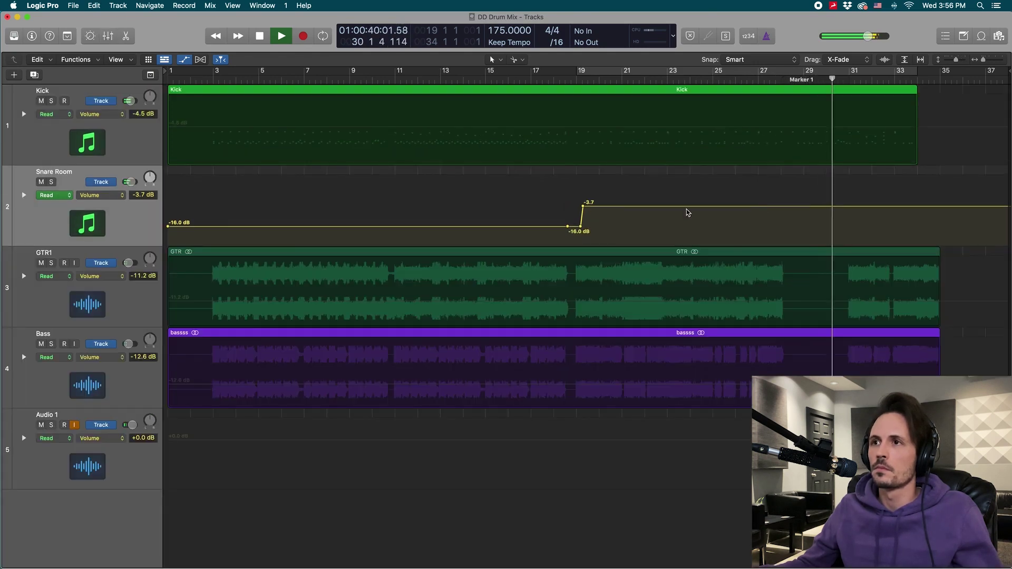
# Lower the Snare Room's volume automation after the jump to -4.2 dB, stop playback and hide the automation lanes
pyautogui.moveTo(689, 210); pyautogui.dragTo(688, 213)
pyautogui.press('space')
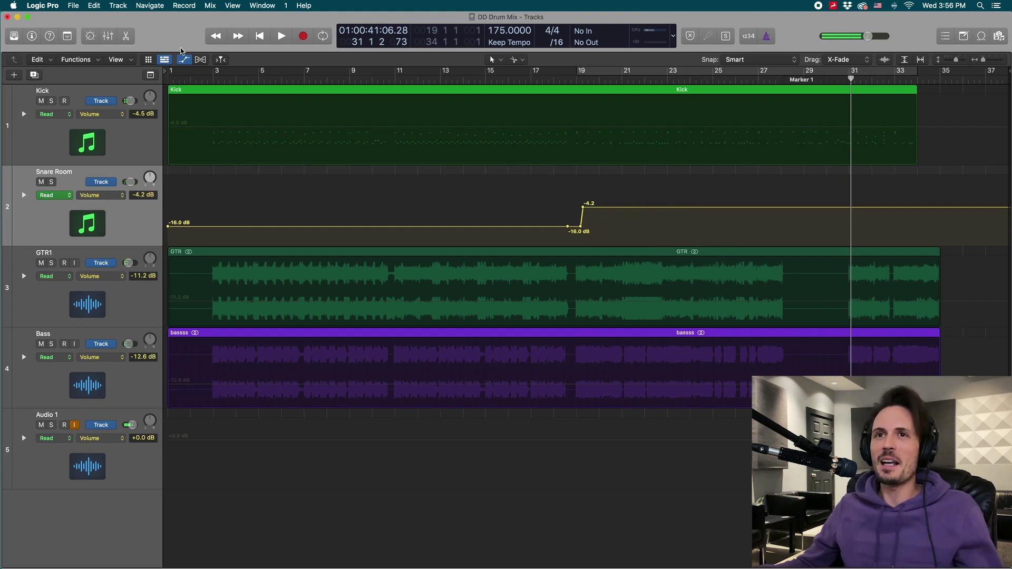
pyautogui.click(186, 61)
# Audition the song from bar 3 with the mixer shown, and view the Kick channel's Kontakt instrument
pyautogui.click(214, 83)
pyautogui.press('x')
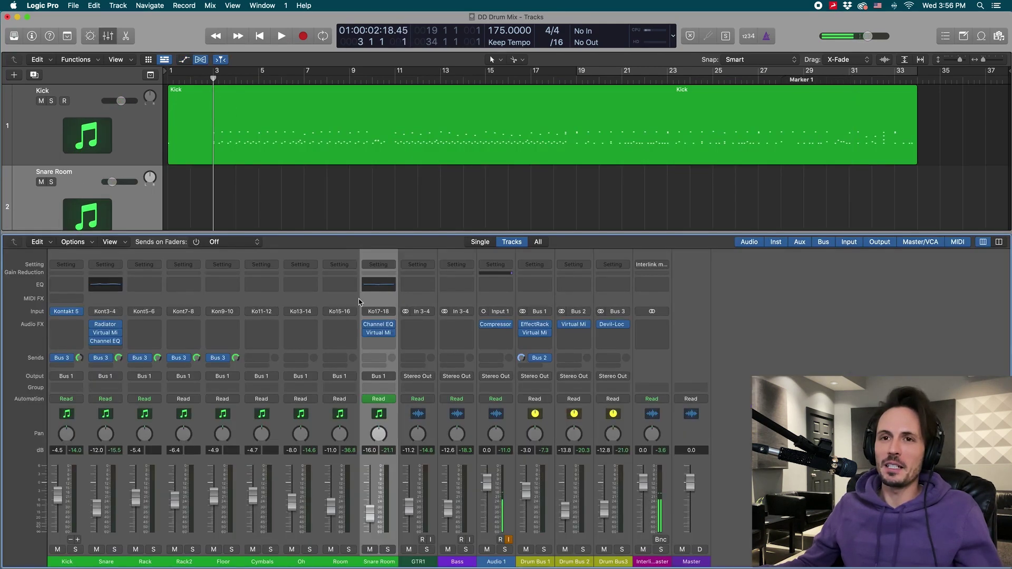
pyautogui.click(67, 311)
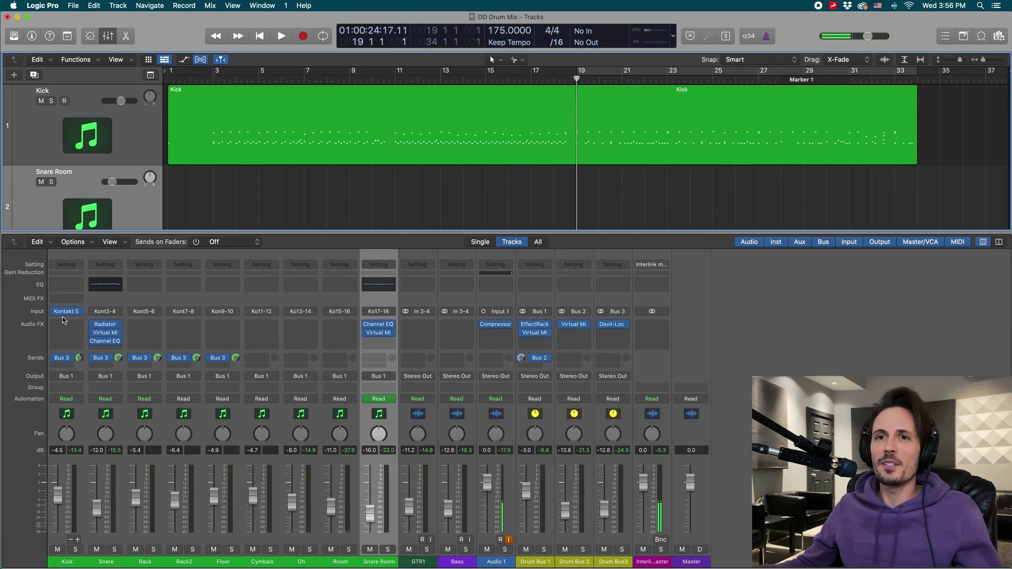
pyautogui.click(67, 312)
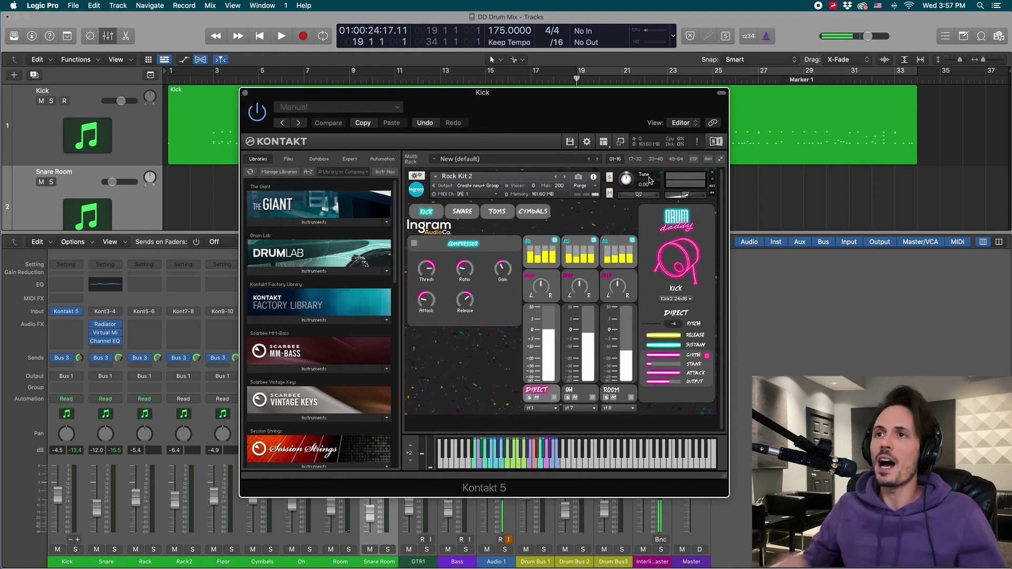
pyautogui.click(245, 93)
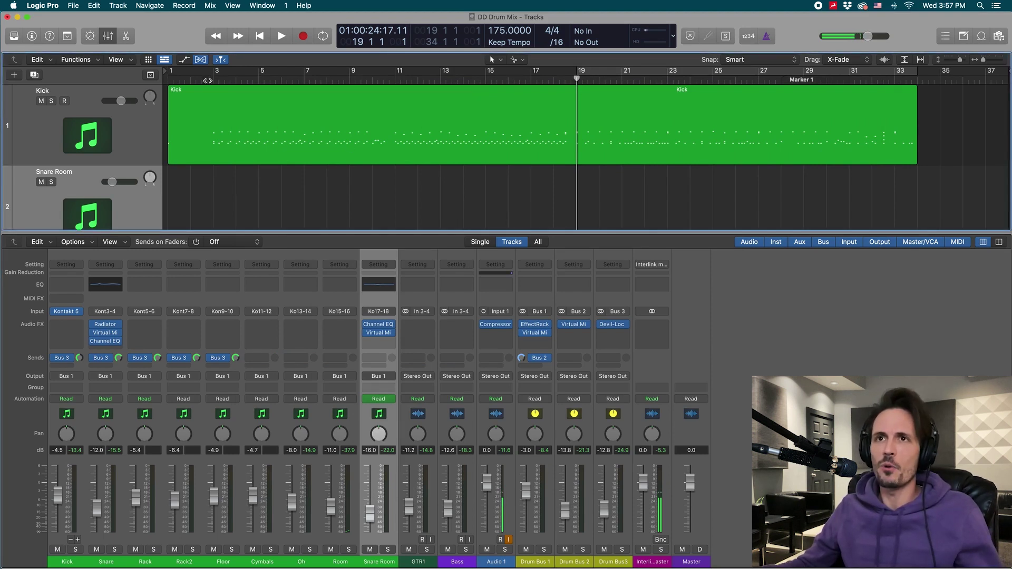
# Point out the three drum buses and all the drum channels from Snare Room to Kick by selecting each group
pyautogui.moveTo(120, 331); pyautogui.dragTo(120, 337)
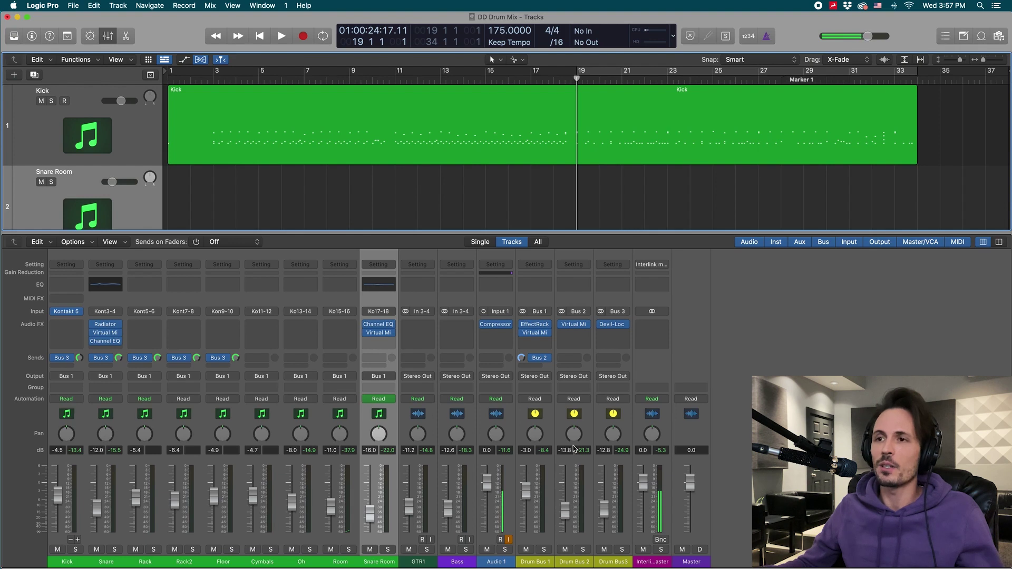
pyautogui.moveTo(546, 421); pyautogui.dragTo(600, 422)
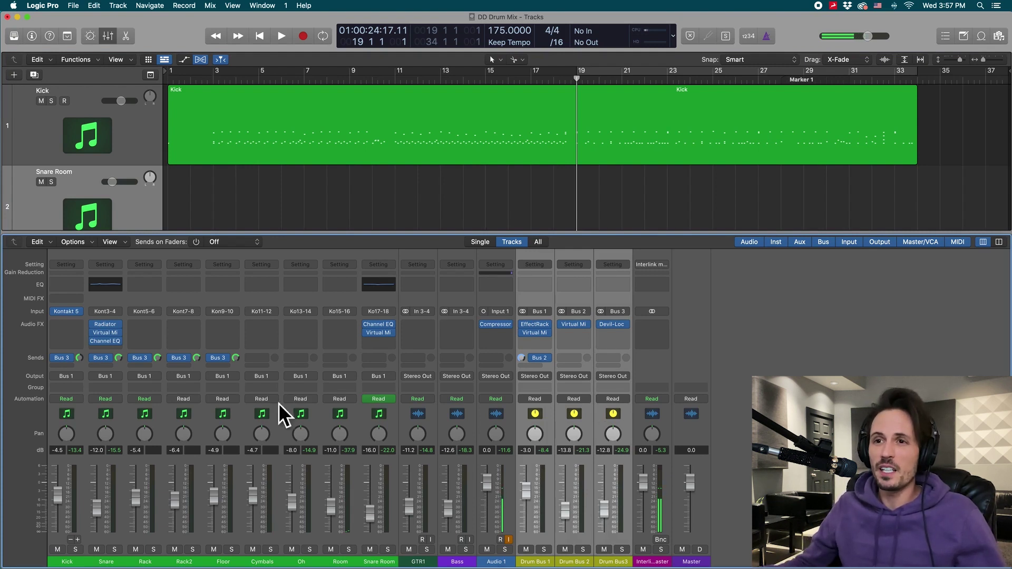
pyautogui.moveTo(378, 415); pyautogui.dragTo(68, 419)
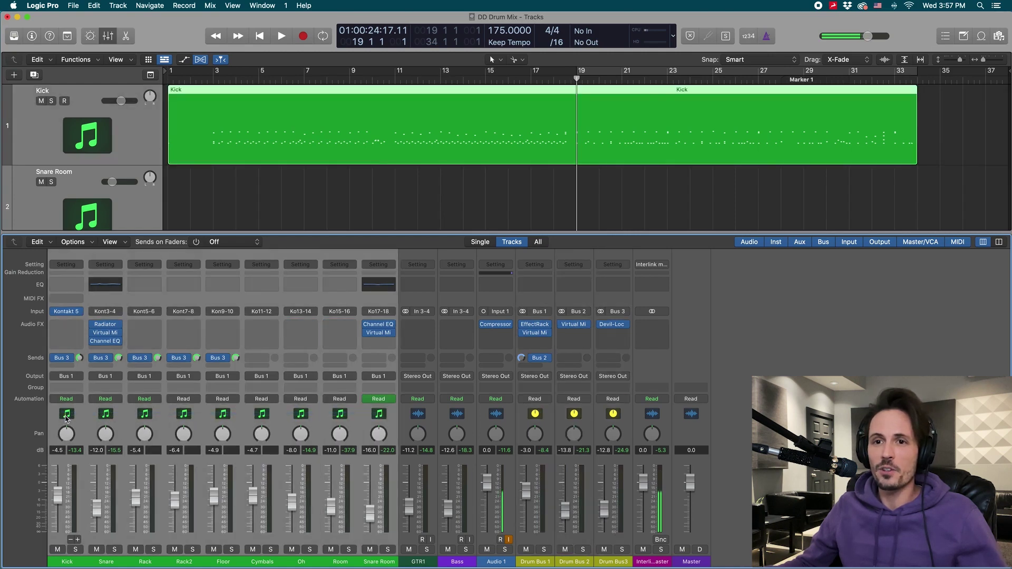
# Examine the Snare channel's Radiator, Virtual Mix Rack and Channel EQ one after another, and select the three drum buses
pyautogui.click(106, 414)
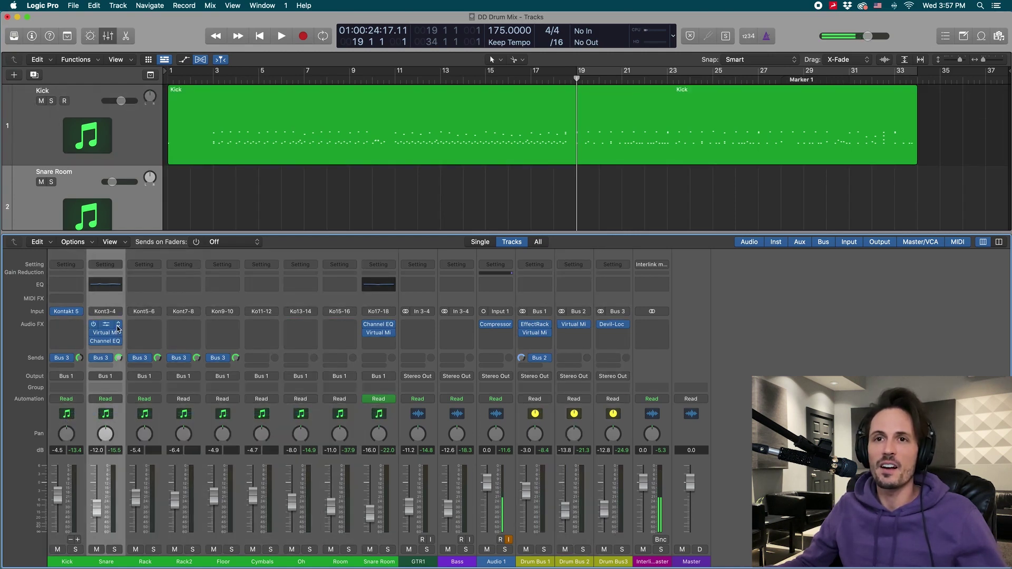
pyautogui.click(108, 325)
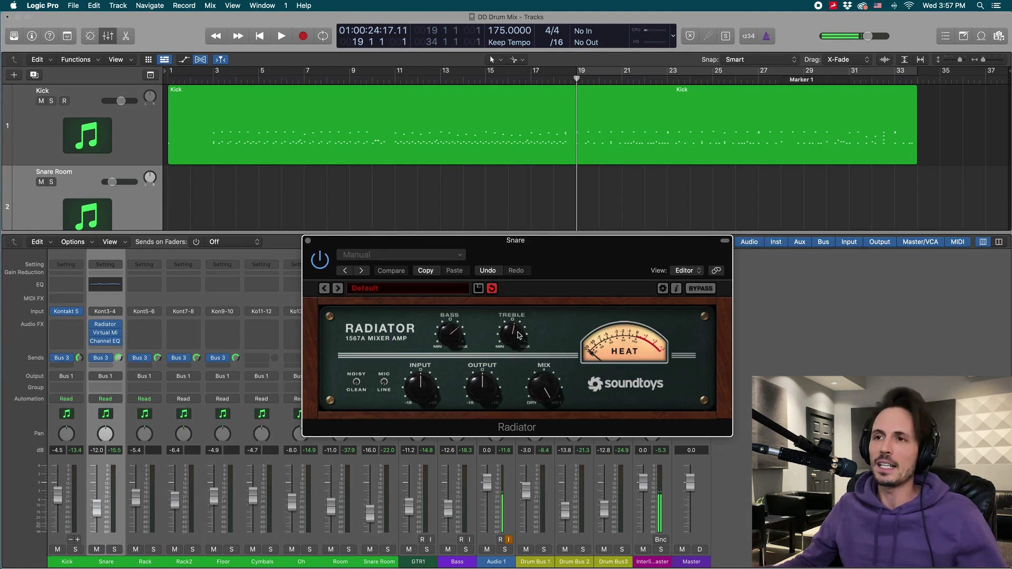
pyautogui.click(105, 333)
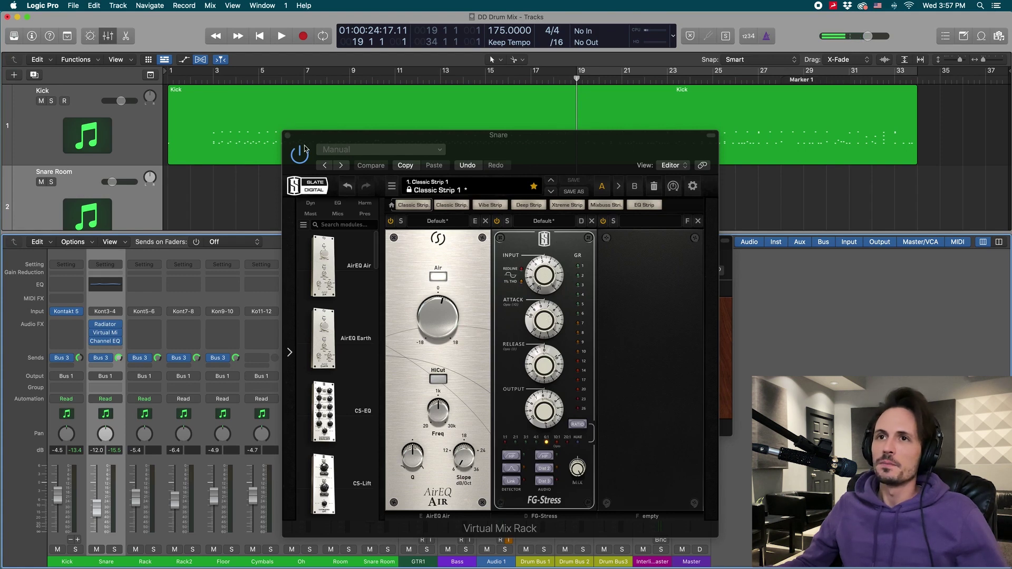
pyautogui.click(288, 136)
pyautogui.click(308, 238)
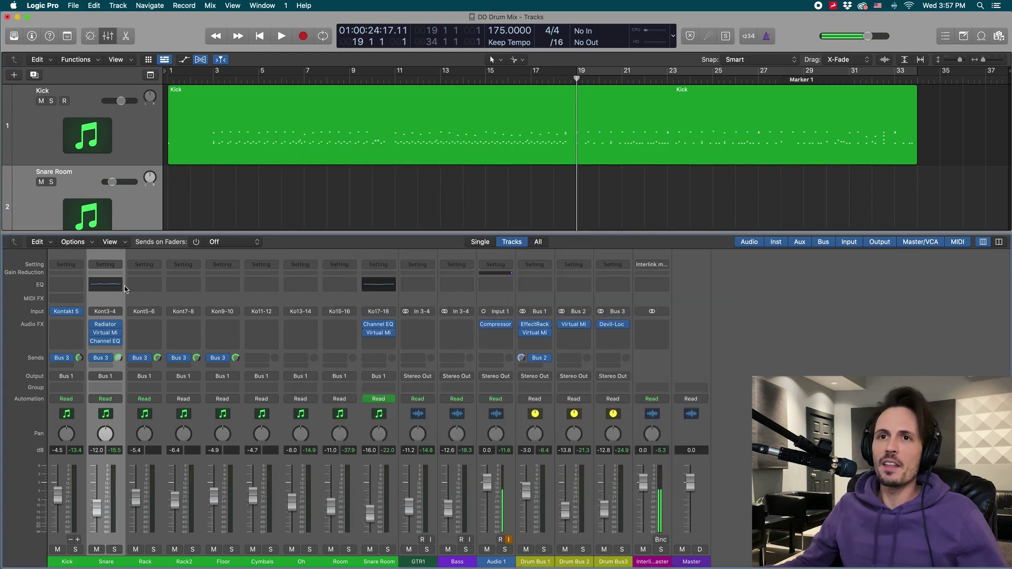
pyautogui.click(110, 285)
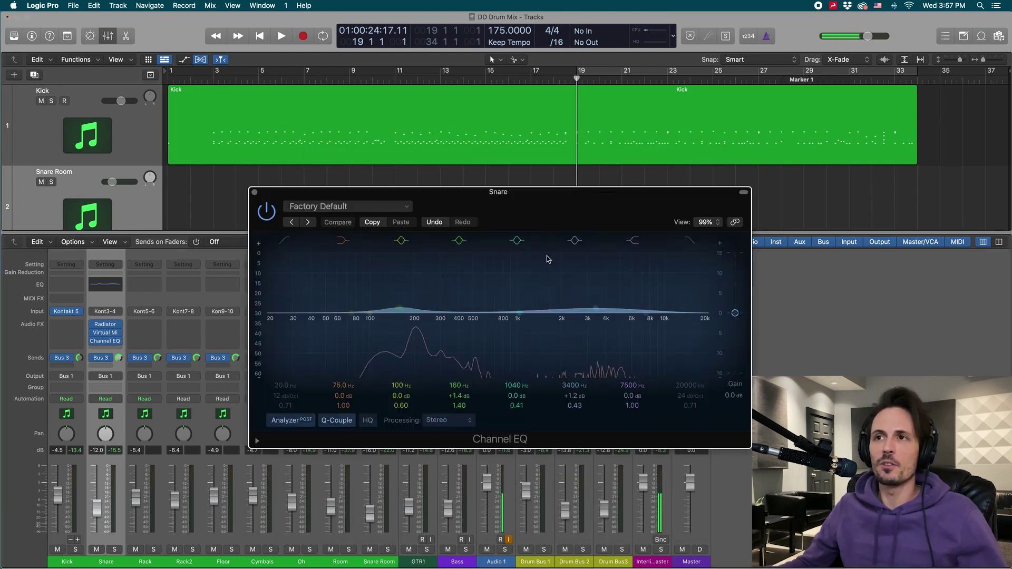
pyautogui.click(253, 191)
pyautogui.moveTo(548, 424); pyautogui.dragTo(627, 419)
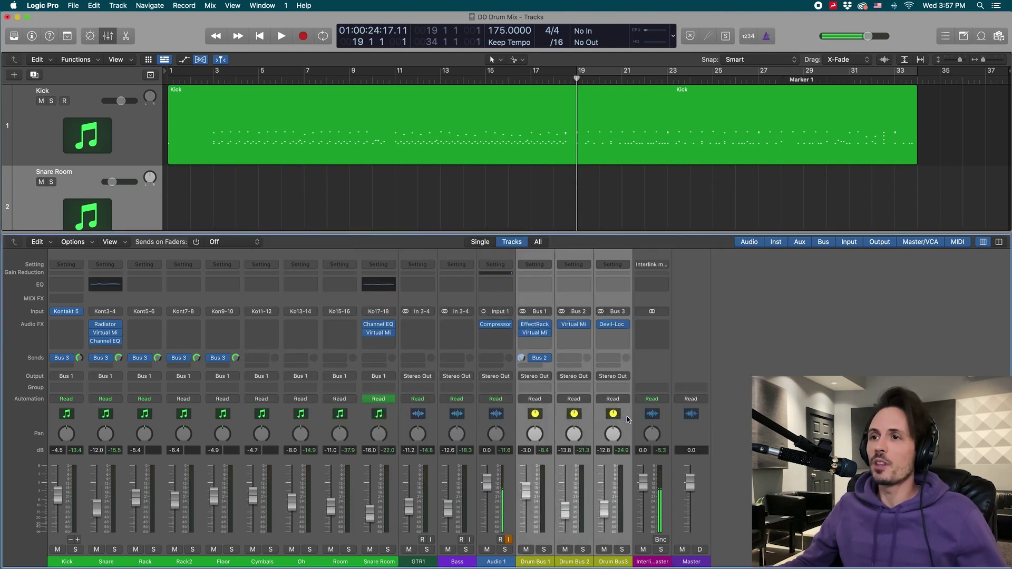